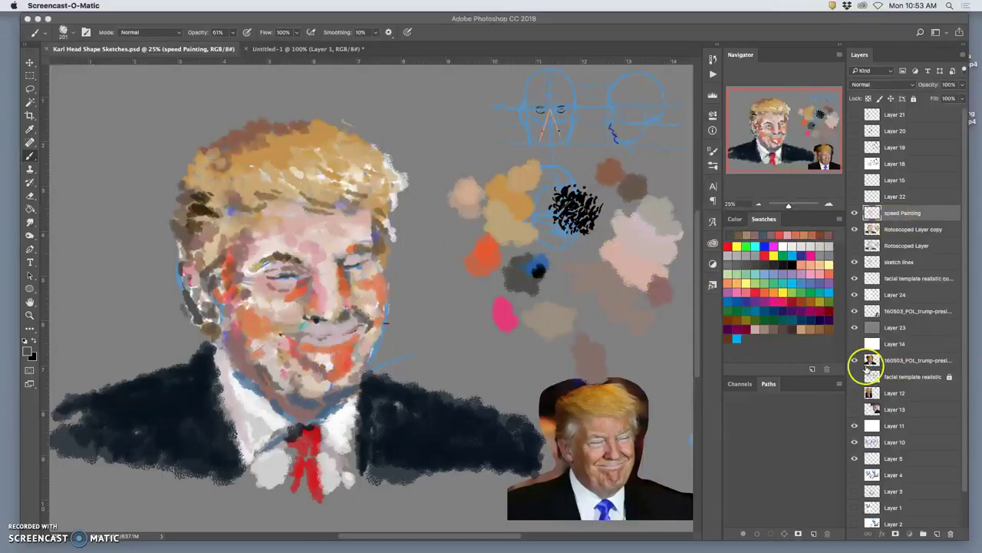
Hide the two reference photo layers and the gray Layer 23
{"action": "left_click", "coordinate": [854, 361]}
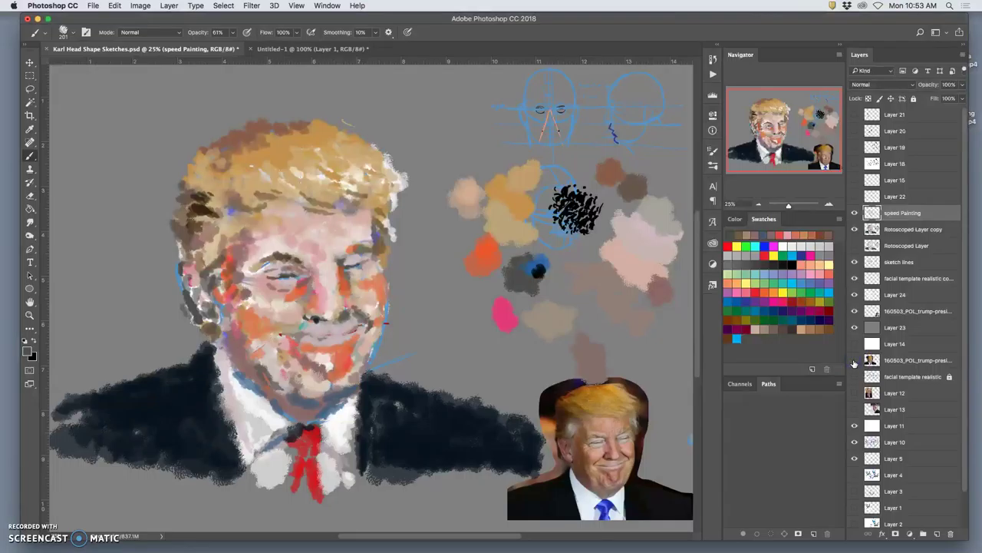
{"action": "left_click", "coordinate": [853, 312]}
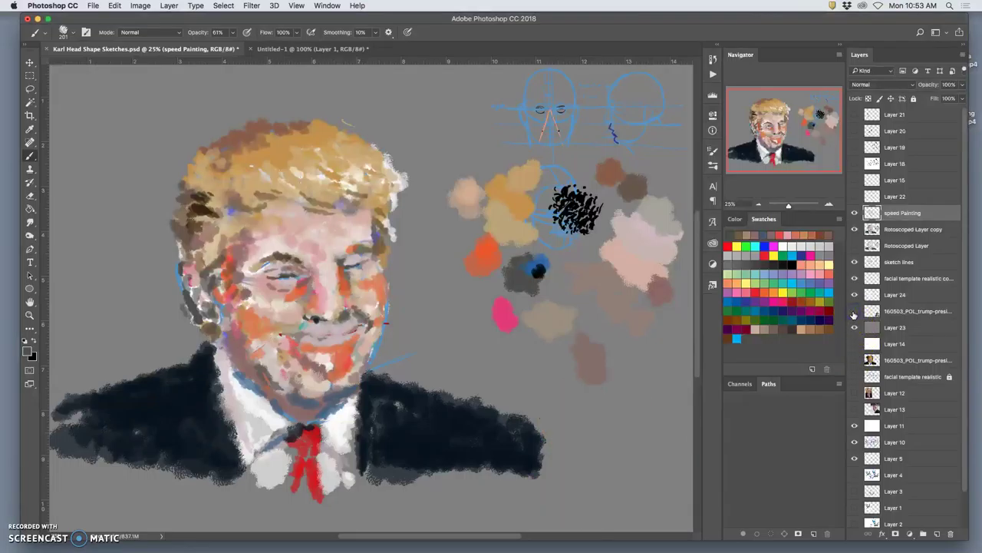
{"action": "scroll", "coordinate": [879, 353], "scroll_direction": "down", "scroll_amount": 2}
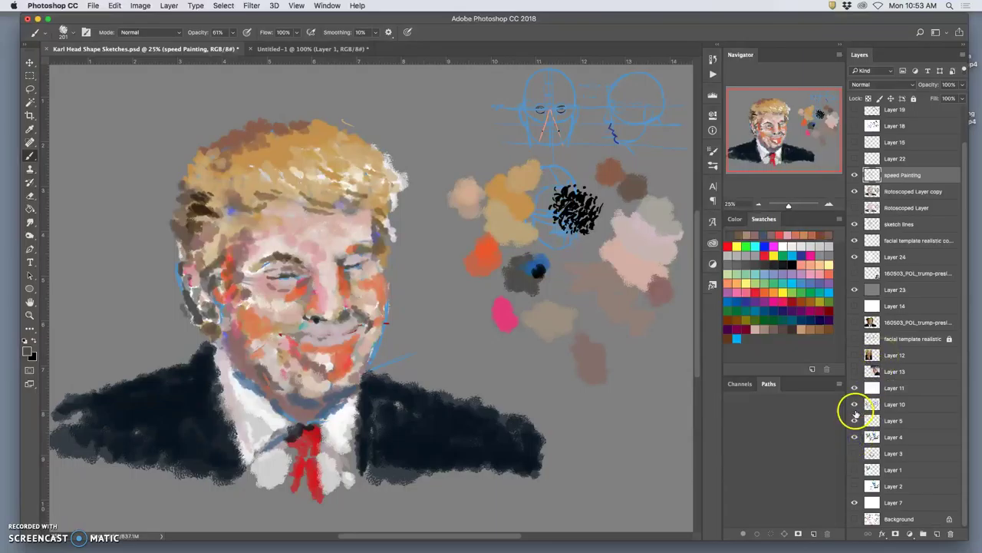
{"action": "left_click", "coordinate": [854, 290]}
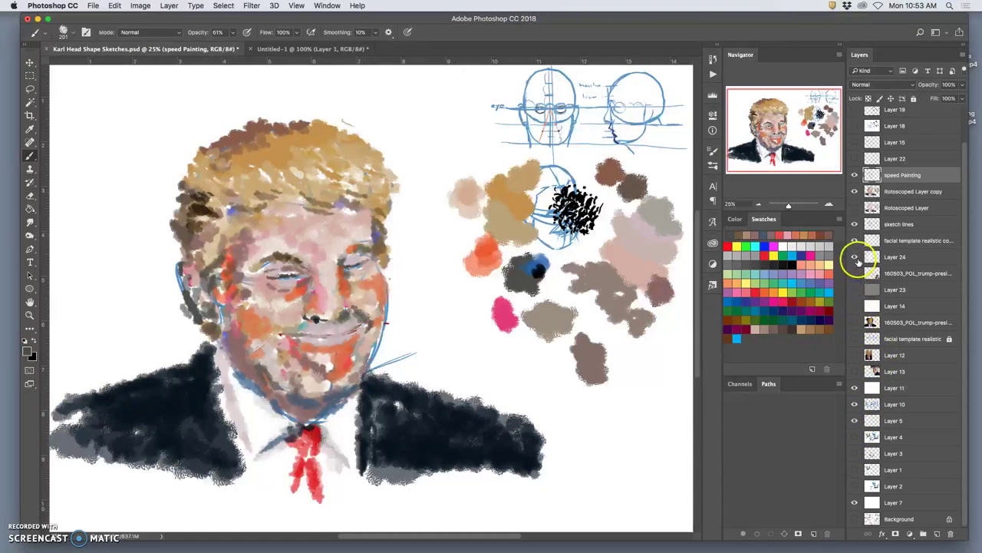
Check the contents of Layer 24, Rotoscoped Layer copy and speed Painting by toggling their visibility
{"action": "left_click", "coordinate": [854, 256]}
{"action": "left_click", "coordinate": [854, 191]}
{"action": "left_click", "coordinate": [855, 177]}
{"action": "left_click", "coordinate": [854, 176]}
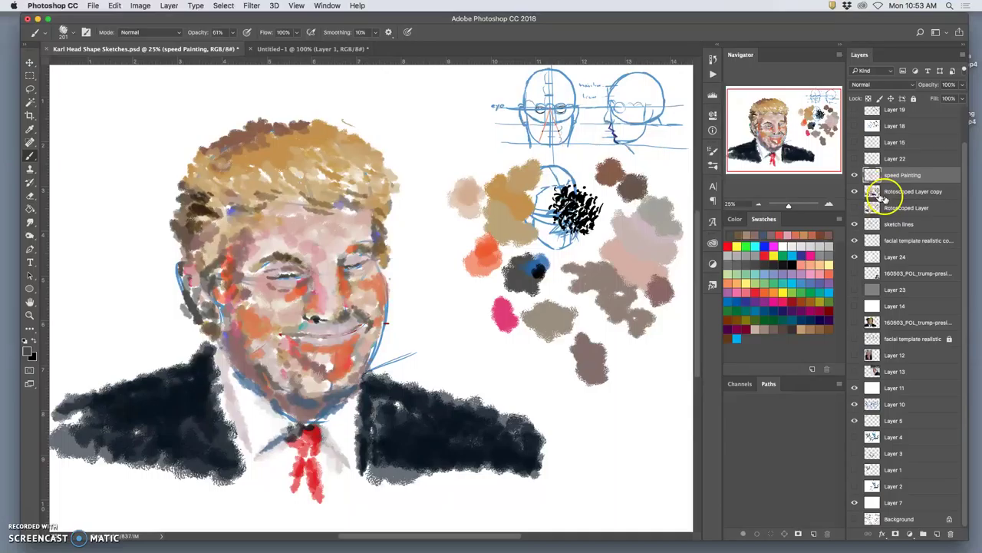
Group the layers from speed Painting down to the lower reference photo and name the group color test
{"action": "scroll", "coordinate": [890, 207], "scroll_direction": "up", "scroll_amount": 2}
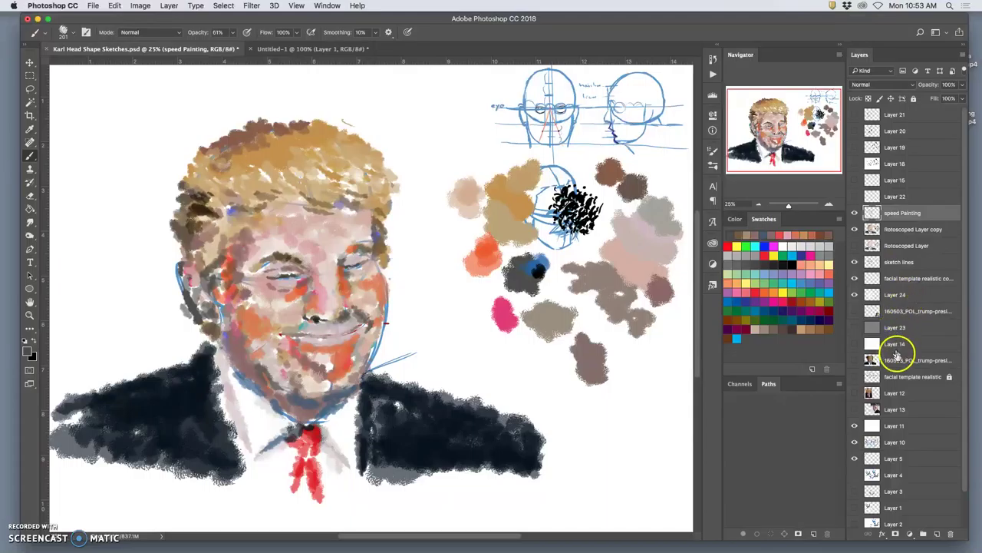
{"action": "left_click", "coordinate": [898, 361], "text": "shift"}
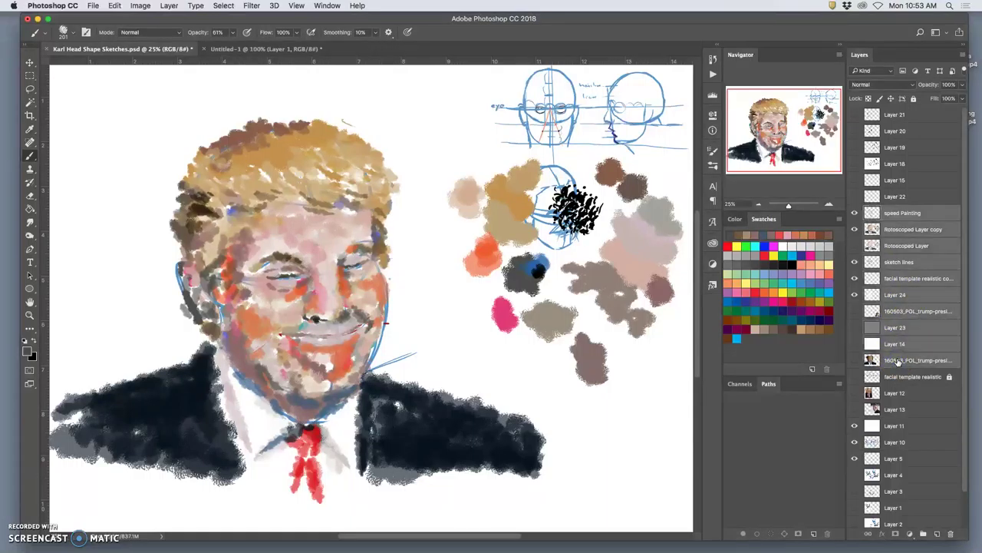
{"action": "left_click", "coordinate": [923, 534]}
{"action": "double_click", "coordinate": [893, 211]}
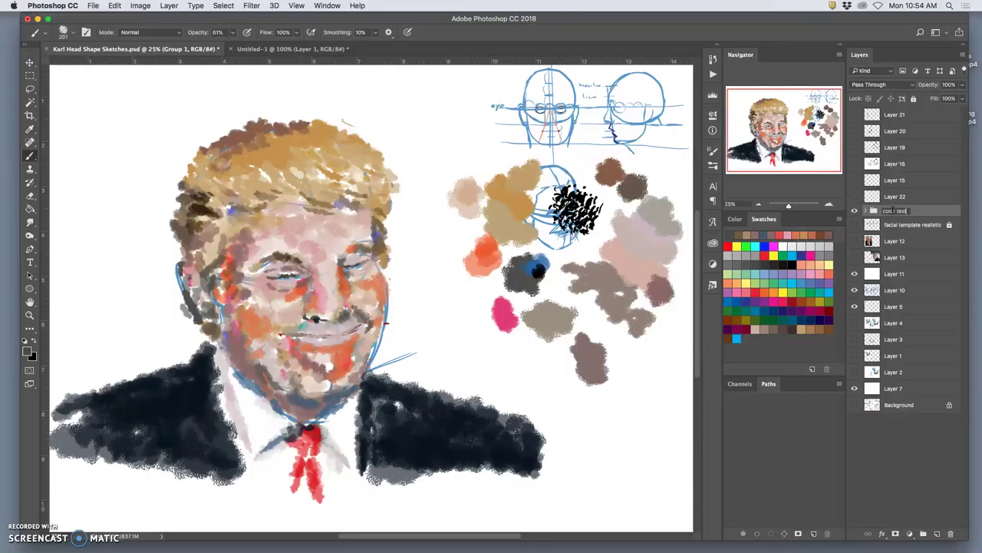
{"action": "key", "text": "Return"}
Hide the color test group and the white Layer 11, briefly previewing facial template realistic and Layer 18
{"action": "left_click", "coordinate": [856, 211]}
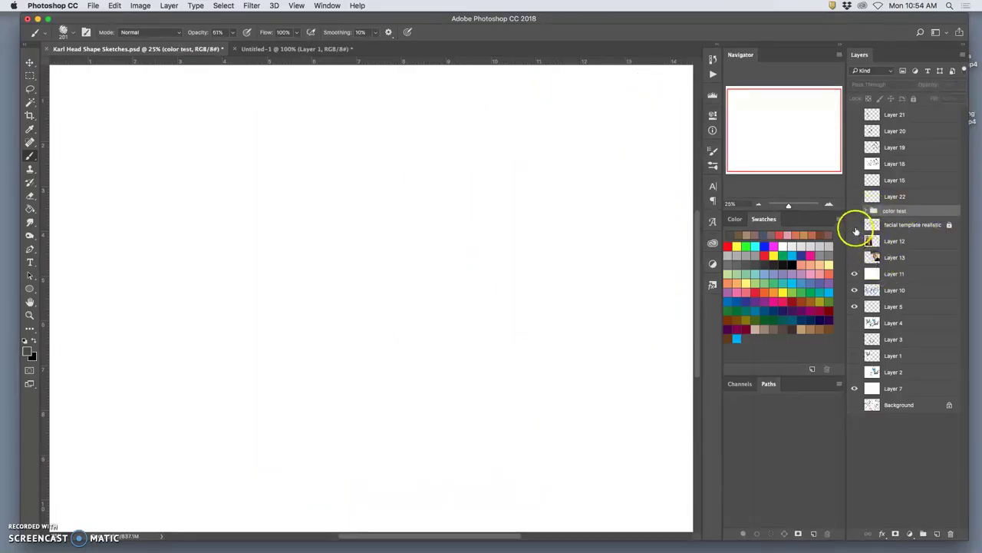
{"action": "left_click", "coordinate": [855, 226]}
{"action": "left_click", "coordinate": [855, 225]}
{"action": "left_click", "coordinate": [854, 226]}
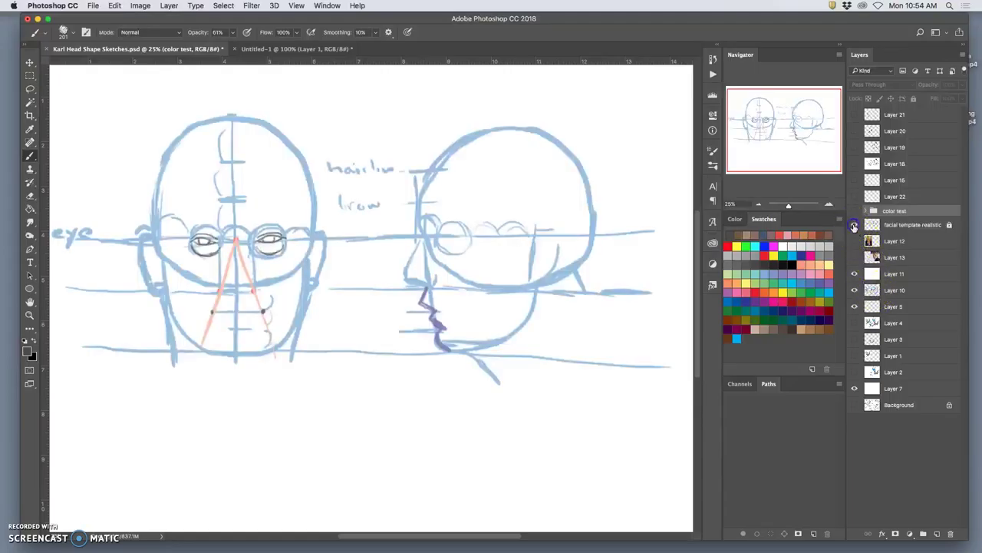
{"action": "left_click", "coordinate": [854, 226]}
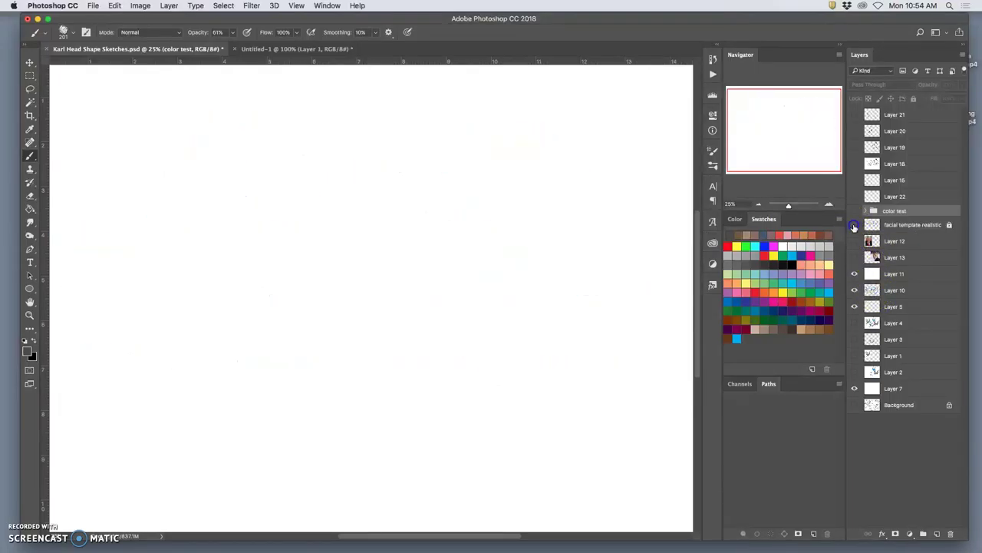
{"action": "left_click", "coordinate": [855, 274]}
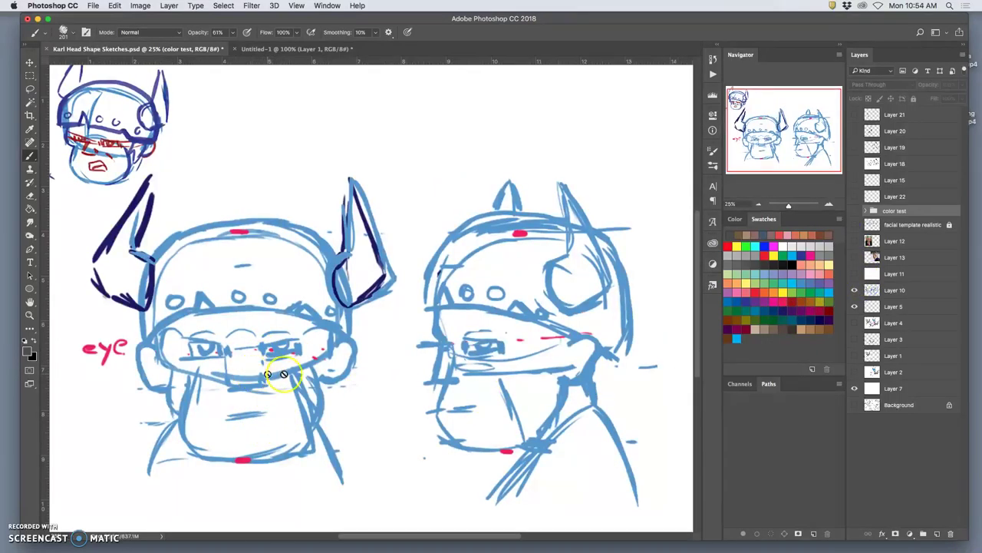
{"action": "left_click", "coordinate": [855, 165]}
{"action": "left_click", "coordinate": [855, 164]}
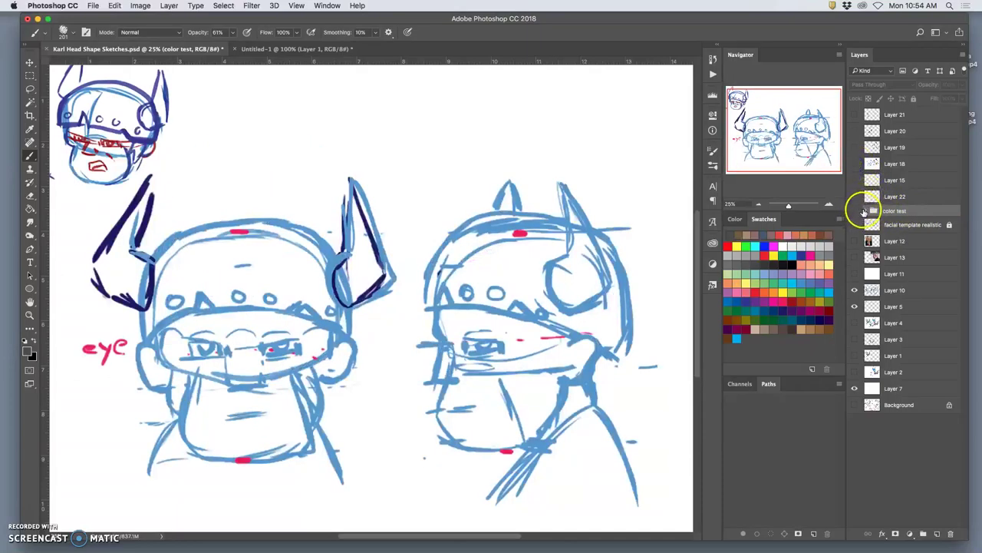
Expand and show the color test group, leaving only its facial template copy and the white Layer 14 visible
{"action": "left_click", "coordinate": [866, 210]}
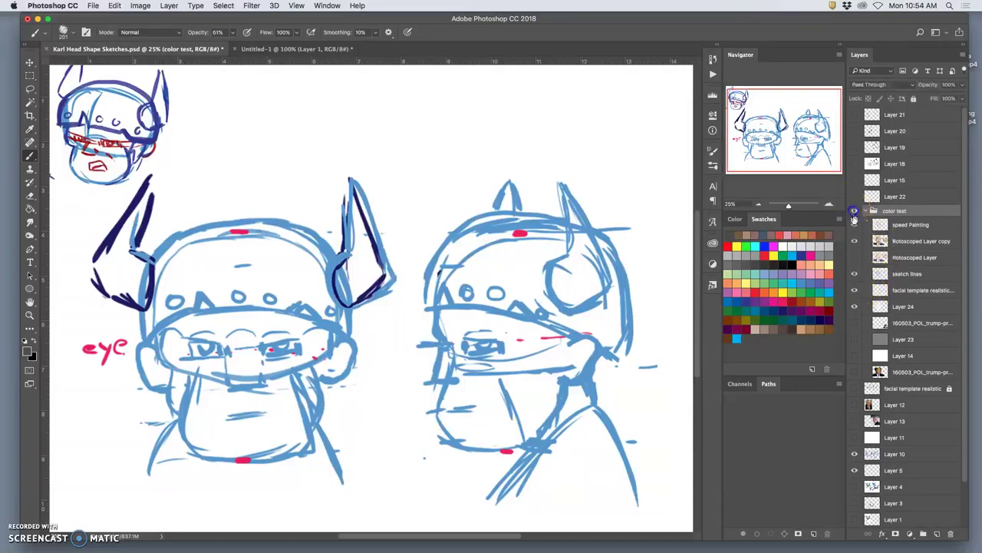
{"action": "left_click", "coordinate": [854, 210]}
{"action": "left_click_drag", "start_coordinate": [854, 224], "coordinate": [855, 261]}
{"action": "left_click", "coordinate": [854, 276]}
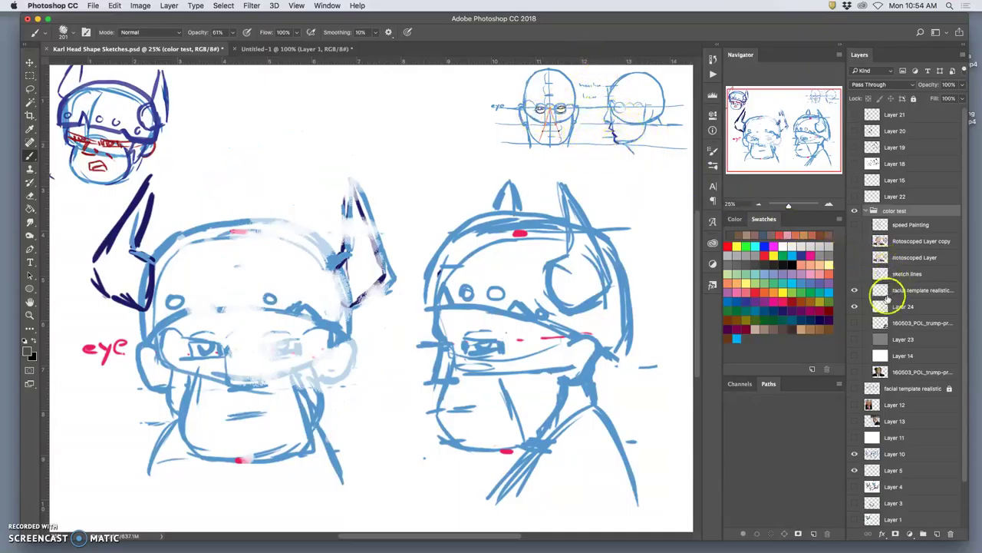
{"action": "left_click", "coordinate": [854, 306]}
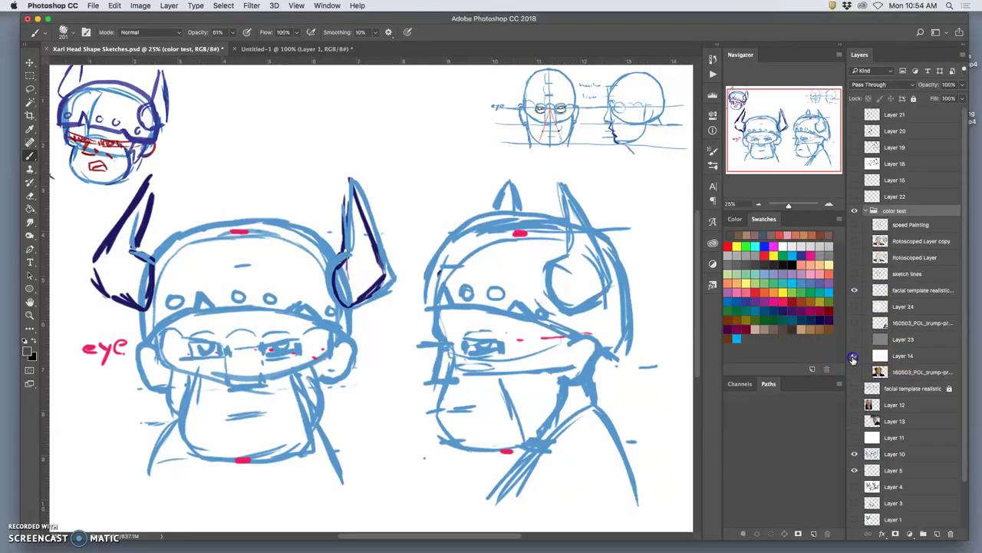
{"action": "left_click", "coordinate": [855, 355]}
{"action": "left_click_drag", "start_coordinate": [884, 355], "coordinate": [901, 367]}
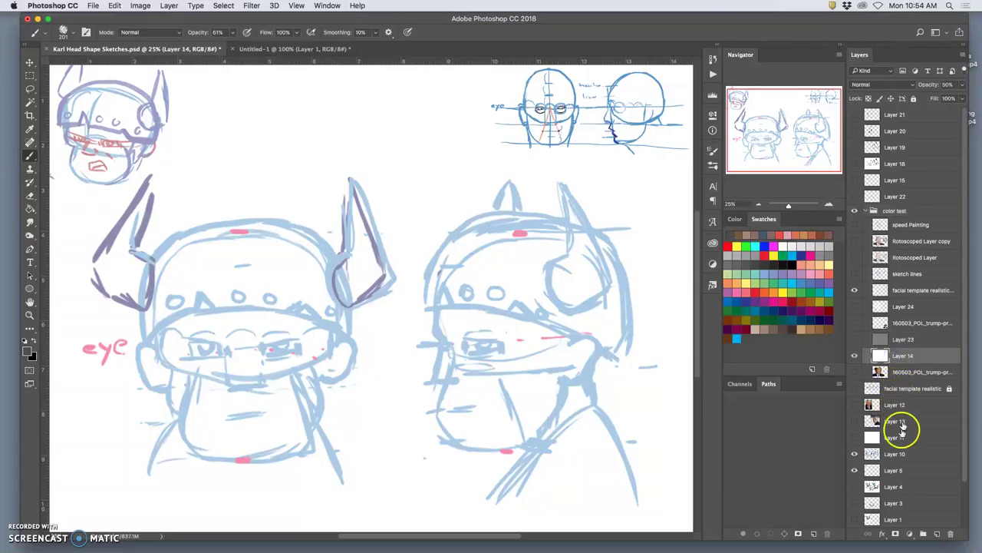
Add a new layer directly above Layer 10 and name it refined Sketch
{"action": "left_click", "coordinate": [911, 456]}
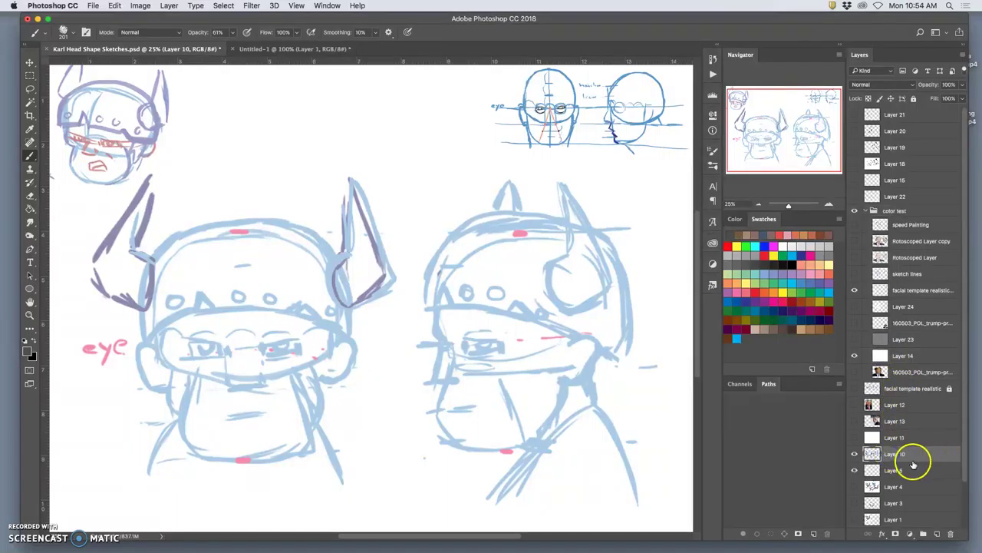
{"action": "left_click", "coordinate": [937, 533]}
{"action": "left_click", "coordinate": [891, 455]}
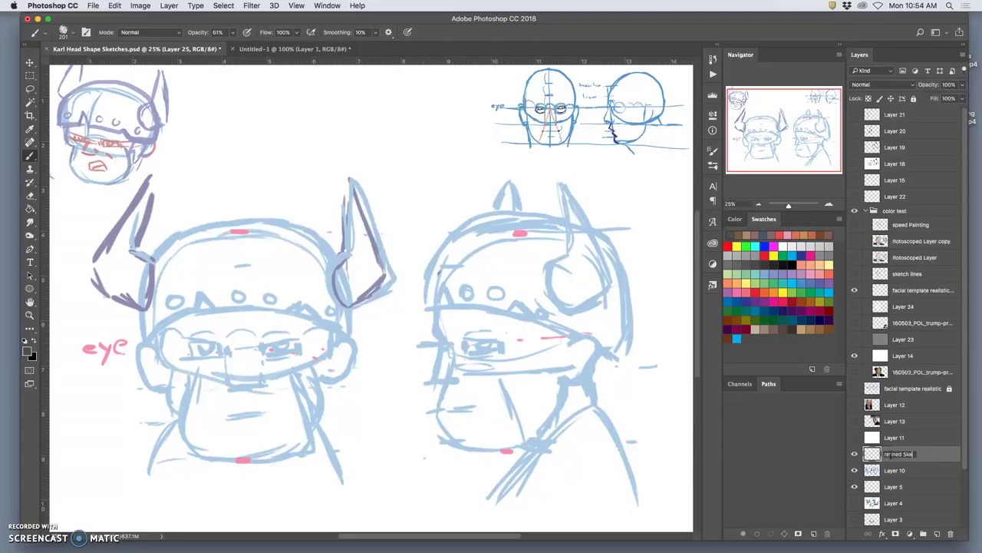
{"action": "left_click", "coordinate": [914, 311]}
Set up the Brush tool with black as foreground color, 140 px size and 90% opacity
{"action": "left_click", "coordinate": [28, 156]}
{"action": "left_click", "coordinate": [34, 340]}
{"action": "left_click", "coordinate": [233, 32]}
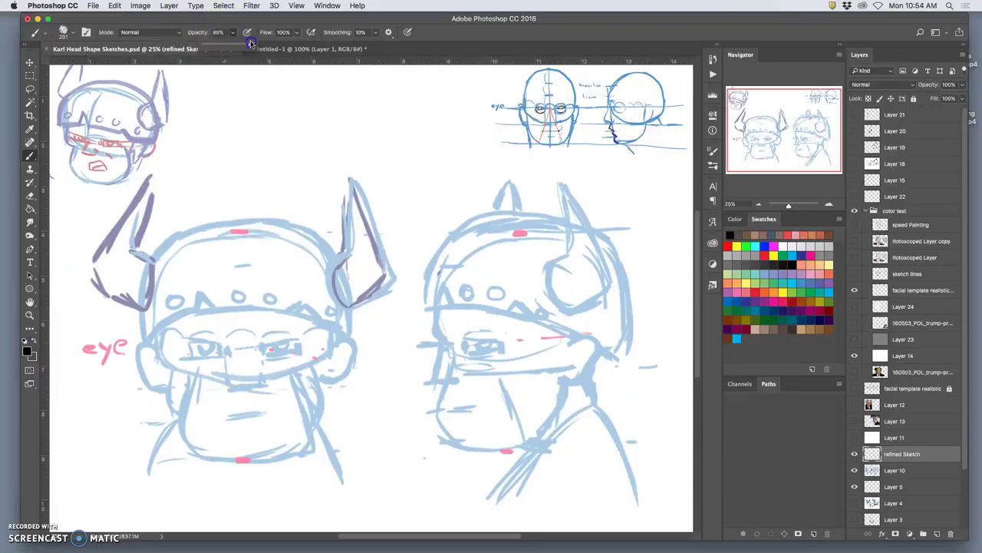
{"action": "left_click_drag", "start_coordinate": [251, 44], "coordinate": [255, 44]}
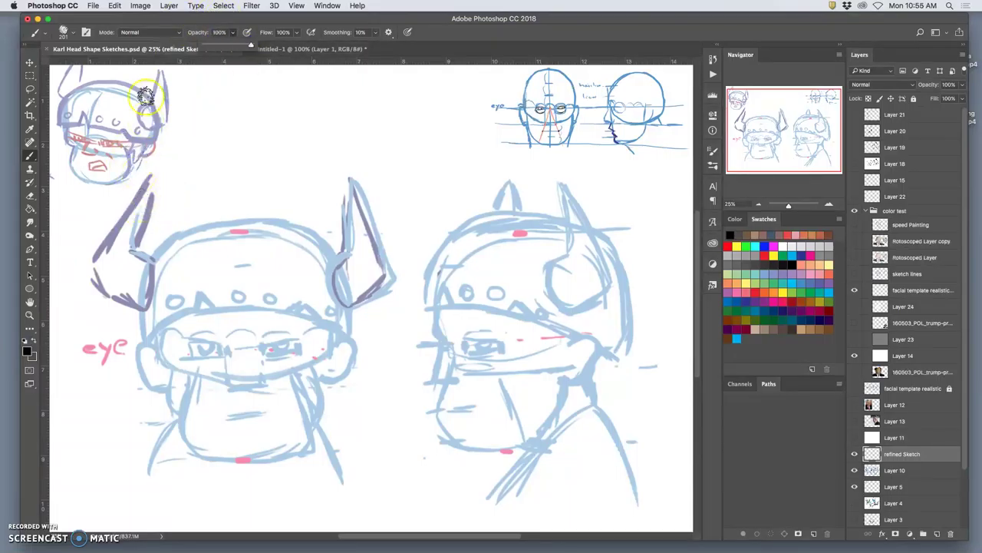
{"action": "left_click", "coordinate": [69, 34]}
{"action": "left_click_drag", "start_coordinate": [120, 62], "coordinate": [122, 65]}
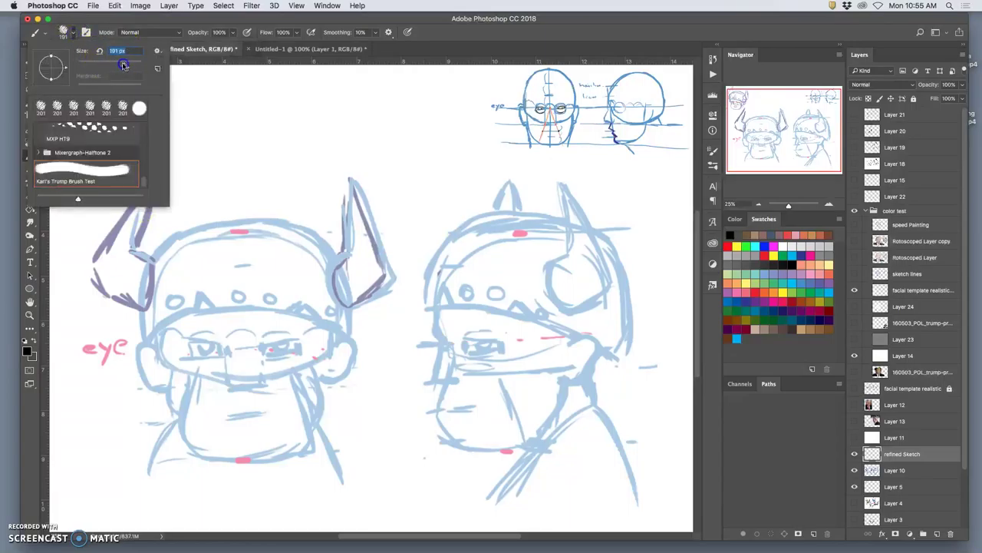
{"action": "left_click", "coordinate": [232, 32]}
{"action": "left_click", "coordinate": [233, 33]}
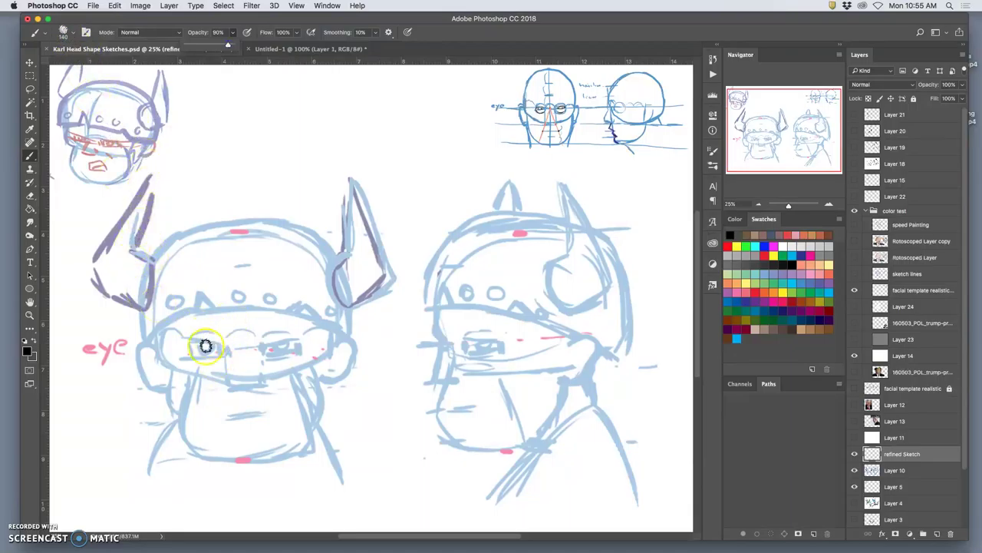
Outline the front view's left eye on refined Sketch and move Layer 14 directly beneath that layer
{"action": "mouse_move", "coordinate": [201, 350]}
{"action": "left_mouse_down"}
{"action": "mouse_move", "coordinate": [184, 345]}
{"action": "mouse_move", "coordinate": [192, 357]}
{"action": "mouse_move", "coordinate": [187, 344]}
{"action": "mouse_move", "coordinate": [213, 357]}
{"action": "left_mouse_up"}
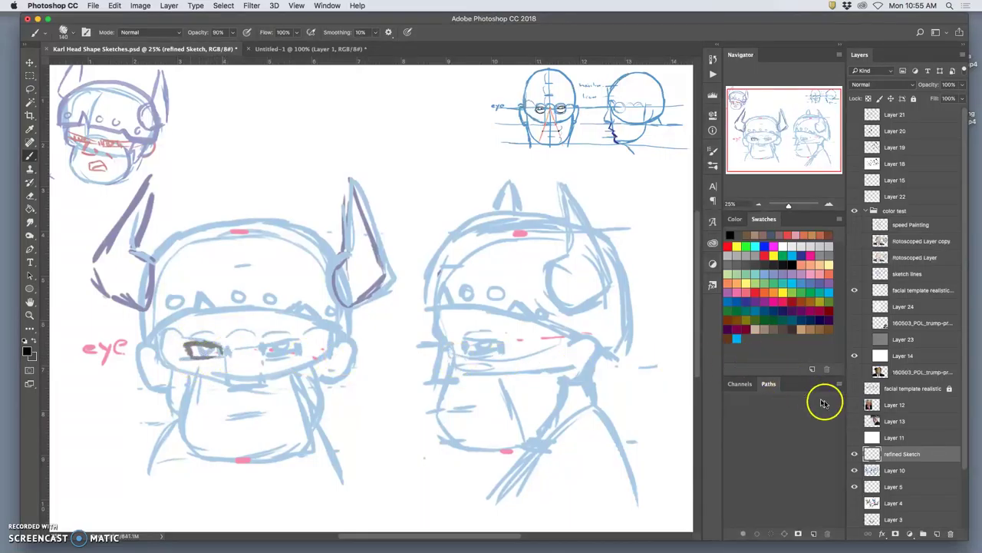
{"action": "mouse_move", "coordinate": [894, 355]}
{"action": "left_mouse_down"}
{"action": "mouse_move", "coordinate": [887, 464]}
{"action": "mouse_move", "coordinate": [895, 459]}
{"action": "left_mouse_up"}
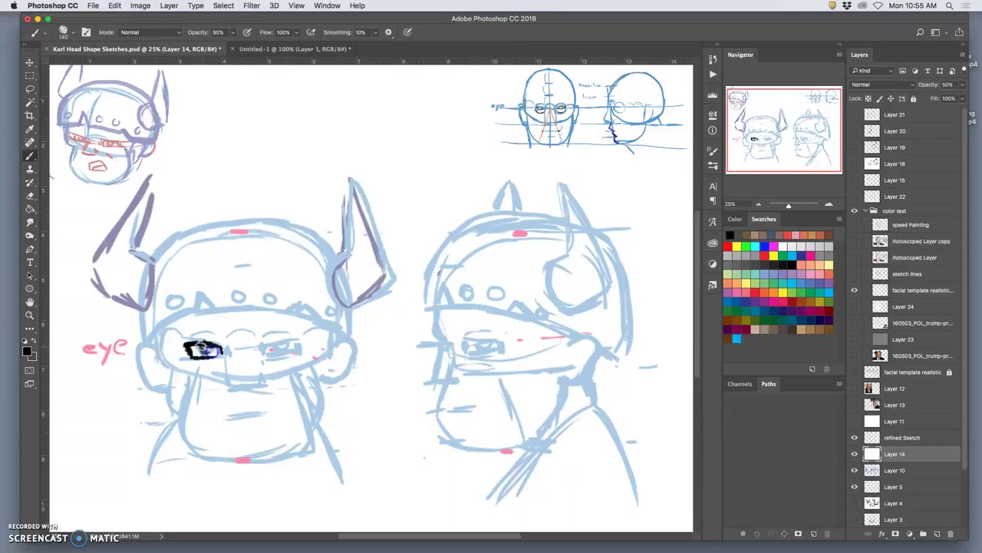
Ink the left pupil, the nose and the right eye of the front-view head on Layer 14
{"action": "mouse_move", "coordinate": [208, 347]}
{"action": "left_mouse_down"}
{"action": "mouse_move", "coordinate": [241, 345]}
{"action": "mouse_move", "coordinate": [219, 346]}
{"action": "mouse_move", "coordinate": [229, 351]}
{"action": "left_mouse_up"}
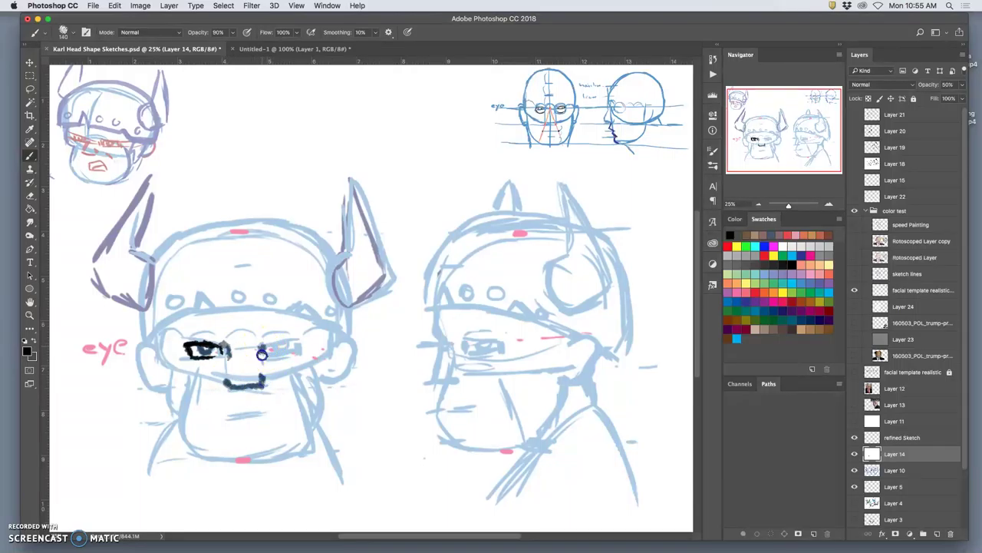
{"action": "mouse_move", "coordinate": [305, 338]}
{"action": "left_mouse_down"}
{"action": "mouse_move", "coordinate": [267, 349]}
{"action": "mouse_move", "coordinate": [292, 339]}
{"action": "left_mouse_up"}
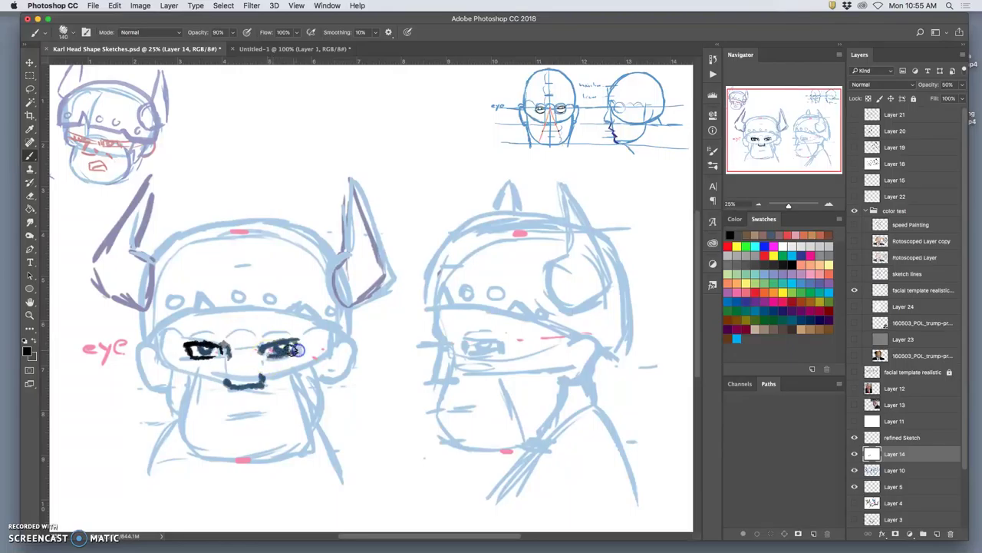
{"action": "left_click_drag", "start_coordinate": [297, 349], "coordinate": [295, 351]}
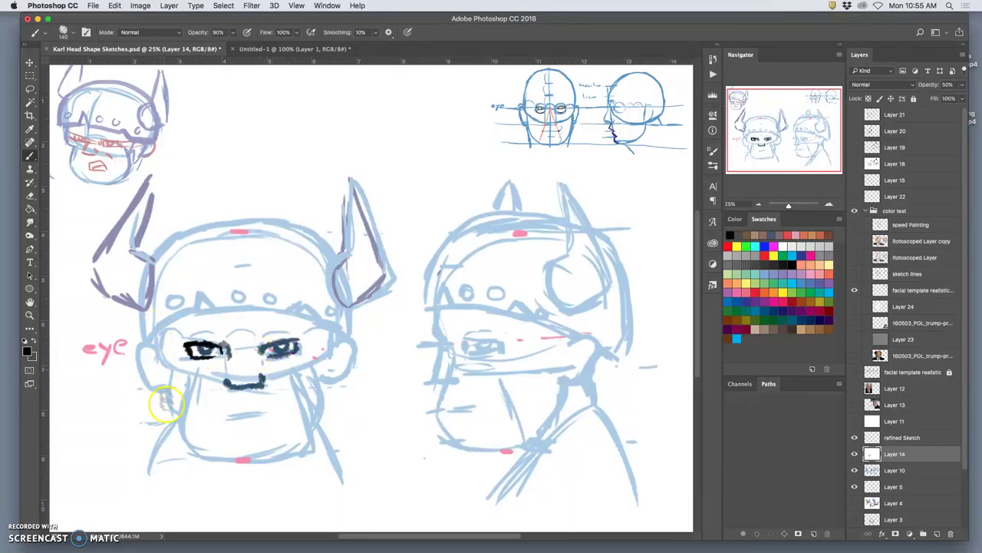
Trace the front-view head's cheeks, muzzle, jaw and both ears in black over the blue sketch
{"action": "left_click_drag", "start_coordinate": [157, 332], "coordinate": [162, 359]}
{"action": "mouse_move", "coordinate": [169, 395]}
{"action": "left_mouse_down"}
{"action": "mouse_move", "coordinate": [167, 366]}
{"action": "mouse_move", "coordinate": [181, 415]}
{"action": "left_mouse_up"}
{"action": "mouse_move", "coordinate": [198, 379]}
{"action": "left_mouse_down"}
{"action": "mouse_move", "coordinate": [179, 437]}
{"action": "mouse_move", "coordinate": [182, 424]}
{"action": "mouse_move", "coordinate": [202, 455]}
{"action": "mouse_move", "coordinate": [240, 453]}
{"action": "mouse_move", "coordinate": [209, 446]}
{"action": "mouse_move", "coordinate": [276, 456]}
{"action": "mouse_move", "coordinate": [242, 453]}
{"action": "mouse_move", "coordinate": [307, 438]}
{"action": "mouse_move", "coordinate": [270, 454]}
{"action": "mouse_move", "coordinate": [312, 433]}
{"action": "left_mouse_up"}
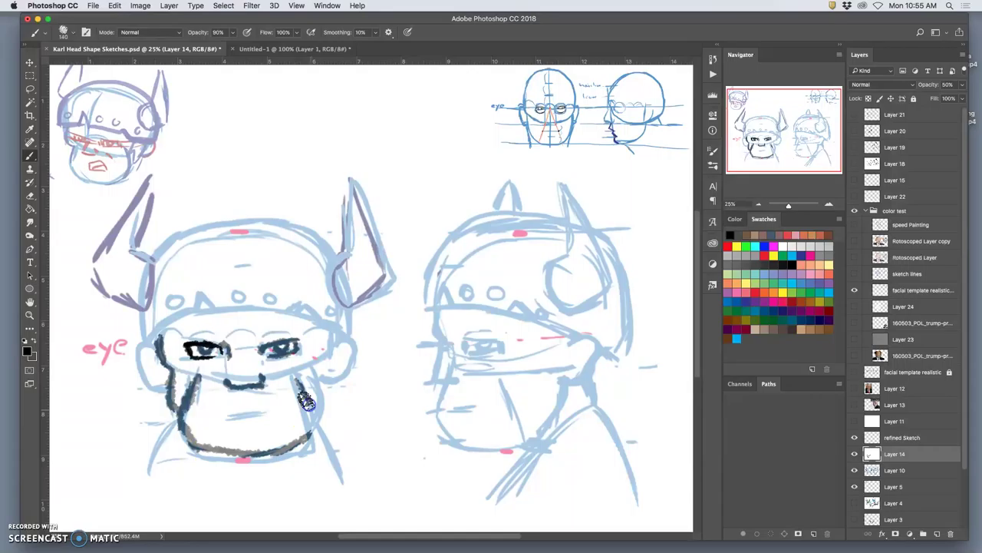
{"action": "mouse_move", "coordinate": [304, 400]}
{"action": "left_mouse_down"}
{"action": "mouse_move", "coordinate": [315, 429]}
{"action": "mouse_move", "coordinate": [326, 396]}
{"action": "left_mouse_up"}
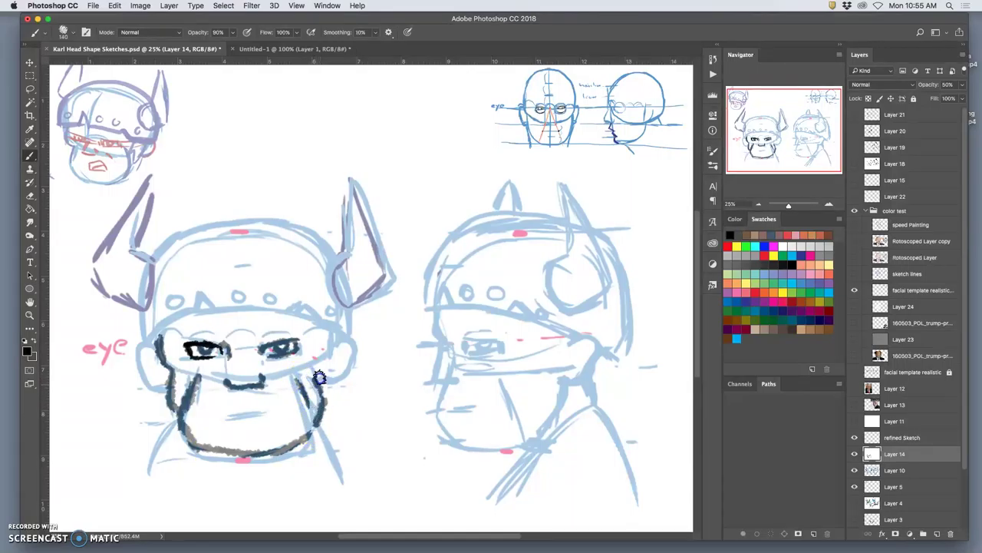
{"action": "left_click_drag", "start_coordinate": [327, 338], "coordinate": [322, 386]}
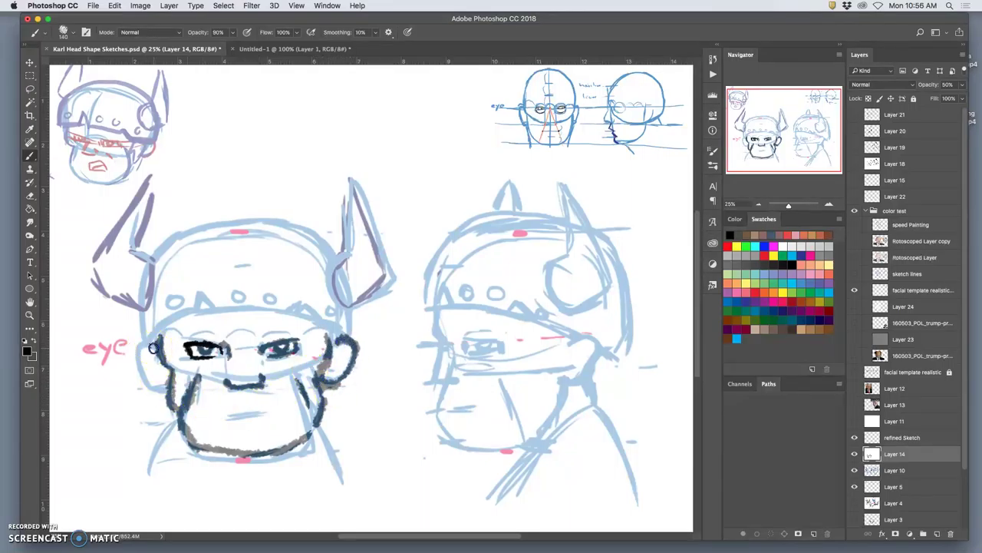
{"action": "left_click_drag", "start_coordinate": [137, 367], "coordinate": [151, 385]}
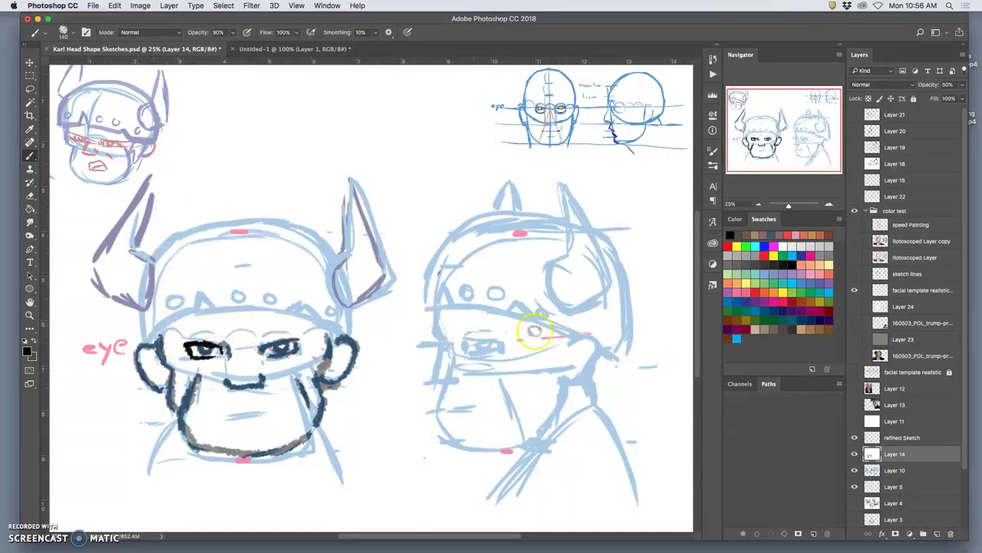
Toggle the visibility of Layer 10 to compare the black linework with the underlying sketch
{"action": "left_click", "coordinate": [855, 470]}
{"action": "left_click", "coordinate": [855, 469]}
{"action": "left_click", "coordinate": [855, 469]}
{"action": "left_click", "coordinate": [855, 470]}
Restore the most recent brush-stroke state of Layer 14 from the document history
{"action": "left_click", "coordinate": [890, 455]}
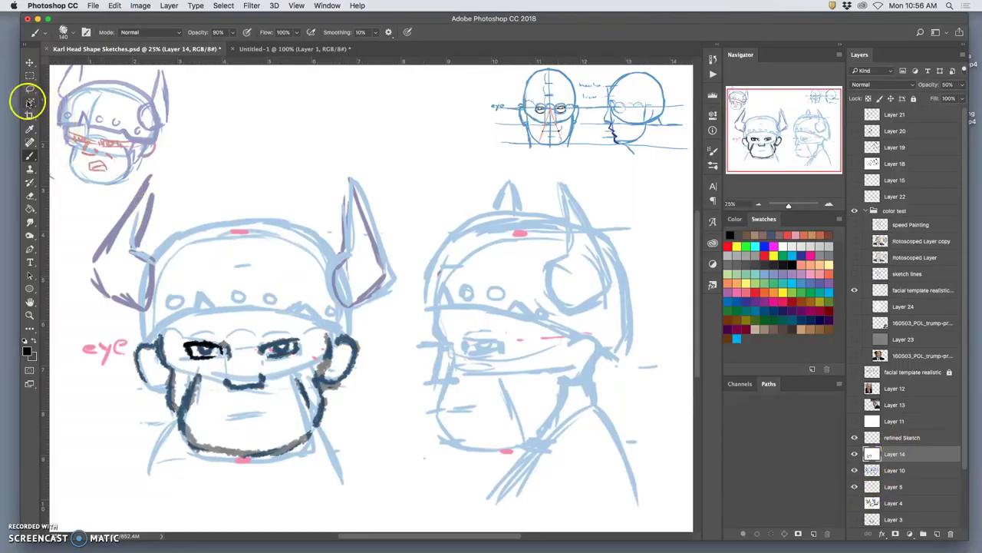
{"action": "left_click", "coordinate": [29, 102]}
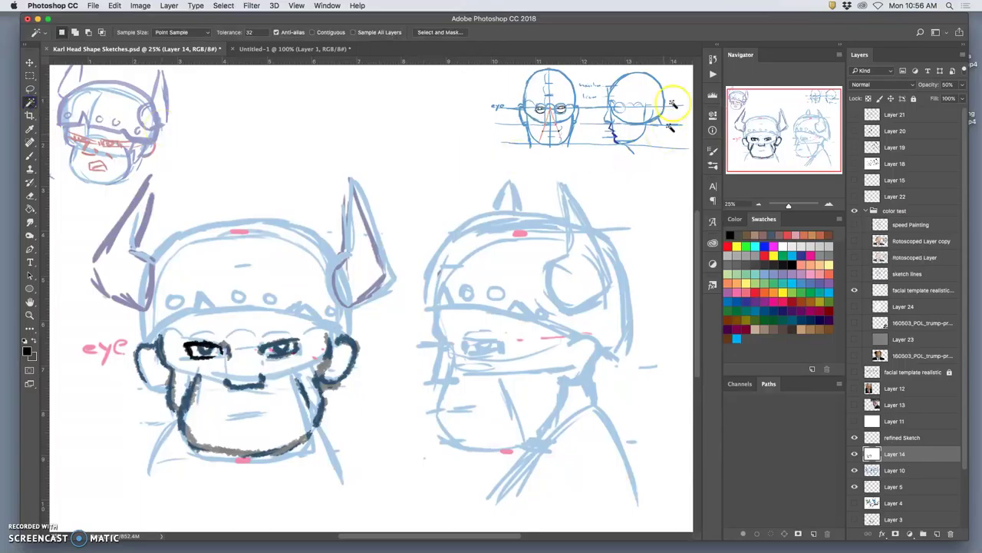
{"action": "left_click", "coordinate": [713, 60]}
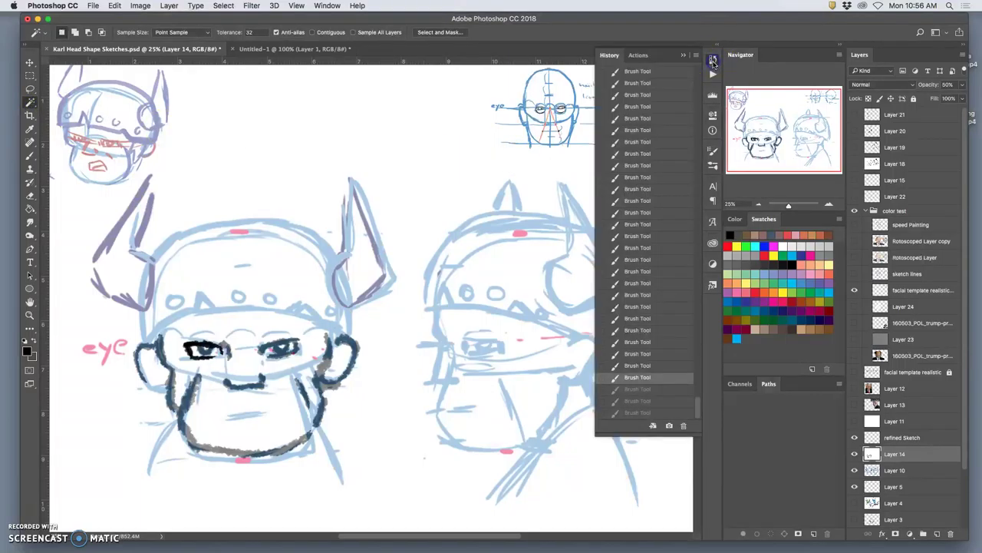
{"action": "left_click", "coordinate": [647, 411]}
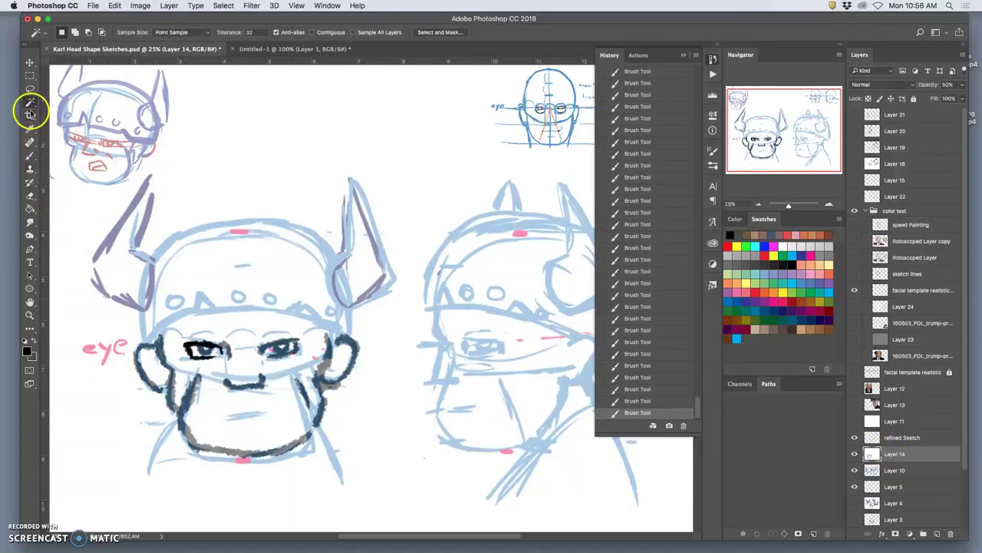
Select Layer 14's white area with the Magic Wand, invert the selection and copy the black linework to a new layer
{"action": "left_click", "coordinate": [240, 200]}
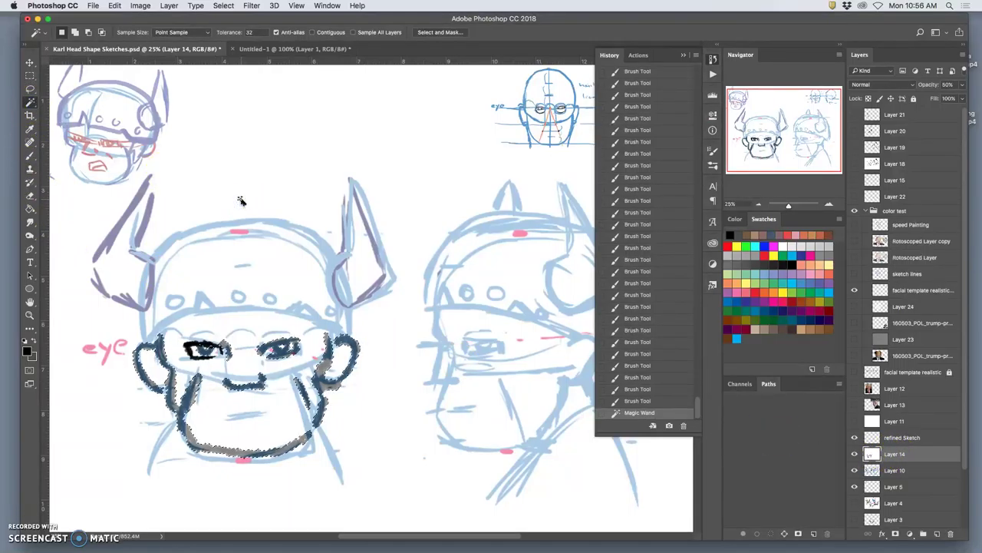
{"action": "left_click", "coordinate": [223, 6]}
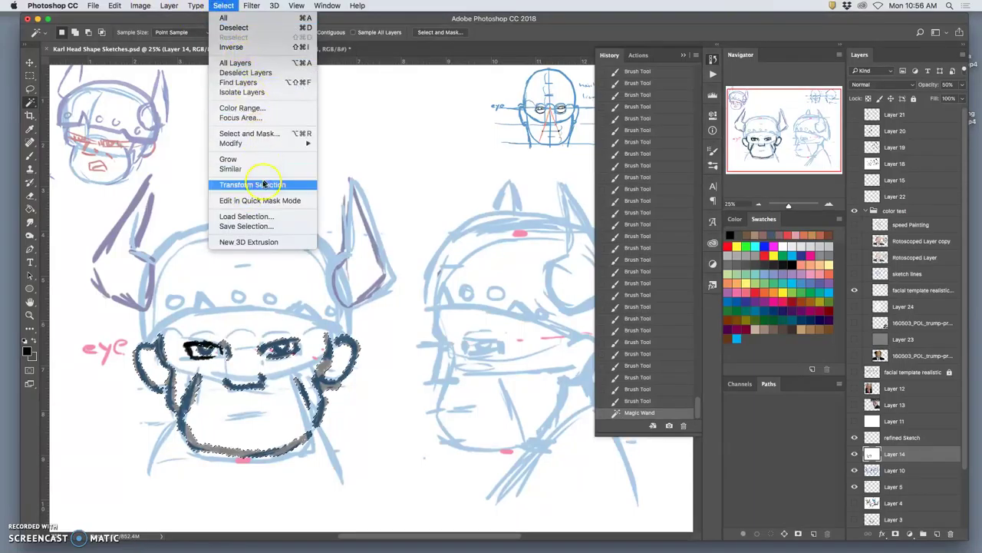
{"action": "left_click", "coordinate": [243, 121]}
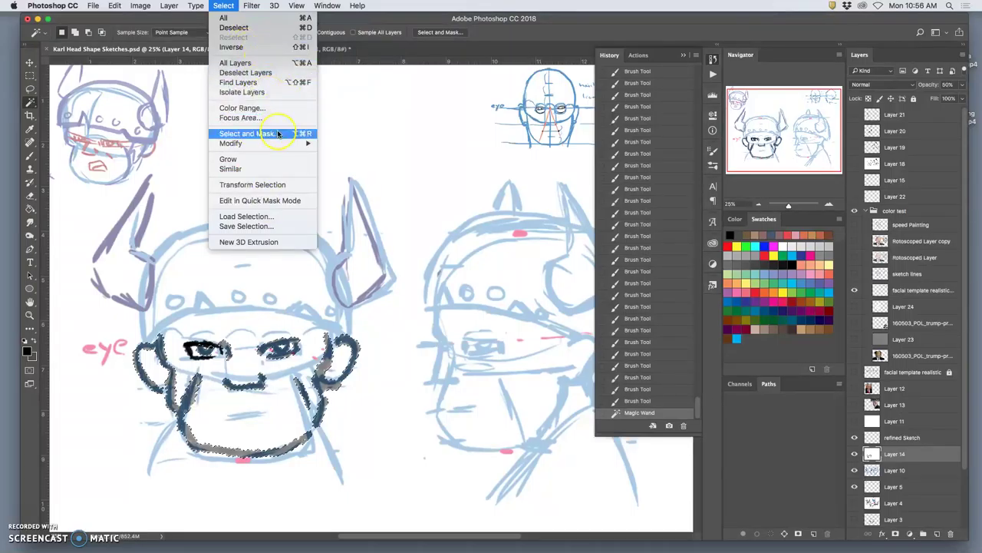
{"action": "left_click", "coordinate": [236, 46]}
{"action": "key", "text": "ctrl+j"}
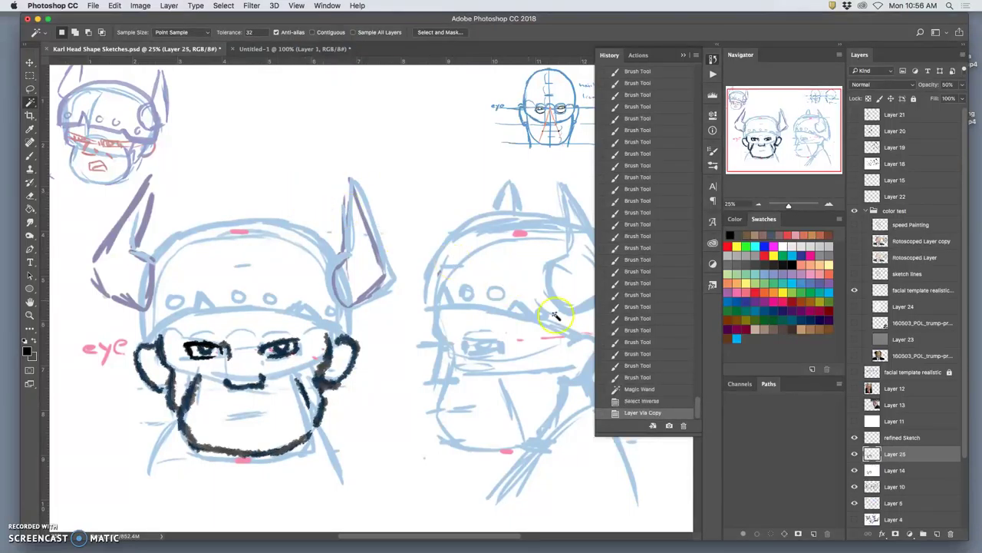
Fill Layer 14 with 50% Gray at 100% opacity in Normal mode
{"action": "left_click", "coordinate": [888, 470]}
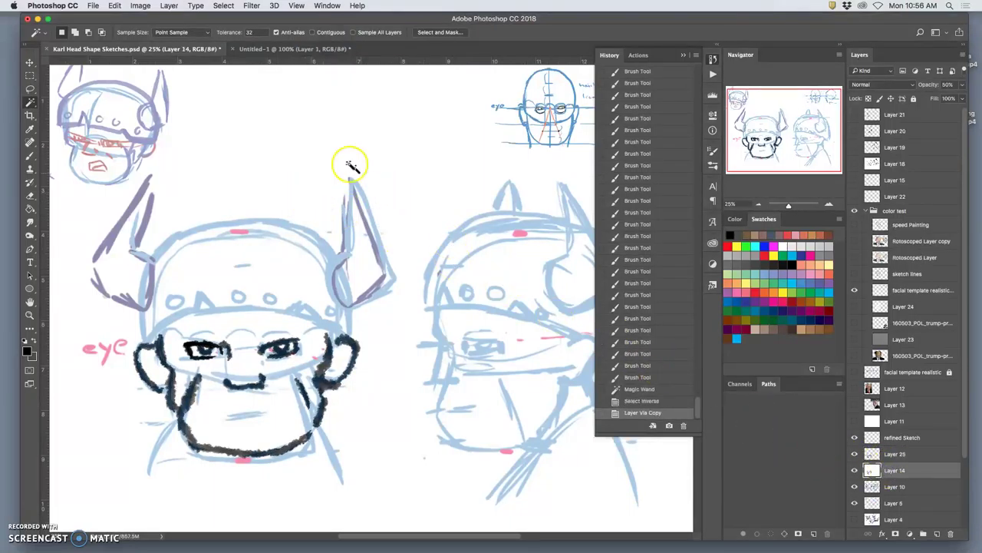
{"action": "left_click", "coordinate": [114, 5]}
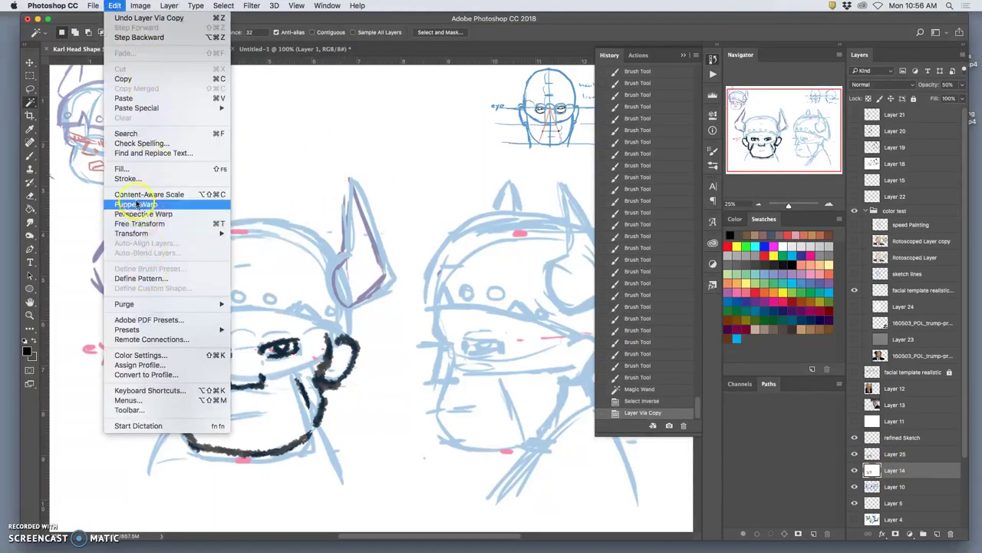
{"action": "left_click", "coordinate": [123, 168]}
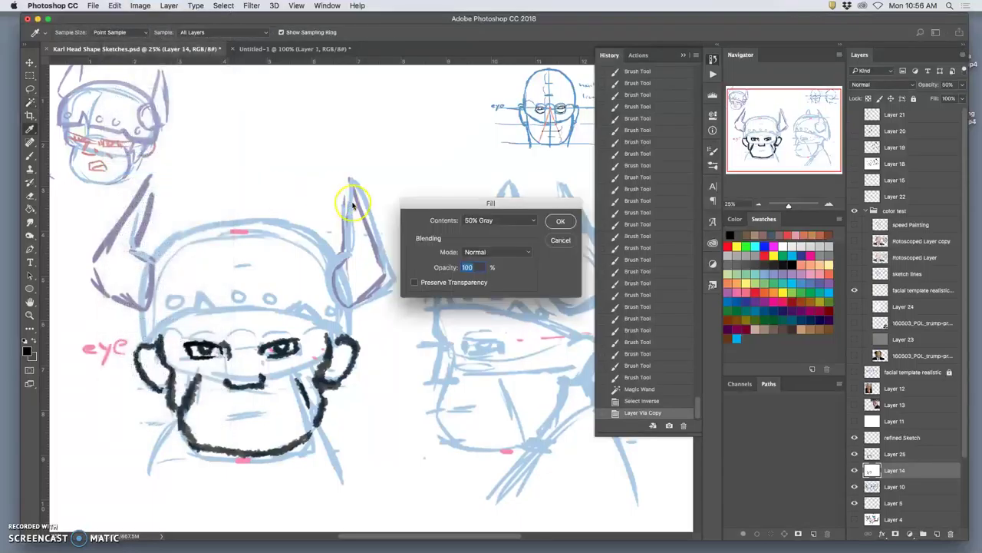
{"action": "left_click", "coordinate": [554, 223]}
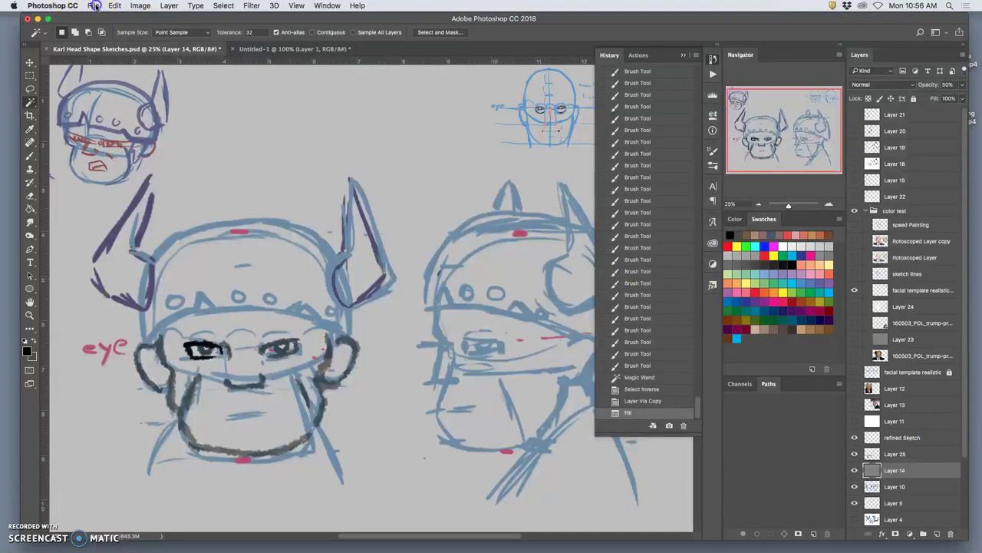
Fill Layer 14 with White at 100% opacity
{"action": "left_click", "coordinate": [93, 6]}
{"action": "mouse_move", "coordinate": [114, 6]}
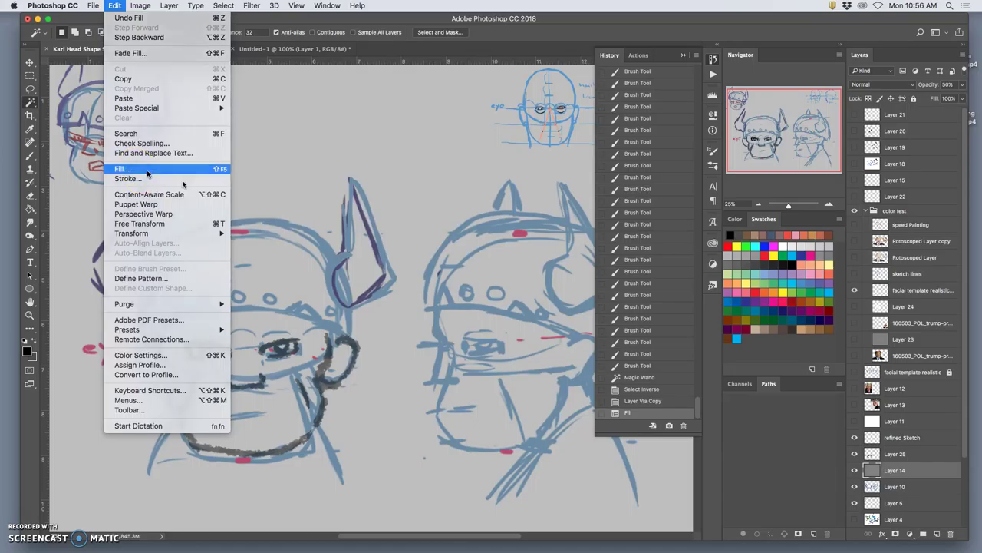
{"action": "left_click", "coordinate": [147, 170]}
{"action": "left_click", "coordinate": [526, 220]}
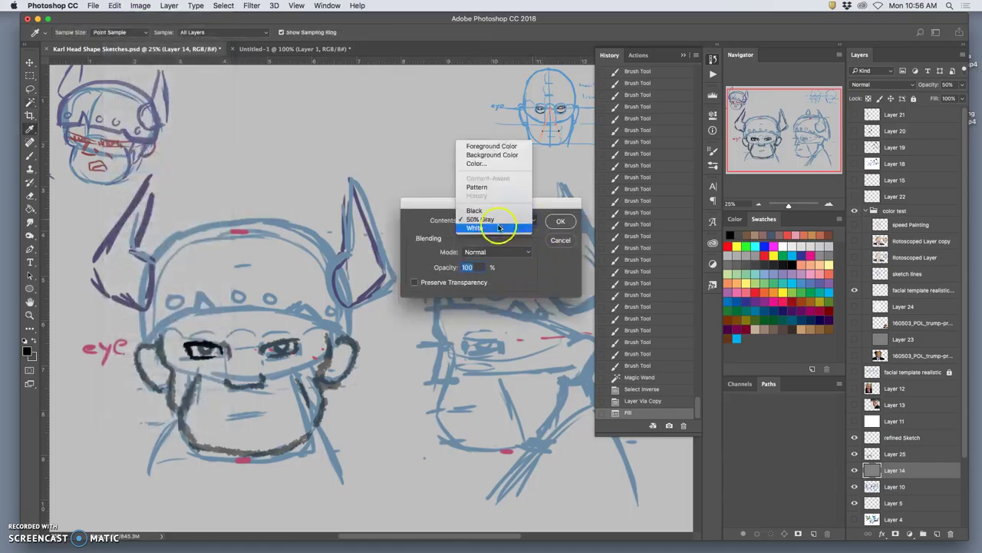
{"action": "left_click", "coordinate": [498, 227]}
{"action": "left_click", "coordinate": [557, 222]}
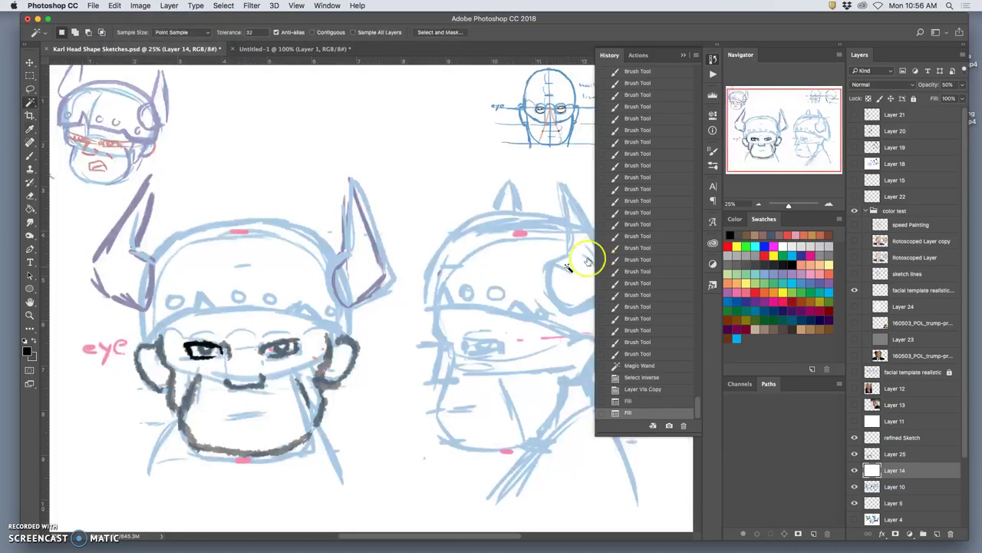
Check the extracted linework on Layer 25 by toggling its visibility, and duplicate that layer eight times to darken the lines
{"action": "left_click_drag", "start_coordinate": [898, 461], "coordinate": [888, 454]}
{"action": "left_click", "coordinate": [890, 454]}
{"action": "left_click", "coordinate": [855, 454]}
{"action": "left_click", "coordinate": [855, 454]}
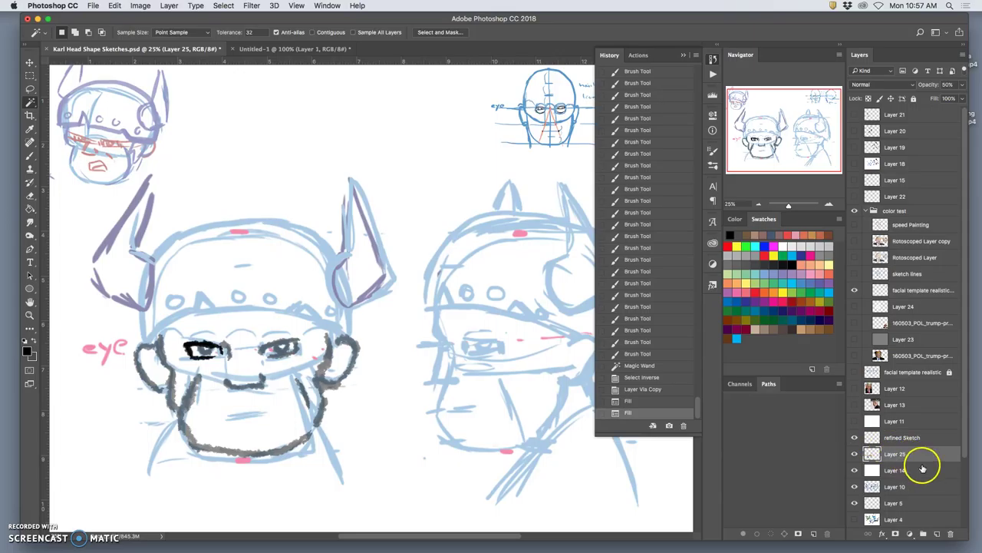
{"action": "key", "text": "super+j"}
{"action": "key", "text": "super+j"}
{"action": "key", "text": "super+j"}
{"action": "key", "text": "super+j"}
{"action": "key", "text": "super+j"}
{"action": "key", "text": "super+j"}
{"action": "key", "text": "super+j"}
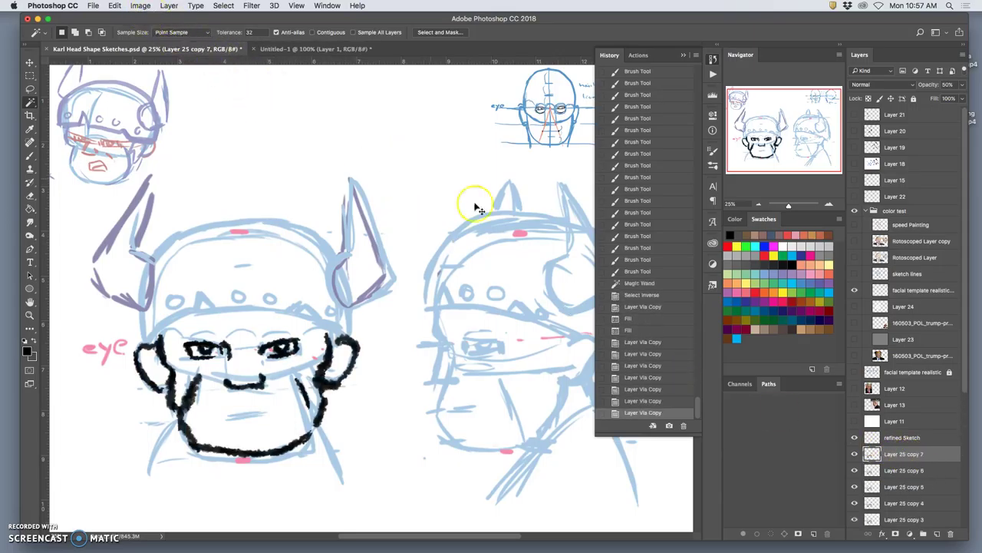
{"action": "key", "text": "super+j"}
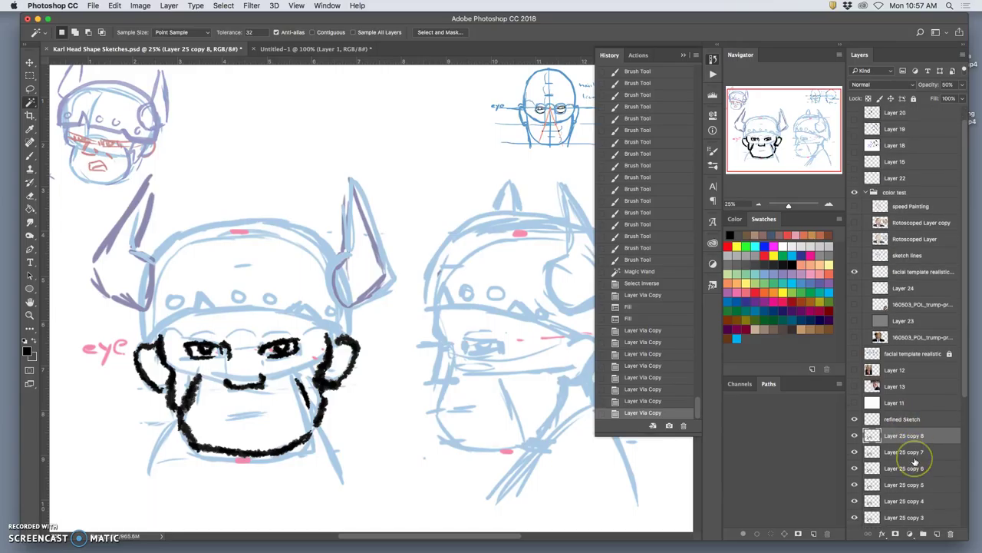
Merge Layer 25 with all its copies, and merge the combined linework into the refined Sketch layer
{"action": "scroll", "coordinate": [915, 461], "scroll_direction": "down", "scroll_amount": 5}
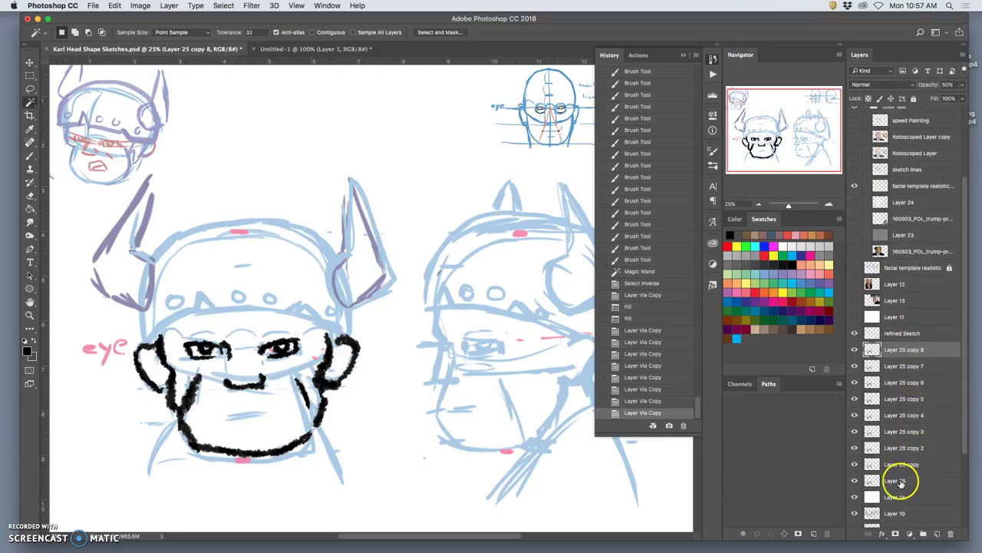
{"action": "left_click", "coordinate": [900, 480], "text": "shift"}
{"action": "key", "text": "super+e"}
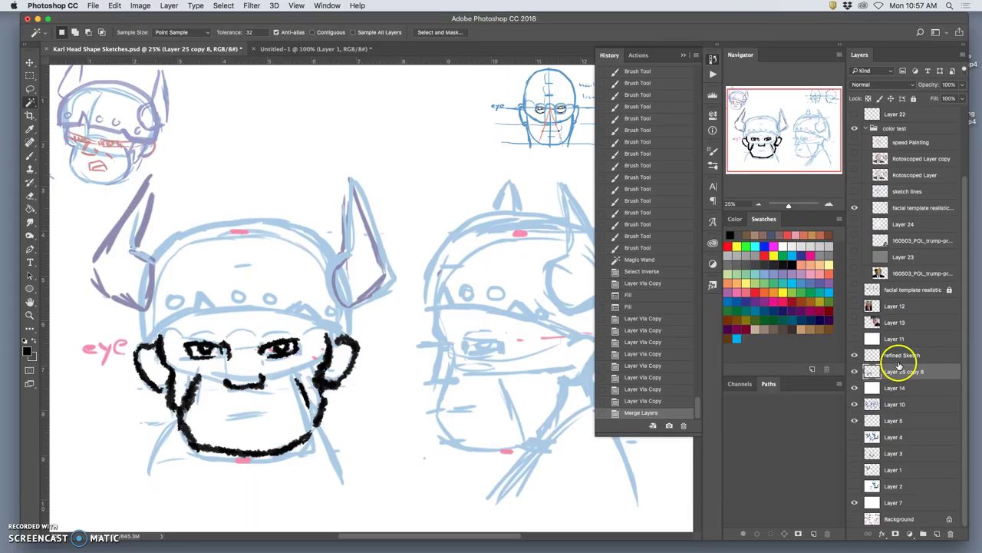
{"action": "left_click", "coordinate": [898, 355], "text": "shift"}
{"action": "key", "text": "super+e"}
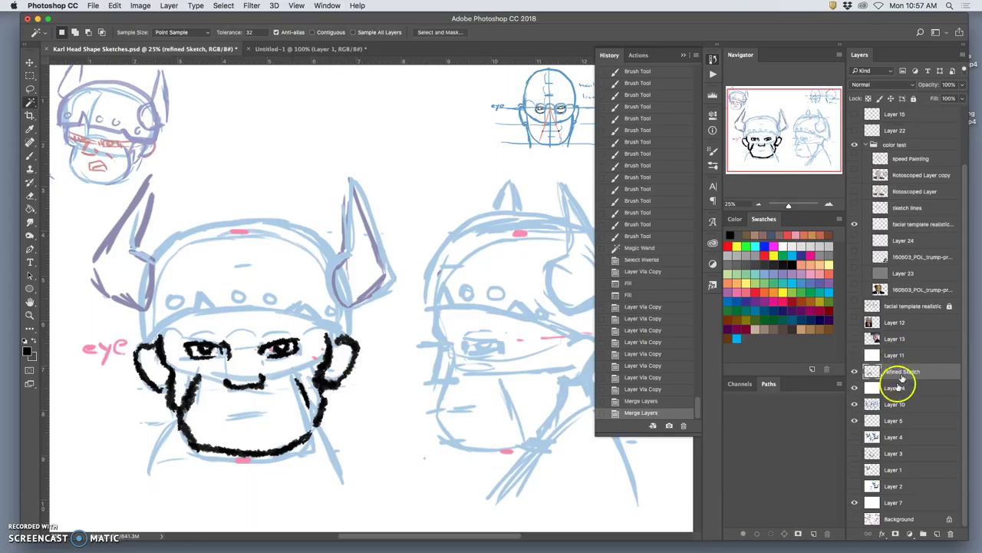
Toggle Layer 14's visibility to check it, and lock both Layer 14 and Layer 10
{"action": "left_click", "coordinate": [855, 388]}
{"action": "left_click", "coordinate": [854, 388]}
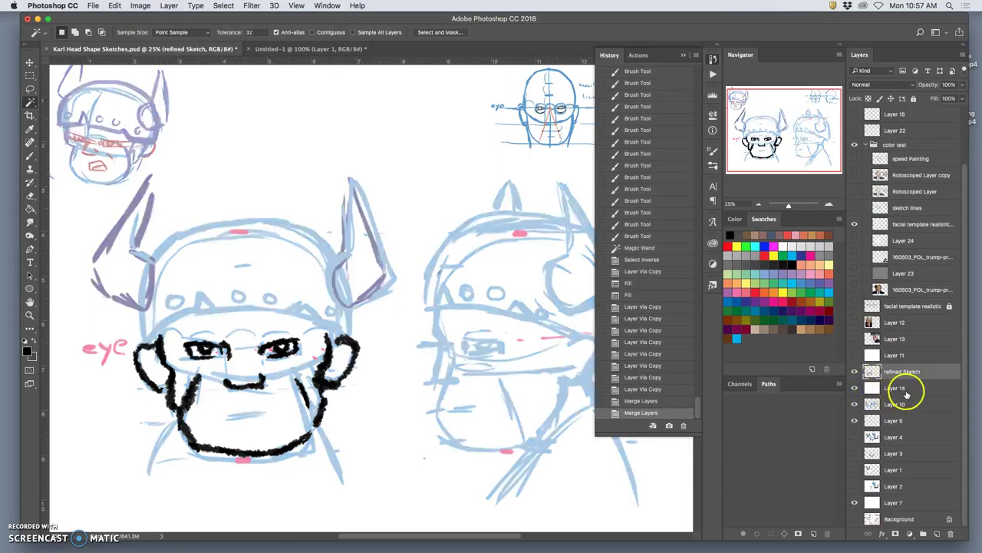
{"action": "left_click", "coordinate": [906, 389]}
{"action": "left_click", "coordinate": [914, 98]}
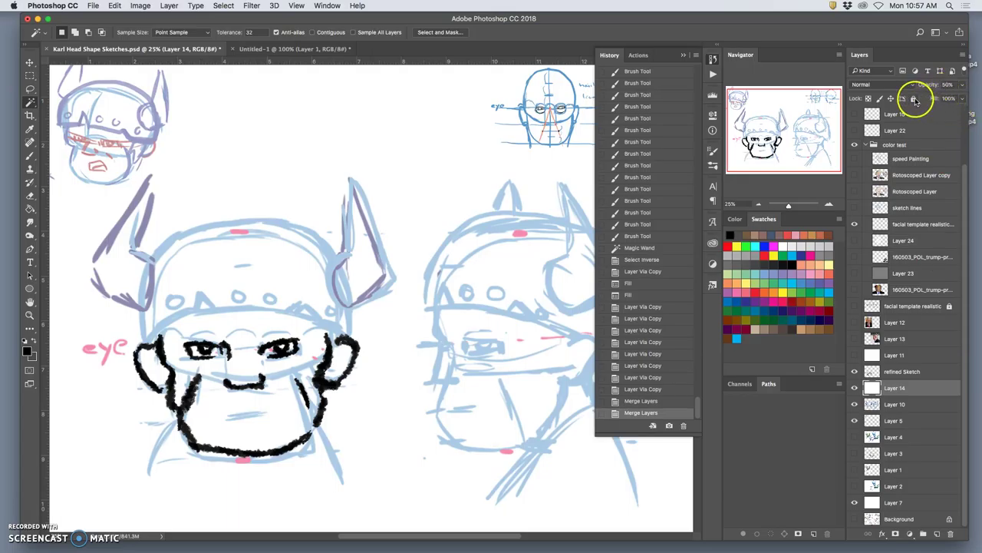
{"action": "left_click", "coordinate": [928, 403]}
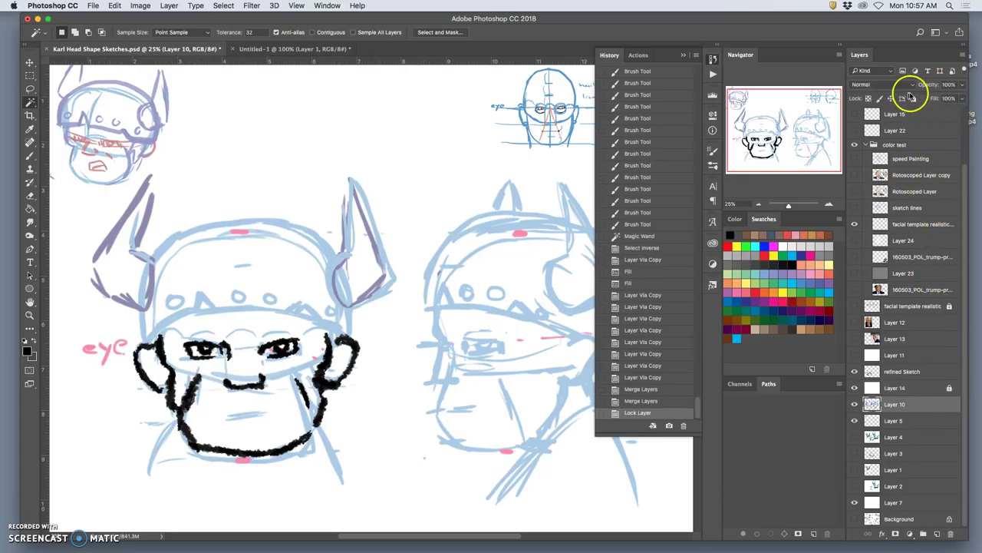
{"action": "left_click", "coordinate": [914, 98]}
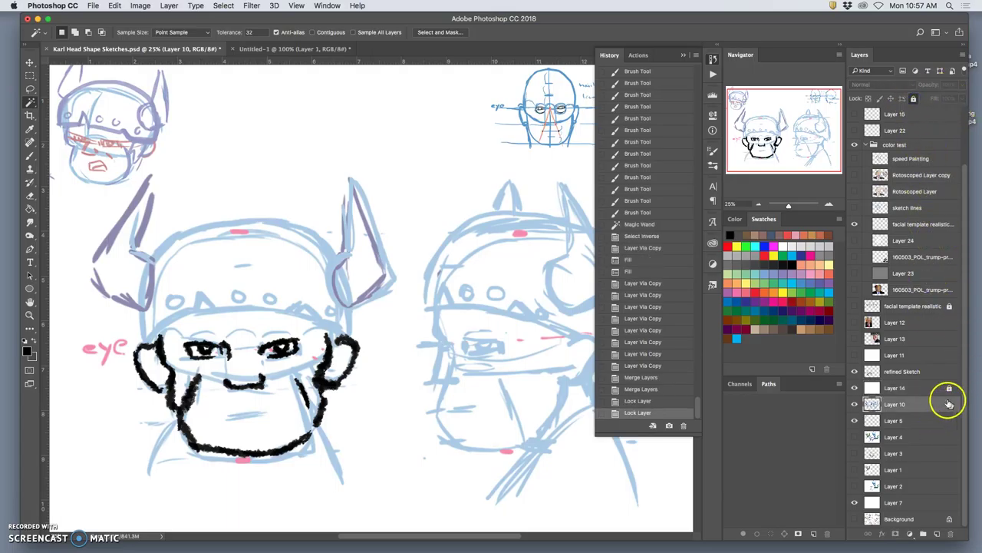
Mark the refined Sketch layer with a red color label
{"action": "left_click", "coordinate": [900, 371]}
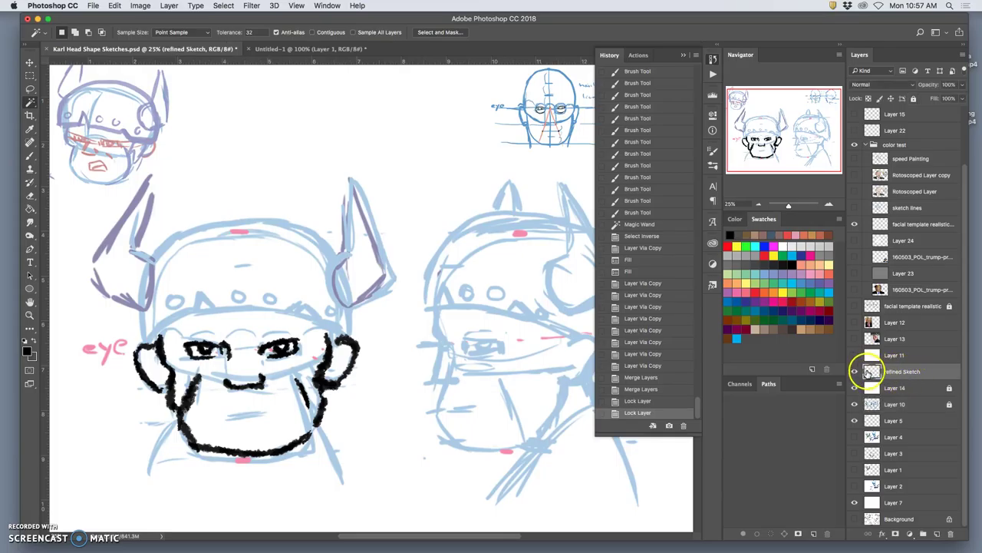
{"action": "right_click", "coordinate": [855, 371]}
{"action": "left_click", "coordinate": [876, 403]}
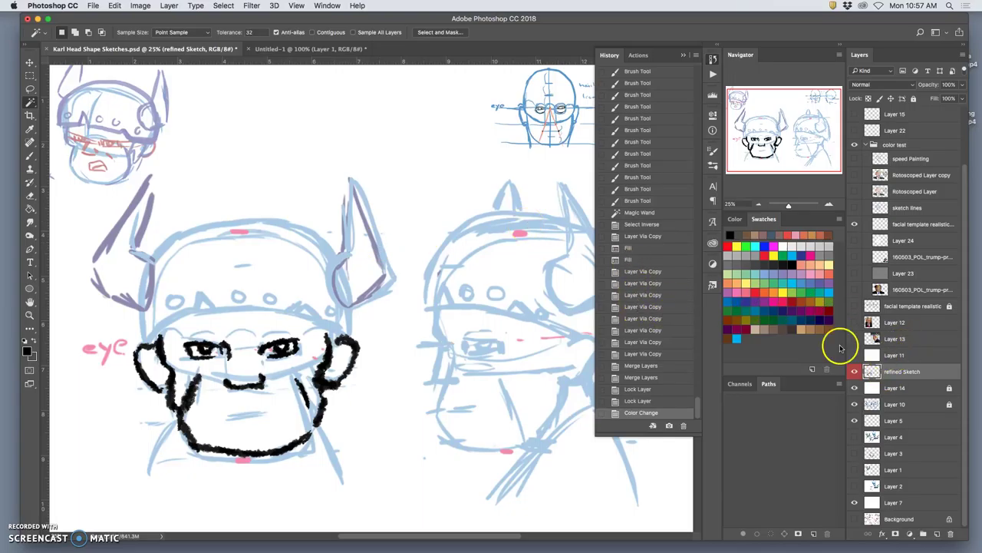
Ink both horns of the front-view helmet in black with the Brush on refined Sketch
{"action": "left_click", "coordinate": [30, 155]}
{"action": "mouse_move", "coordinate": [139, 246]}
{"action": "left_mouse_down"}
{"action": "mouse_move", "coordinate": [150, 261]}
{"action": "mouse_move", "coordinate": [137, 253]}
{"action": "left_mouse_up"}
{"action": "mouse_move", "coordinate": [140, 220]}
{"action": "left_mouse_down"}
{"action": "mouse_move", "coordinate": [152, 184]}
{"action": "mouse_move", "coordinate": [137, 249]}
{"action": "left_mouse_up"}
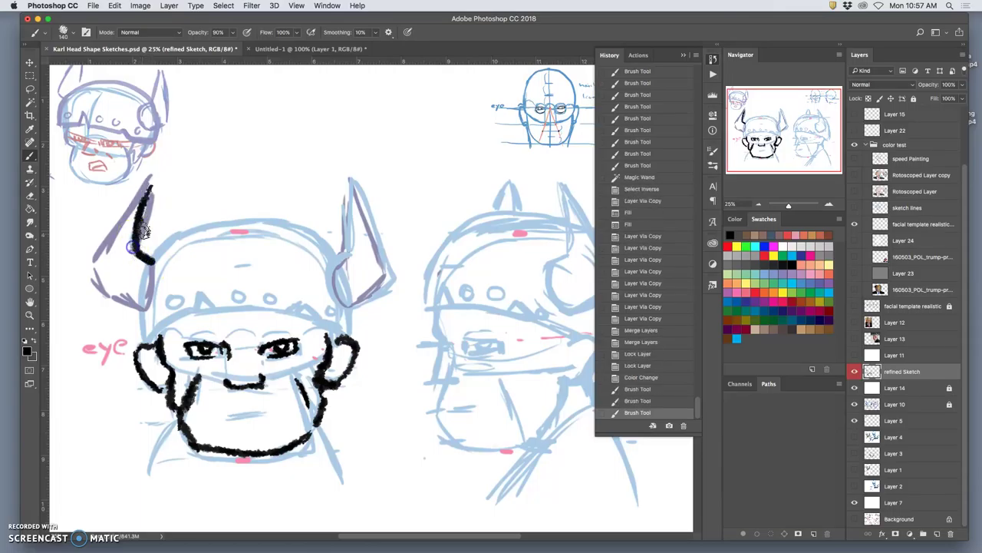
{"action": "mouse_move", "coordinate": [146, 186]}
{"action": "left_mouse_down"}
{"action": "mouse_move", "coordinate": [98, 254]}
{"action": "mouse_move", "coordinate": [105, 290]}
{"action": "mouse_move", "coordinate": [100, 265]}
{"action": "mouse_move", "coordinate": [130, 305]}
{"action": "left_mouse_up"}
{"action": "mouse_move", "coordinate": [338, 266]}
{"action": "left_mouse_down"}
{"action": "mouse_move", "coordinate": [350, 222]}
{"action": "mouse_move", "coordinate": [342, 188]}
{"action": "mouse_move", "coordinate": [387, 274]}
{"action": "mouse_move", "coordinate": [344, 302]}
{"action": "left_mouse_up"}
{"action": "left_click_drag", "start_coordinate": [336, 267], "coordinate": [351, 304]}
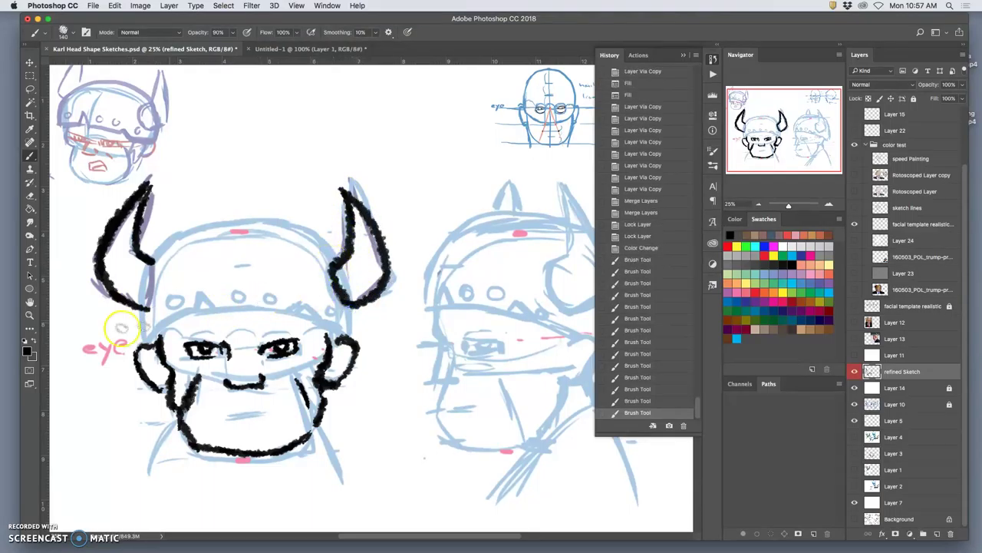
Ink the front-view helmet's lower rim with its two spikes, the domed top and the sides down to the ears
{"action": "mouse_move", "coordinate": [151, 262]}
{"action": "left_mouse_down"}
{"action": "mouse_move", "coordinate": [147, 313]}
{"action": "mouse_move", "coordinate": [151, 275]}
{"action": "mouse_move", "coordinate": [156, 318]}
{"action": "mouse_move", "coordinate": [152, 331]}
{"action": "mouse_move", "coordinate": [142, 310]}
{"action": "mouse_move", "coordinate": [148, 346]}
{"action": "mouse_move", "coordinate": [202, 308]}
{"action": "mouse_move", "coordinate": [201, 288]}
{"action": "mouse_move", "coordinate": [218, 310]}
{"action": "mouse_move", "coordinate": [286, 313]}
{"action": "left_mouse_up"}
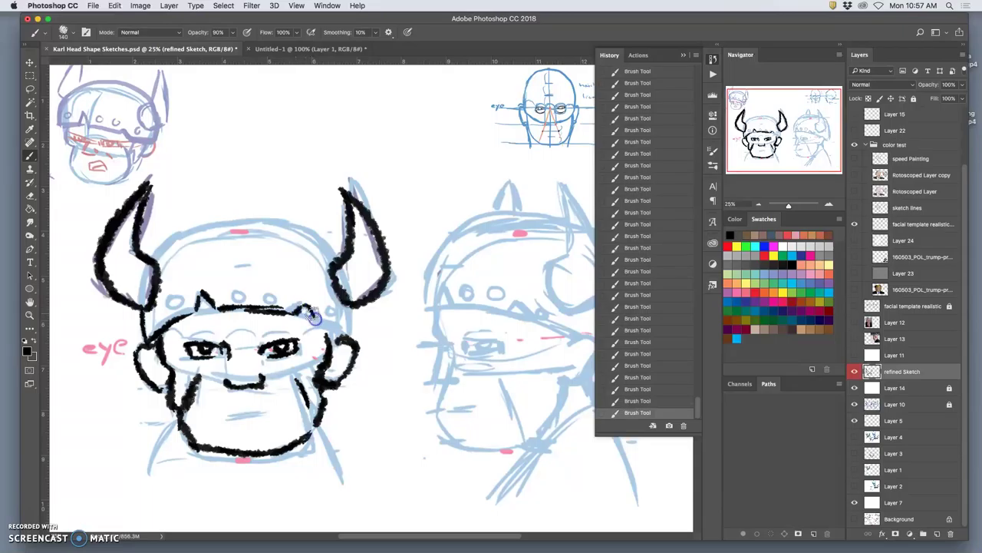
{"action": "left_click_drag", "start_coordinate": [348, 337], "coordinate": [352, 341]}
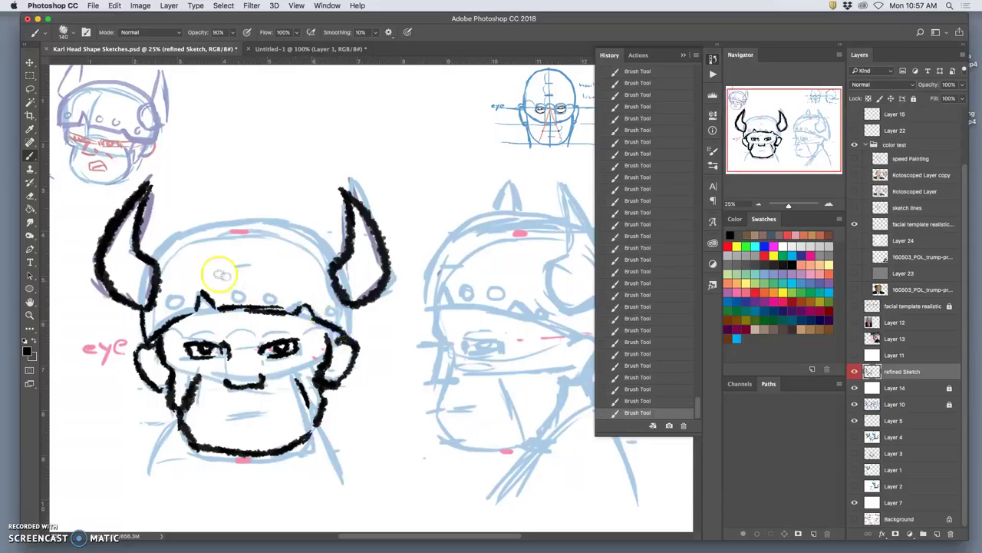
{"action": "mouse_move", "coordinate": [169, 239]}
{"action": "left_mouse_down"}
{"action": "mouse_move", "coordinate": [246, 217]}
{"action": "mouse_move", "coordinate": [206, 225]}
{"action": "mouse_move", "coordinate": [263, 218]}
{"action": "mouse_move", "coordinate": [247, 220]}
{"action": "mouse_move", "coordinate": [292, 227]}
{"action": "mouse_move", "coordinate": [278, 221]}
{"action": "mouse_move", "coordinate": [338, 261]}
{"action": "left_mouse_up"}
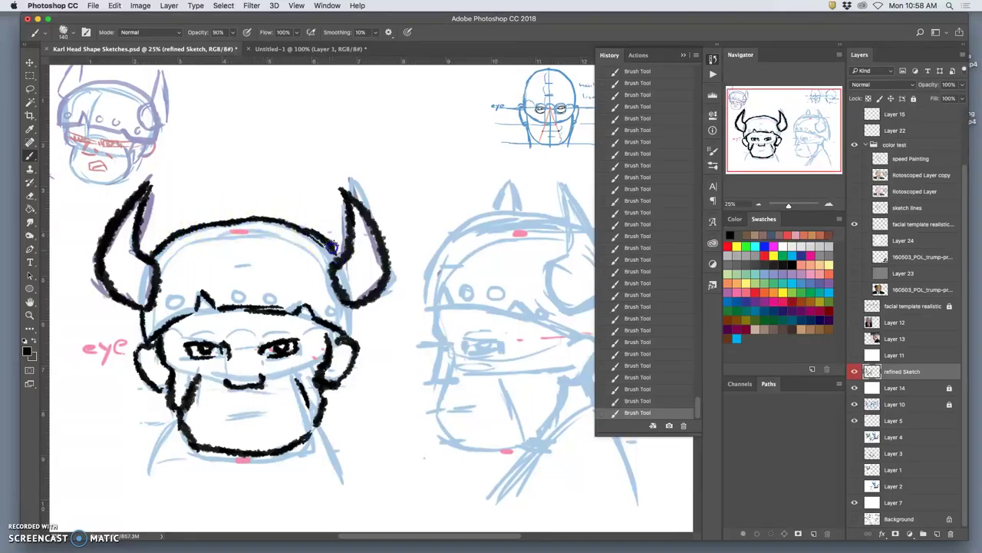
{"action": "left_click_drag", "start_coordinate": [349, 336], "coordinate": [343, 340]}
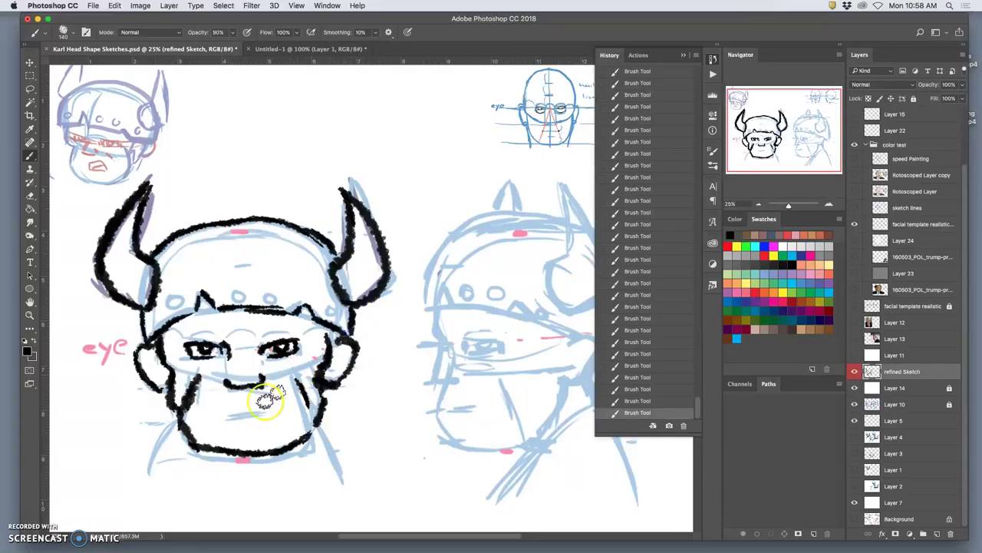
Ink the front-view face's slanted mouth line and both eyebrows beneath the helmet rim
{"action": "left_click_drag", "start_coordinate": [228, 418], "coordinate": [276, 411]}
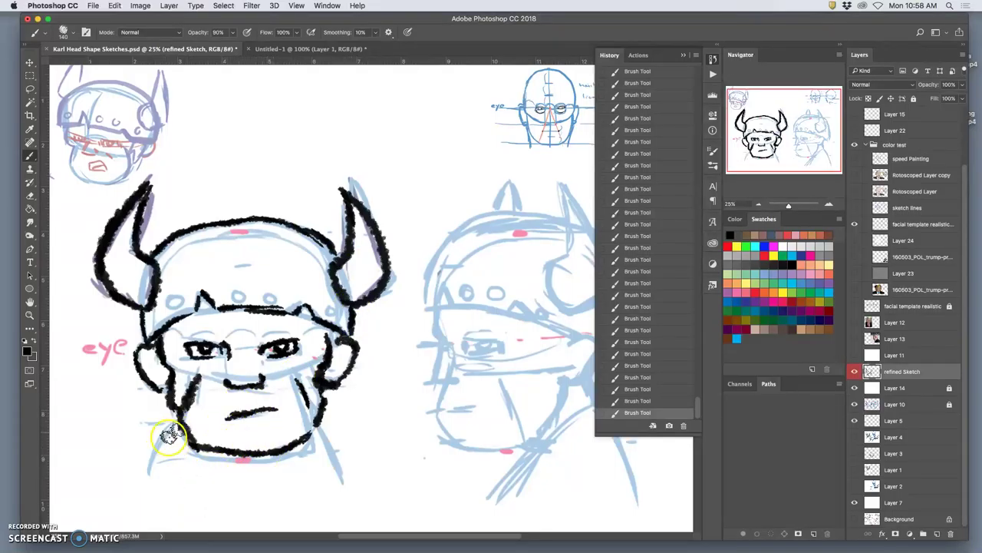
{"action": "left_click_drag", "start_coordinate": [173, 329], "coordinate": [186, 340]}
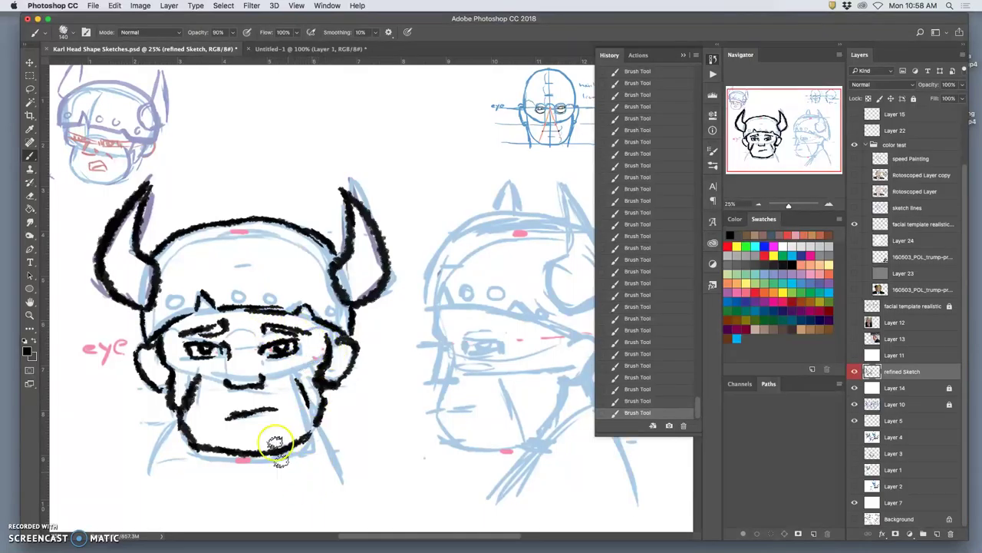
Ink the two slanted neck lines below the front-view jaw in black with the Brush
{"action": "left_click_drag", "start_coordinate": [240, 431], "coordinate": [266, 427]}
{"action": "left_click", "coordinate": [364, 461]}
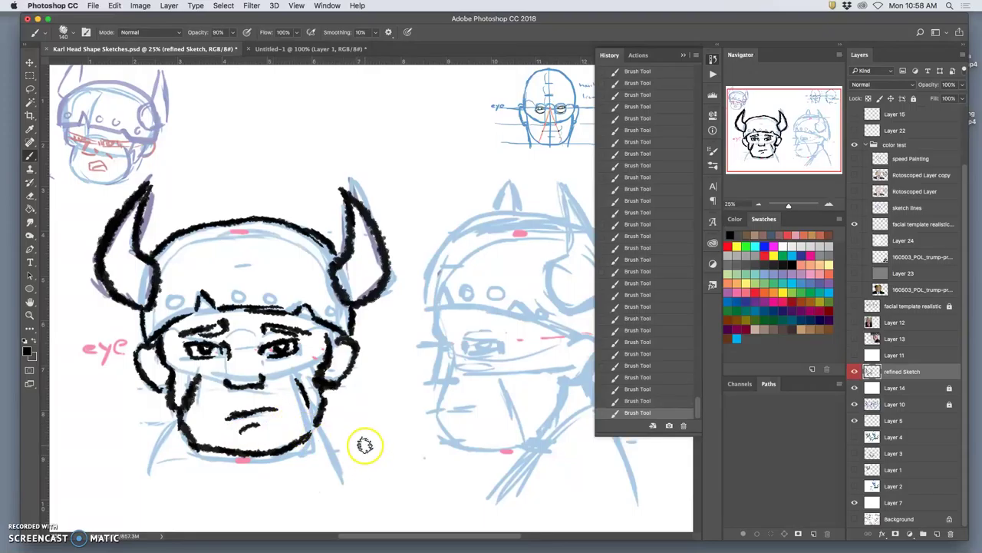
{"action": "mouse_move", "coordinate": [164, 445]}
{"action": "left_mouse_down"}
{"action": "mouse_move", "coordinate": [178, 420]}
{"action": "mouse_move", "coordinate": [163, 449]}
{"action": "left_mouse_up"}
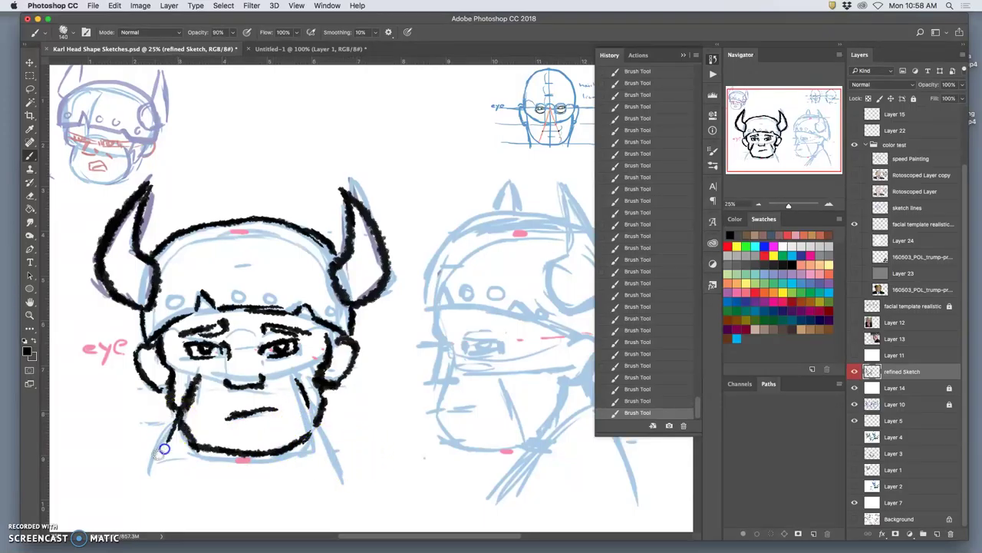
{"action": "mouse_move", "coordinate": [313, 407]}
{"action": "left_mouse_down"}
{"action": "mouse_move", "coordinate": [329, 427]}
{"action": "mouse_move", "coordinate": [318, 417]}
{"action": "mouse_move", "coordinate": [333, 467]}
{"action": "left_mouse_up"}
{"action": "left_click", "coordinate": [557, 313]}
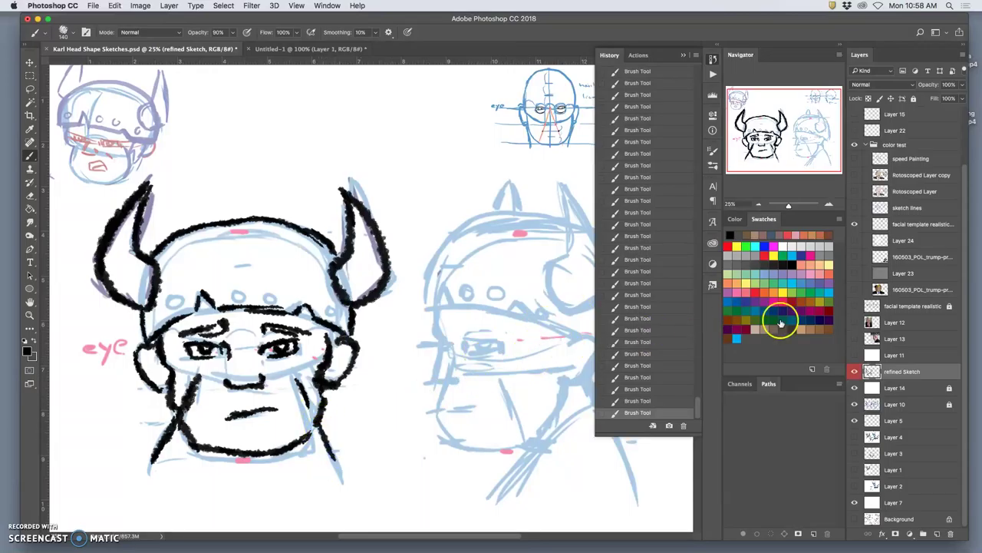
Ink the creases under both front-view eyes, checking the line art with Layer 10 temporarily hidden
{"action": "left_click", "coordinate": [855, 403]}
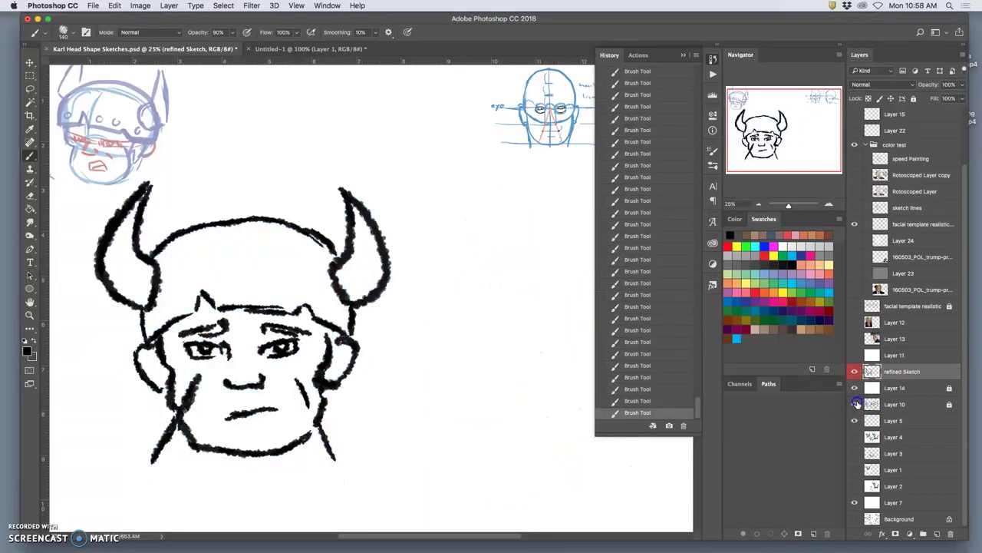
{"action": "left_click", "coordinate": [855, 404]}
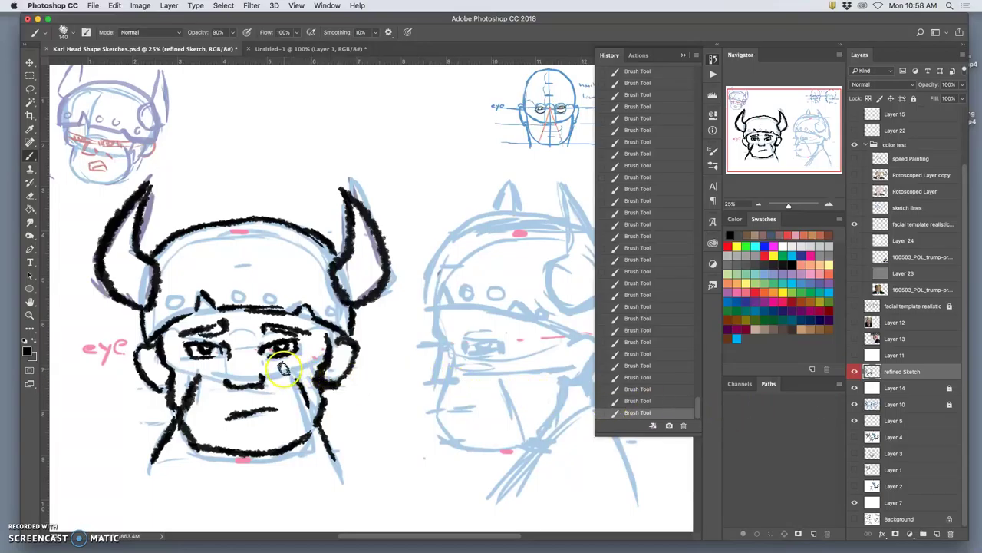
{"action": "left_click_drag", "start_coordinate": [183, 369], "coordinate": [218, 371]}
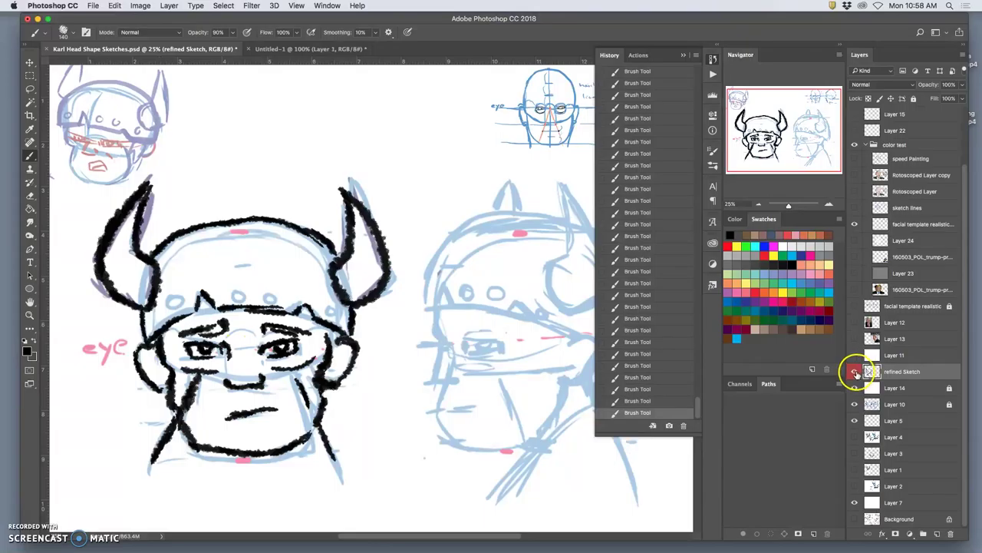
{"action": "left_click", "coordinate": [855, 404]}
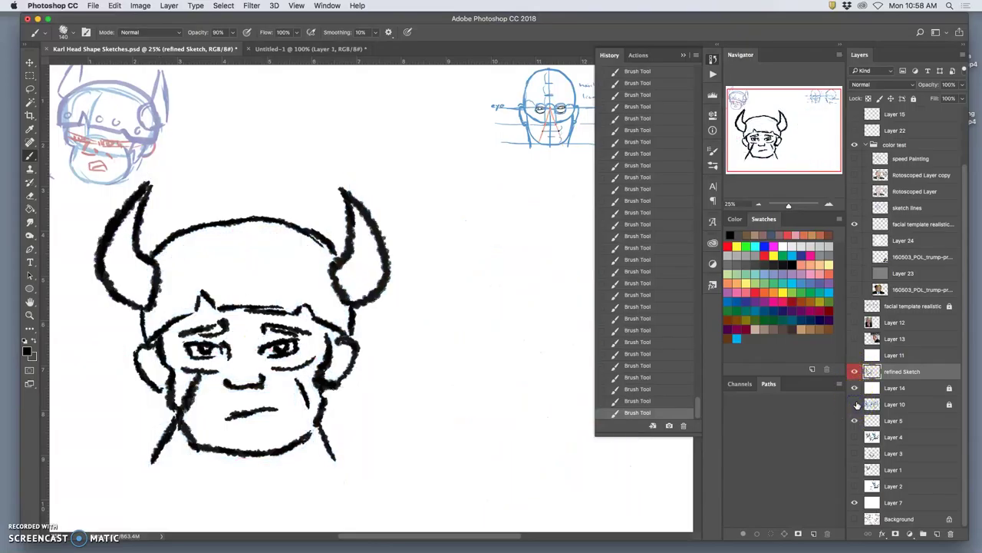
{"action": "left_click", "coordinate": [856, 404]}
Thin and shorten the front-view cheek creases with the Eraser
{"action": "left_click", "coordinate": [30, 195]}
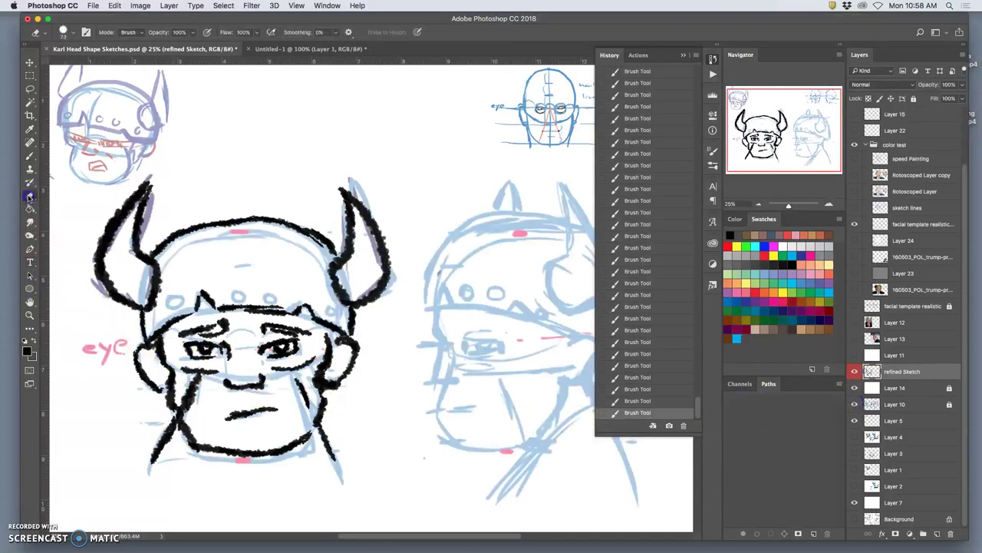
{"action": "left_click_drag", "start_coordinate": [223, 375], "coordinate": [196, 376]}
{"action": "left_click_drag", "start_coordinate": [190, 414], "coordinate": [191, 416]}
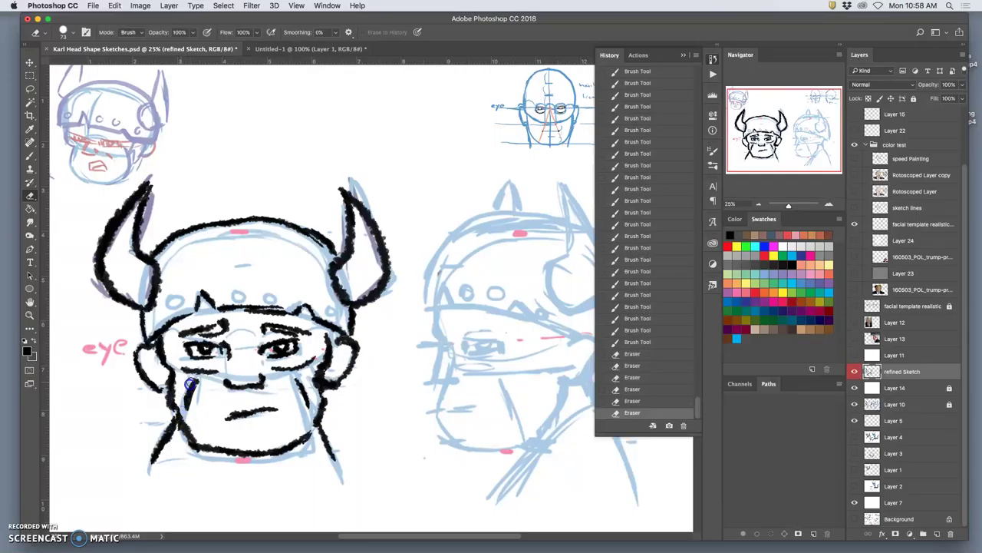
{"action": "left_click_drag", "start_coordinate": [218, 365], "coordinate": [221, 366]}
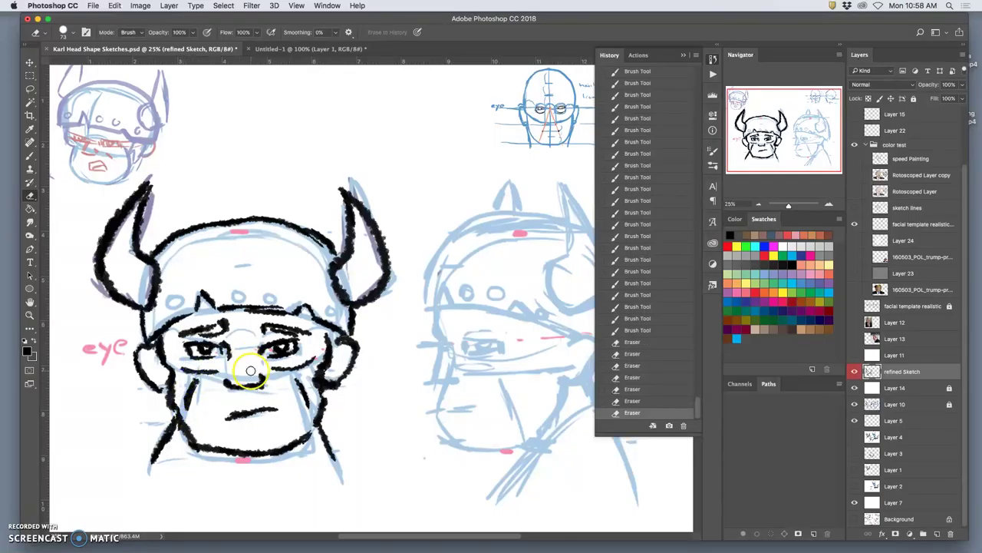
Ink the round rivets above the front-view helmet rim and a cross-hatched scuff on the dome, checking with Layer 10 temporarily hidden
{"action": "left_click", "coordinate": [30, 155]}
{"action": "left_click_drag", "start_coordinate": [175, 299], "coordinate": [177, 298]}
{"action": "left_click_drag", "start_coordinate": [267, 295], "coordinate": [269, 293]}
{"action": "left_click_drag", "start_coordinate": [335, 315], "coordinate": [332, 309]}
{"action": "mouse_move", "coordinate": [212, 234]}
{"action": "left_mouse_down"}
{"action": "mouse_move", "coordinate": [181, 274]}
{"action": "mouse_move", "coordinate": [184, 248]}
{"action": "mouse_move", "coordinate": [211, 268]}
{"action": "mouse_move", "coordinate": [191, 241]}
{"action": "mouse_move", "coordinate": [219, 251]}
{"action": "left_mouse_up"}
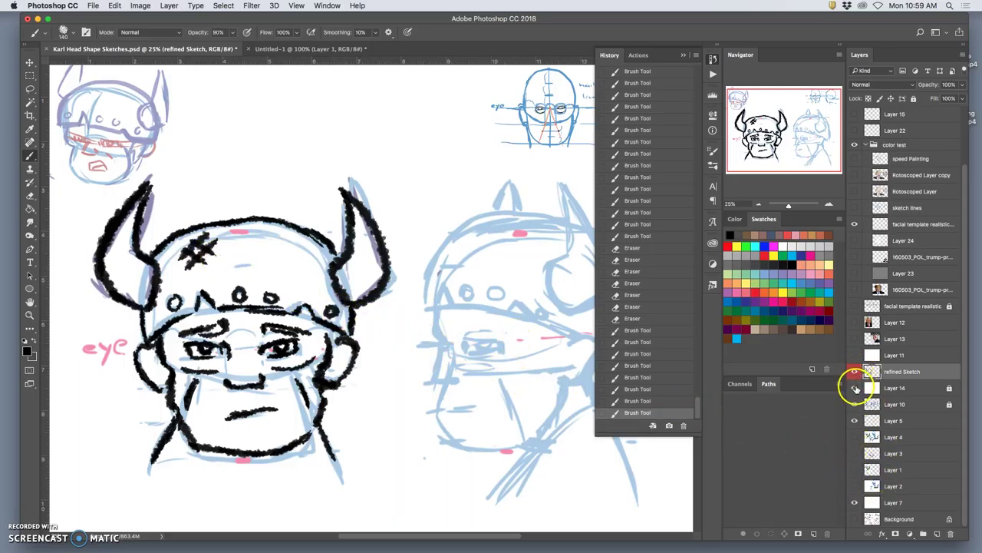
{"action": "left_click", "coordinate": [854, 404]}
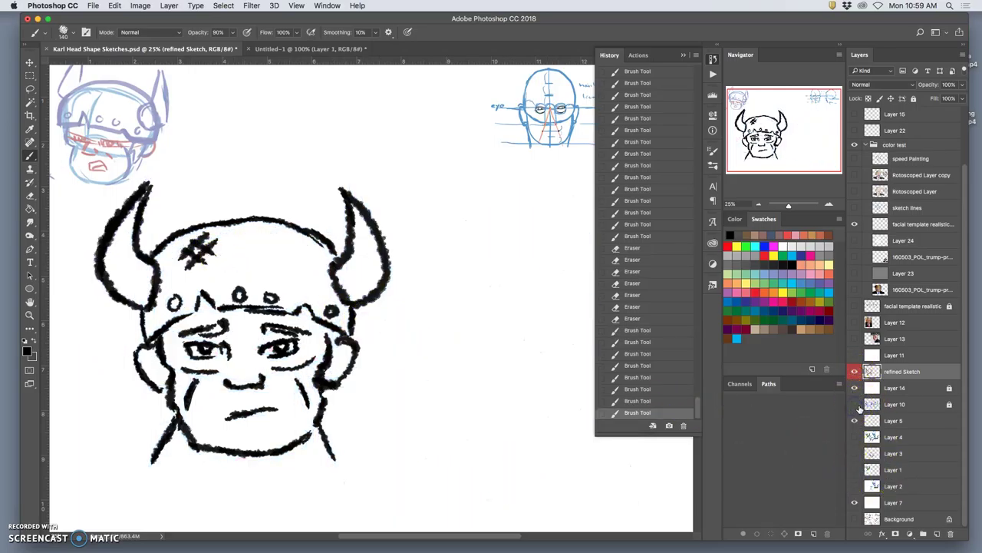
{"action": "left_click", "coordinate": [854, 404]}
Ink a short dent mark and a broken inner contour inside the front-view helmet dome, checking with Layer 10 temporarily hidden
{"action": "mouse_move", "coordinate": [252, 274]}
{"action": "left_mouse_down"}
{"action": "mouse_move", "coordinate": [241, 261]}
{"action": "mouse_move", "coordinate": [258, 264]}
{"action": "mouse_move", "coordinate": [235, 261]}
{"action": "mouse_move", "coordinate": [255, 264]}
{"action": "left_mouse_up"}
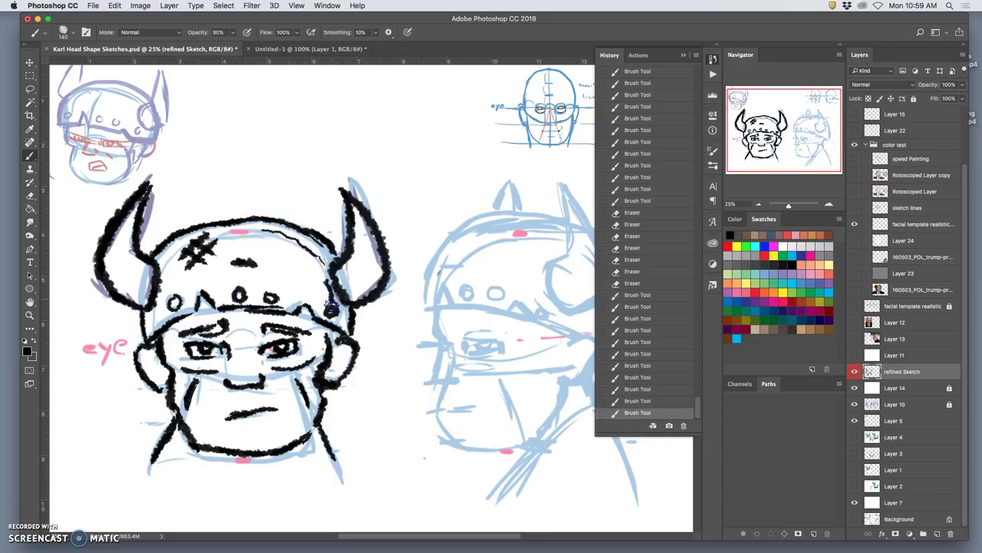
{"action": "left_click_drag", "start_coordinate": [332, 294], "coordinate": [333, 304]}
{"action": "left_click_drag", "start_coordinate": [243, 230], "coordinate": [232, 231]}
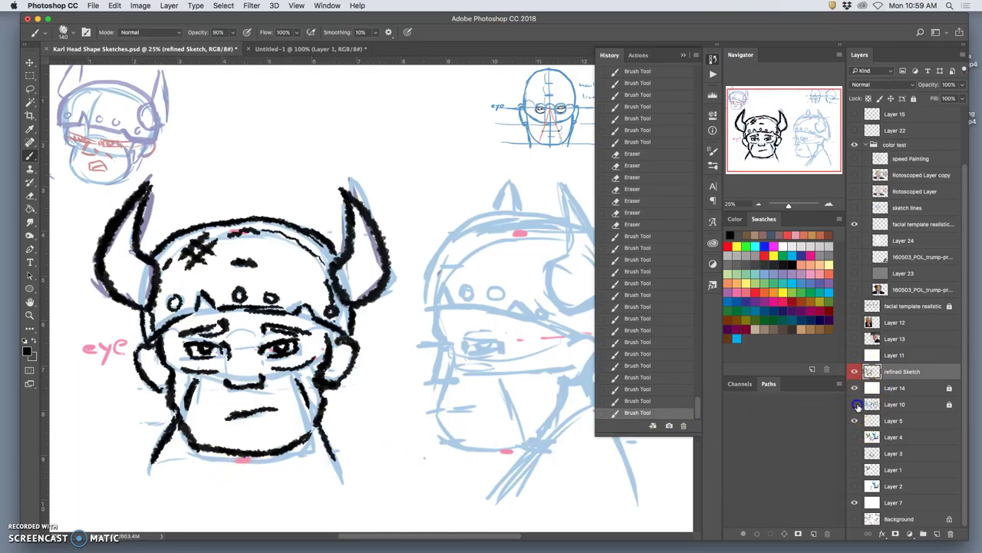
{"action": "left_click", "coordinate": [855, 404]}
{"action": "left_click", "coordinate": [855, 404]}
{"action": "left_click_drag", "start_coordinate": [349, 195], "coordinate": [370, 218]}
Collapse the History panel and ink the three-quarter-view head's eye, under-eye line and cheek crease, trimming the crease with the Eraser
{"action": "left_click", "coordinate": [683, 55]}
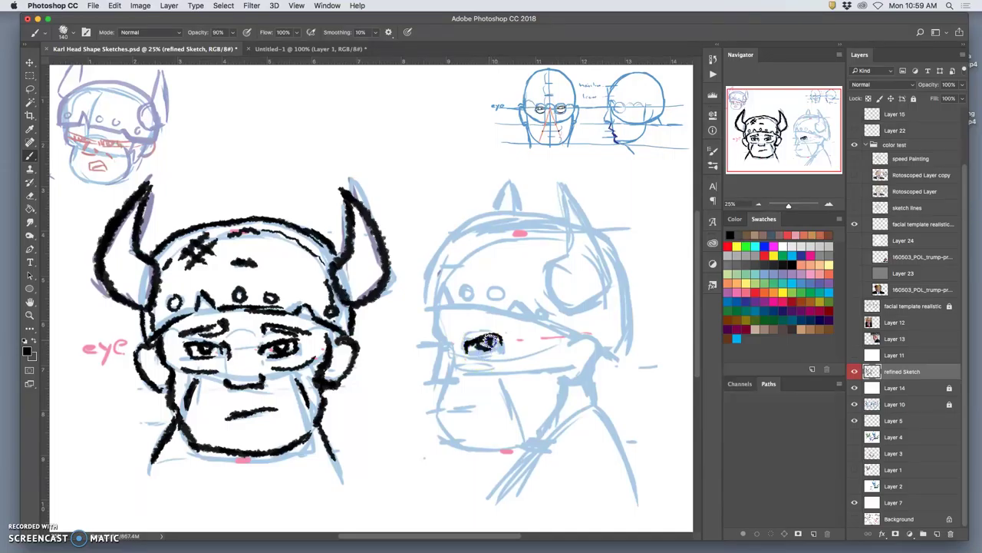
{"action": "left_click_drag", "start_coordinate": [482, 361], "coordinate": [475, 350]}
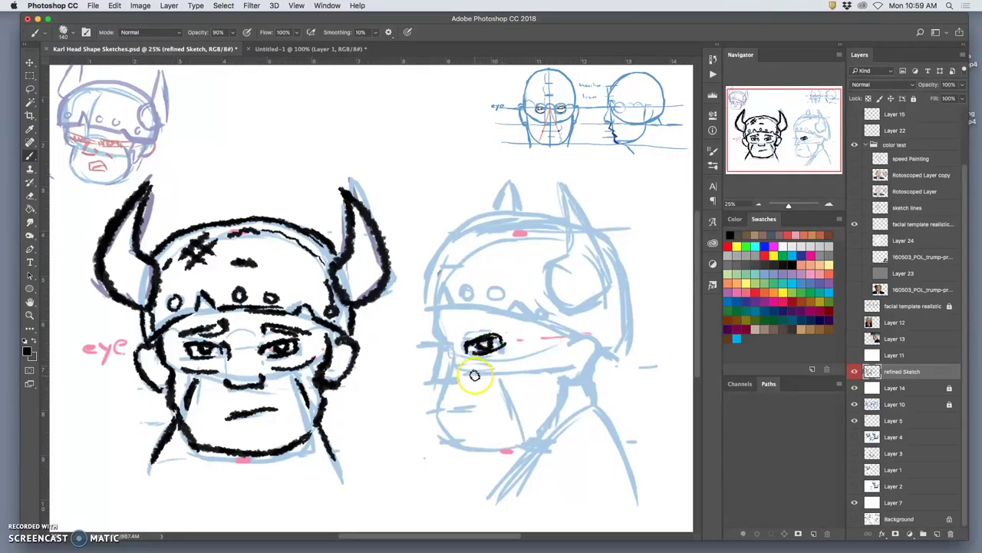
{"action": "left_click_drag", "start_coordinate": [514, 369], "coordinate": [526, 358]}
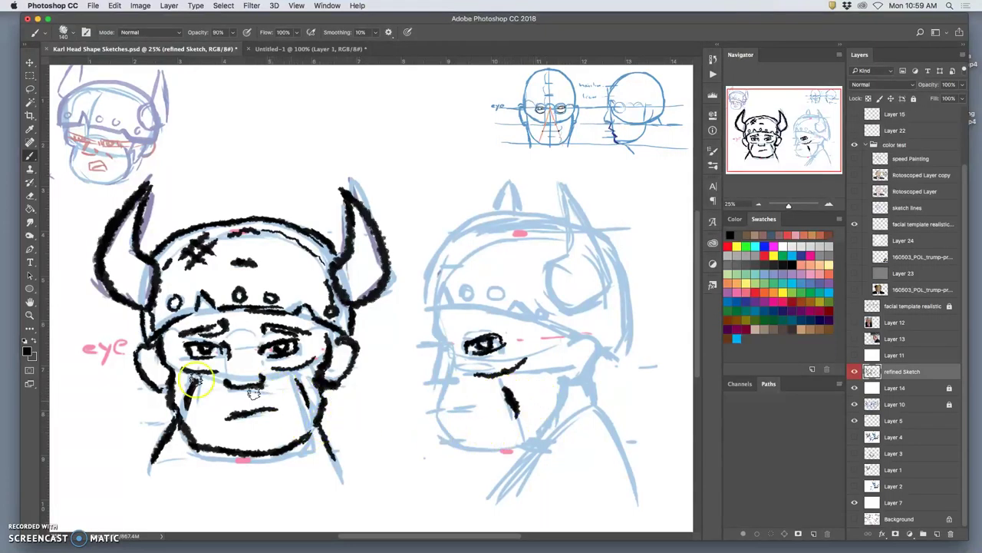
{"action": "left_click", "coordinate": [30, 195]}
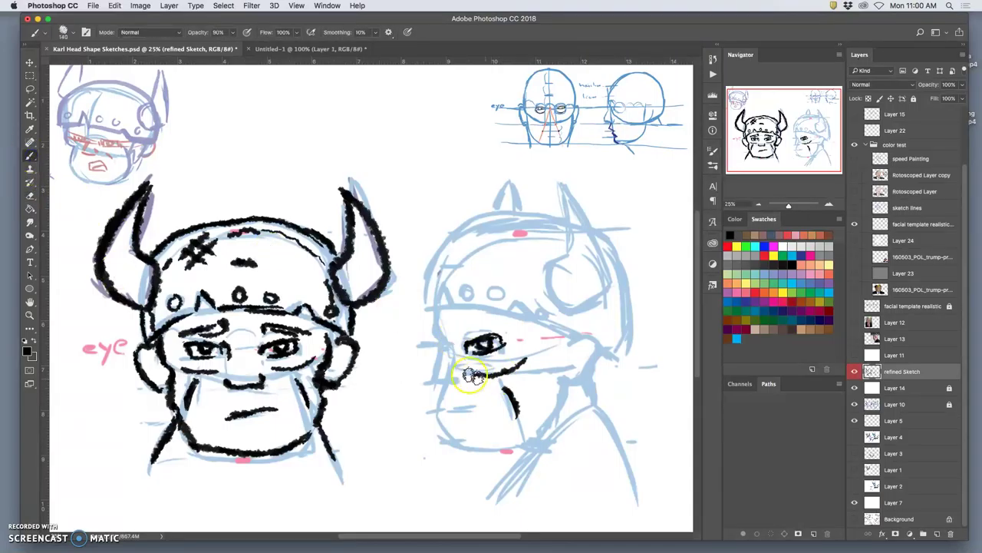
Ink the three-quarter-view nose and short mouth line, cleaning up the strokes with the Eraser
{"action": "left_click_drag", "start_coordinate": [444, 342], "coordinate": [433, 367]}
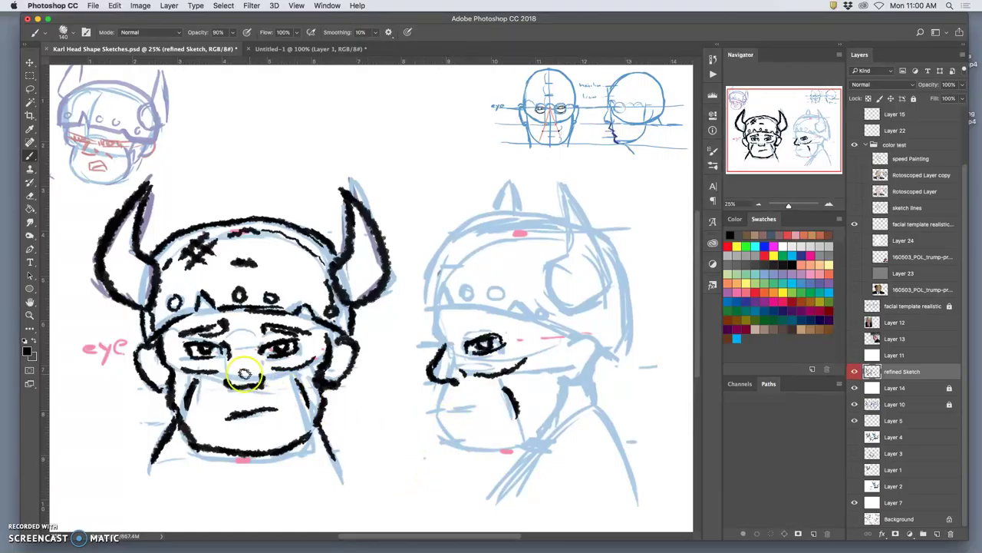
{"action": "left_click", "coordinate": [30, 195]}
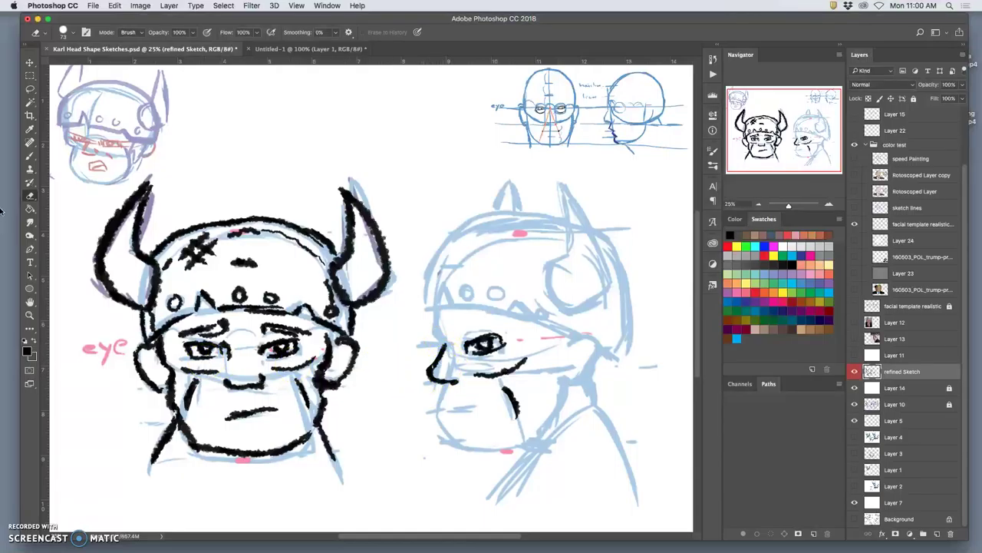
{"action": "left_click", "coordinate": [31, 156]}
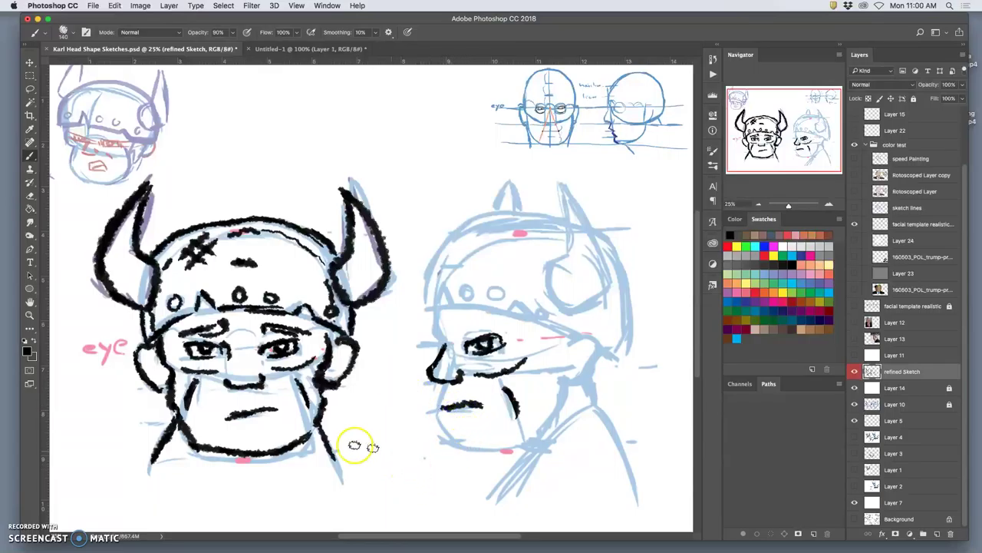
{"action": "left_click", "coordinate": [30, 196]}
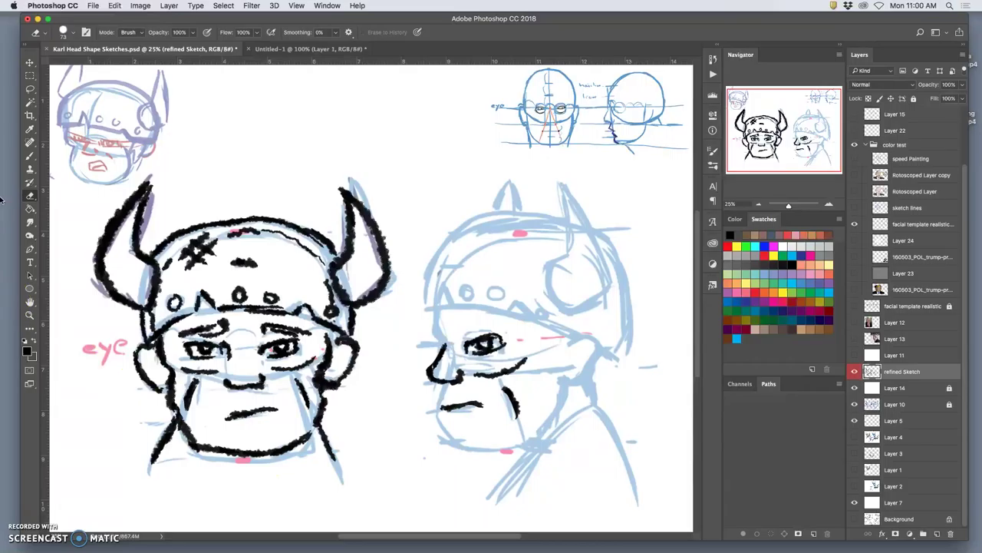
Ink the three-quarter-view face outline from the upper lip around the chin and jaw, plus the ear and sideburn line
{"action": "left_click", "coordinate": [30, 158]}
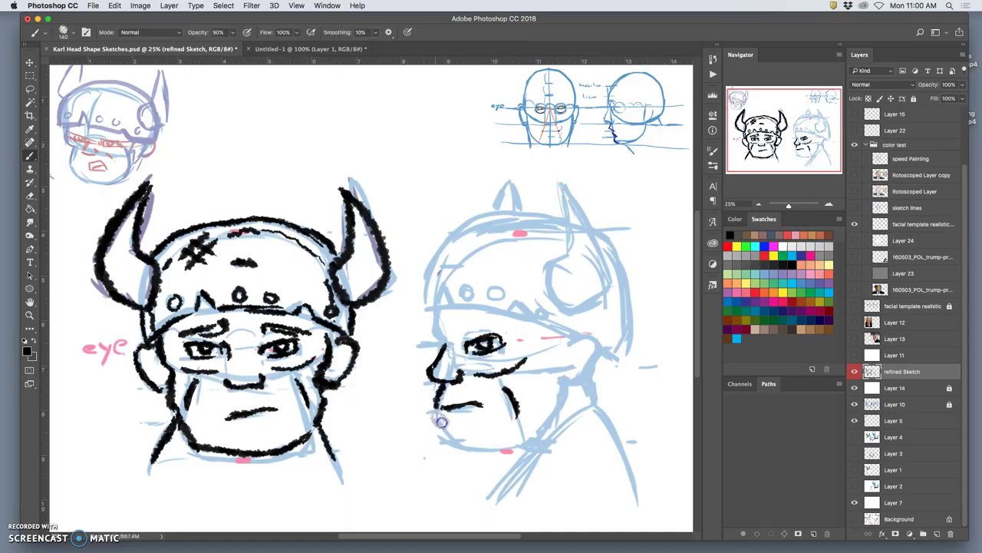
{"action": "mouse_move", "coordinate": [439, 414]}
{"action": "left_mouse_down"}
{"action": "mouse_move", "coordinate": [460, 443]}
{"action": "mouse_move", "coordinate": [498, 444]}
{"action": "mouse_move", "coordinate": [538, 431]}
{"action": "mouse_move", "coordinate": [553, 413]}
{"action": "left_mouse_up"}
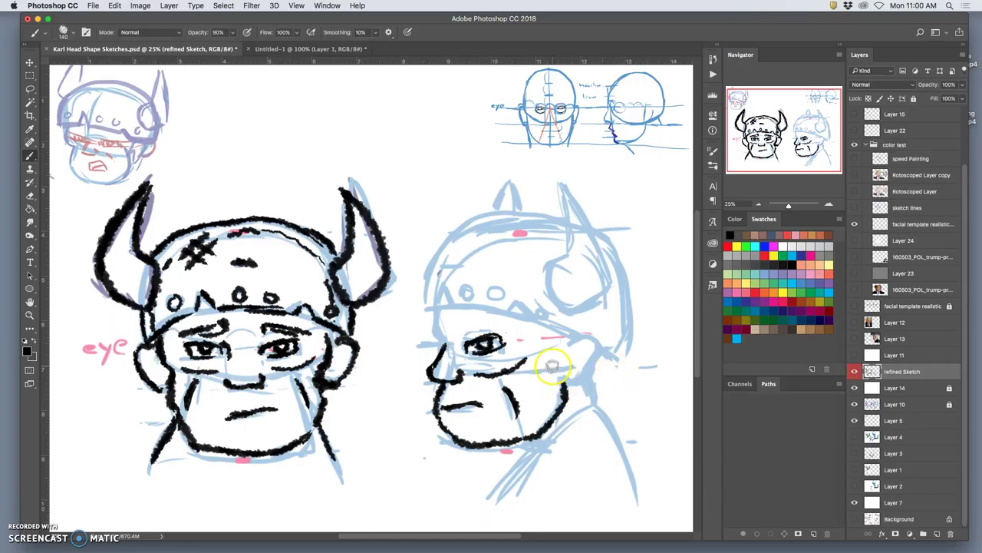
{"action": "mouse_move", "coordinate": [556, 377]}
{"action": "left_mouse_down"}
{"action": "mouse_move", "coordinate": [566, 345]}
{"action": "mouse_move", "coordinate": [549, 382]}
{"action": "mouse_move", "coordinate": [565, 382]}
{"action": "mouse_move", "coordinate": [581, 330]}
{"action": "mouse_move", "coordinate": [574, 336]}
{"action": "left_mouse_up"}
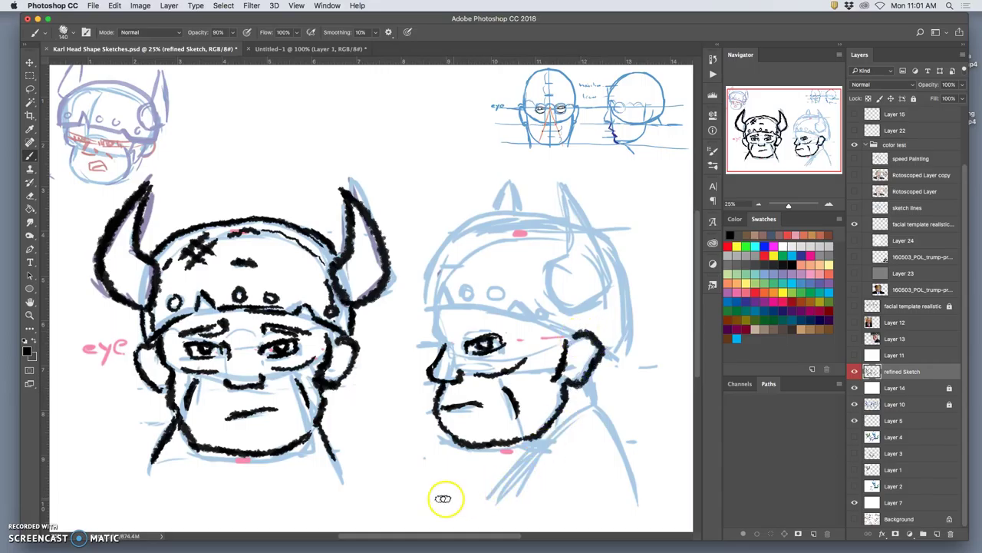
{"action": "left_click_drag", "start_coordinate": [566, 355], "coordinate": [560, 371]}
{"action": "key", "text": "ctrl+z"}
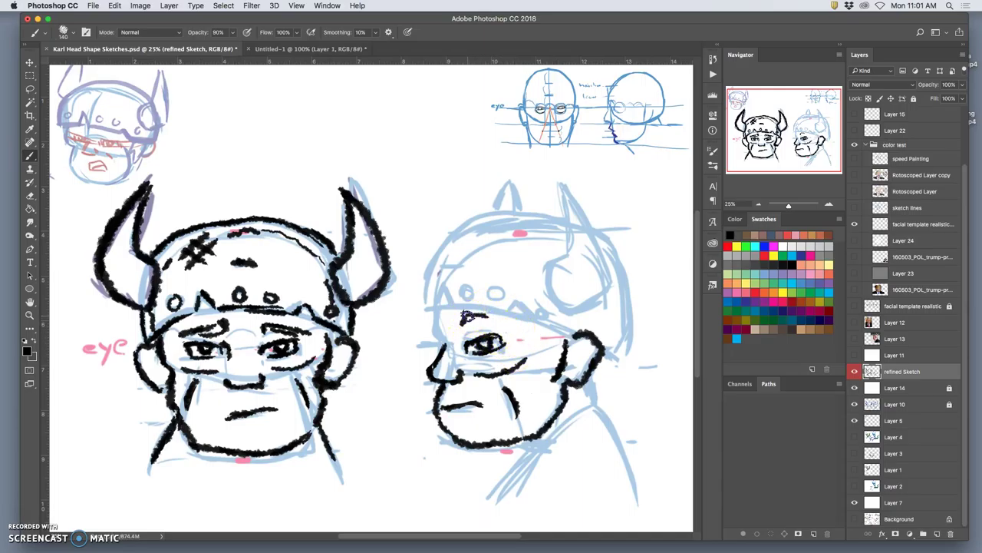
Ink the thick eyebrow above the three-quarter-view eye and refine its shape with the Eraser and Brush
{"action": "left_click_drag", "start_coordinate": [461, 318], "coordinate": [511, 333]}
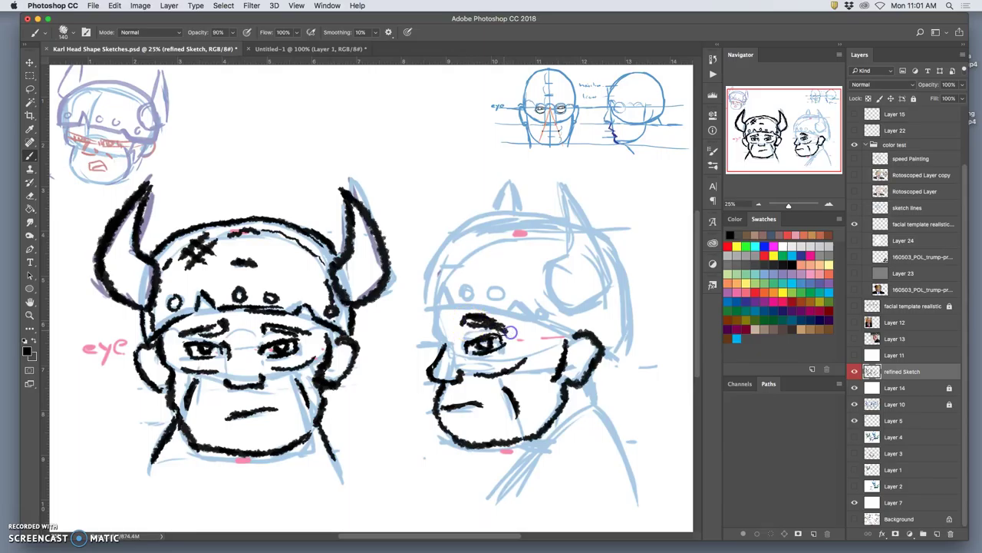
{"action": "left_click", "coordinate": [31, 195]}
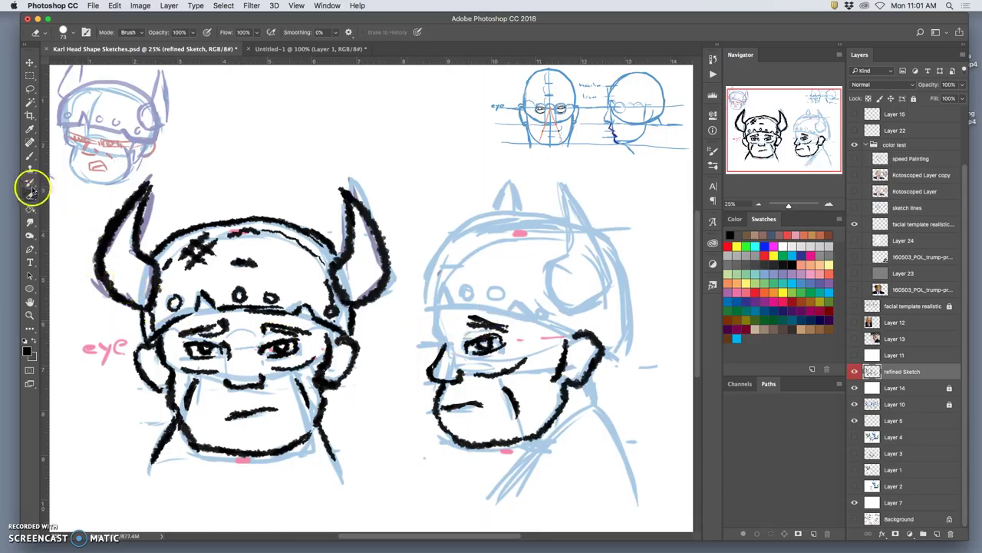
{"action": "left_click", "coordinate": [30, 158]}
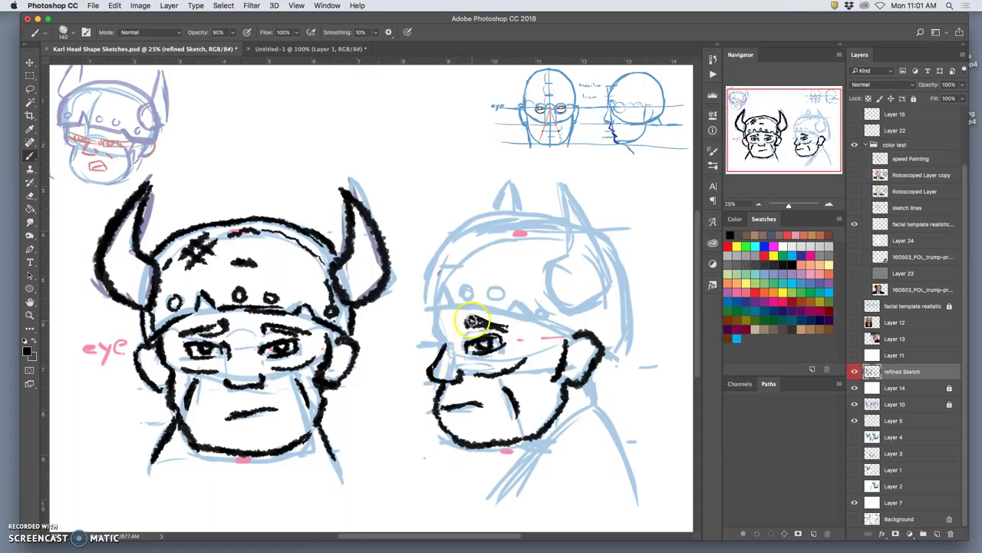
{"action": "left_click_drag", "start_coordinate": [466, 329], "coordinate": [487, 330]}
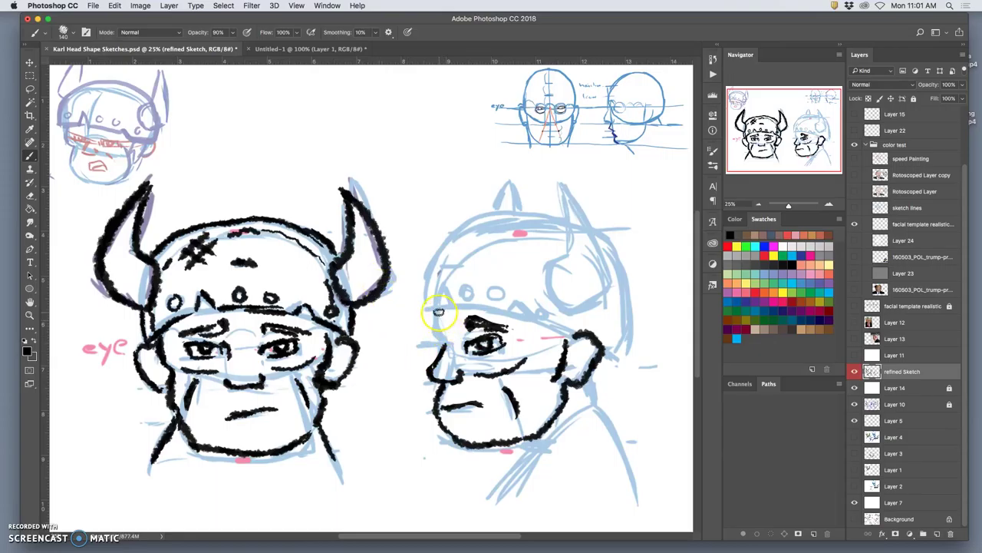
Ink the three-quarter-view brow, front helmet rim and the dome outline over the top and down the back
{"action": "mouse_move", "coordinate": [439, 310]}
{"action": "left_mouse_down"}
{"action": "mouse_move", "coordinate": [443, 335]}
{"action": "mouse_move", "coordinate": [452, 307]}
{"action": "mouse_move", "coordinate": [469, 304]}
{"action": "mouse_move", "coordinate": [421, 302]}
{"action": "mouse_move", "coordinate": [466, 317]}
{"action": "mouse_move", "coordinate": [452, 320]}
{"action": "mouse_move", "coordinate": [431, 314]}
{"action": "mouse_move", "coordinate": [446, 307]}
{"action": "mouse_move", "coordinate": [423, 313]}
{"action": "mouse_move", "coordinate": [452, 307]}
{"action": "left_mouse_up"}
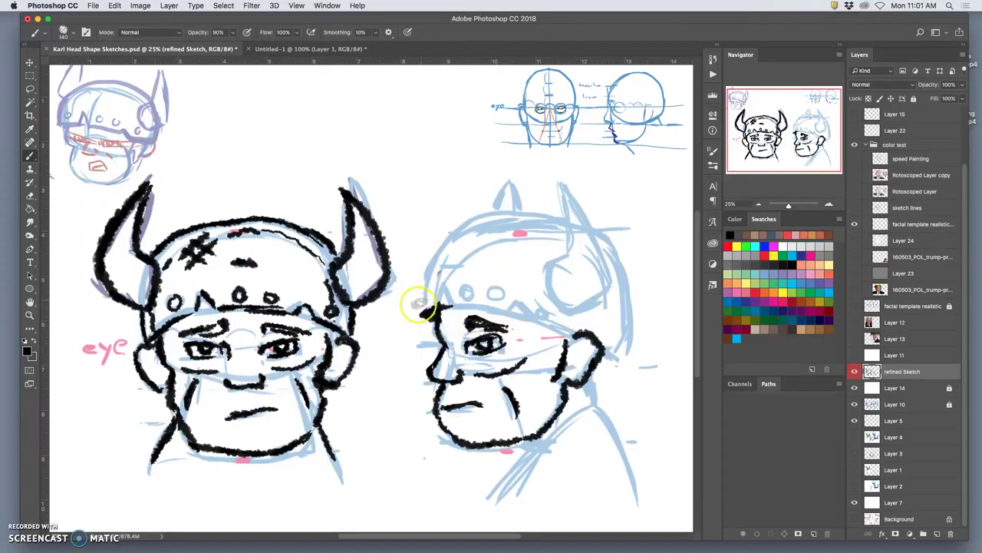
{"action": "left_click_drag", "start_coordinate": [423, 310], "coordinate": [425, 281]}
{"action": "mouse_move", "coordinate": [419, 315]}
{"action": "left_mouse_down"}
{"action": "mouse_move", "coordinate": [434, 252]}
{"action": "mouse_move", "coordinate": [428, 273]}
{"action": "mouse_move", "coordinate": [456, 221]}
{"action": "mouse_move", "coordinate": [452, 235]}
{"action": "mouse_move", "coordinate": [479, 219]}
{"action": "mouse_move", "coordinate": [465, 222]}
{"action": "mouse_move", "coordinate": [545, 210]}
{"action": "left_mouse_up"}
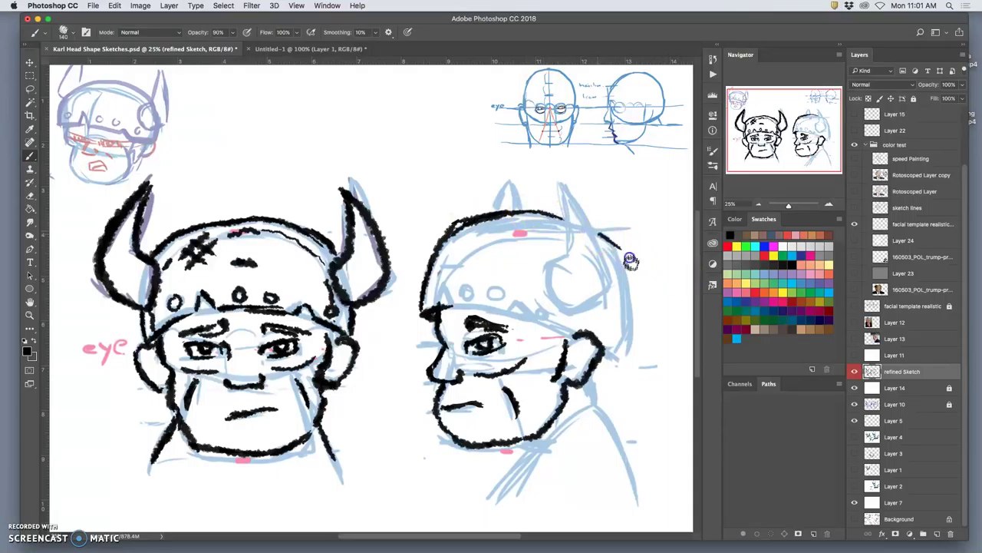
{"action": "mouse_move", "coordinate": [604, 242]}
{"action": "left_mouse_down"}
{"action": "mouse_move", "coordinate": [623, 260]}
{"action": "mouse_move", "coordinate": [628, 292]}
{"action": "mouse_move", "coordinate": [619, 359]}
{"action": "left_mouse_up"}
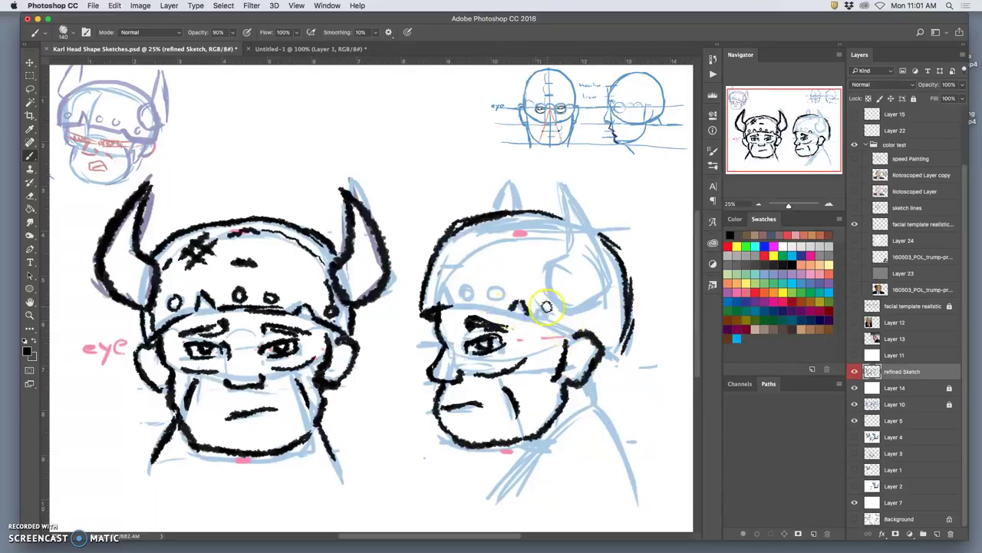
Ink the round rivets and small pointed spikes along the front rim of the three-quarter-view helmet
{"action": "left_click_drag", "start_coordinate": [552, 311], "coordinate": [543, 305]}
{"action": "mouse_move", "coordinate": [497, 285]}
{"action": "left_mouse_down"}
{"action": "mouse_move", "coordinate": [498, 296]}
{"action": "mouse_move", "coordinate": [464, 290]}
{"action": "mouse_move", "coordinate": [436, 310]}
{"action": "mouse_move", "coordinate": [449, 285]}
{"action": "mouse_move", "coordinate": [442, 298]}
{"action": "mouse_move", "coordinate": [470, 318]}
{"action": "mouse_move", "coordinate": [489, 308]}
{"action": "left_mouse_up"}
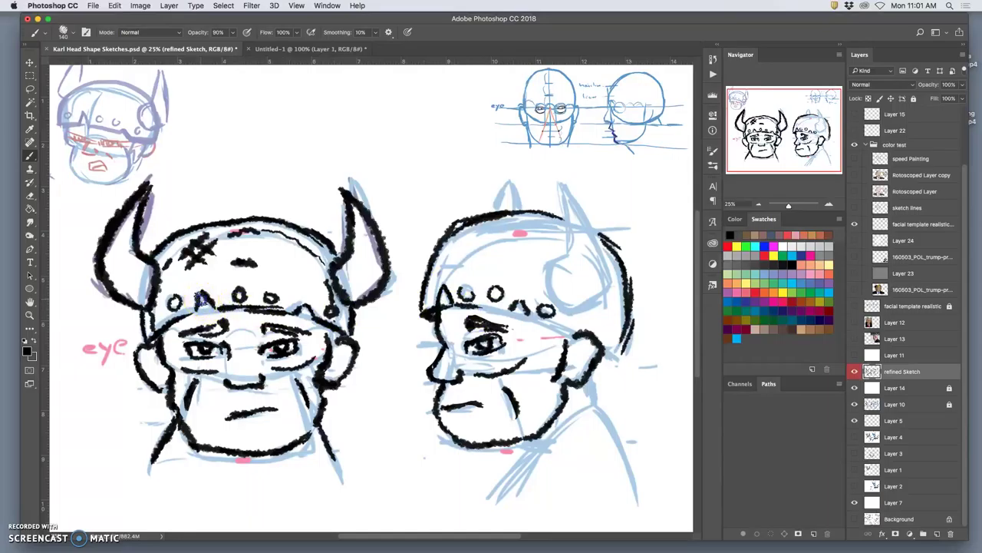
{"action": "left_click_drag", "start_coordinate": [445, 290], "coordinate": [455, 295]}
Touch up the rim line and spikes on the three-quarter-view helmet, erasing the line beneath the middle spike
{"action": "left_click", "coordinate": [30, 195]}
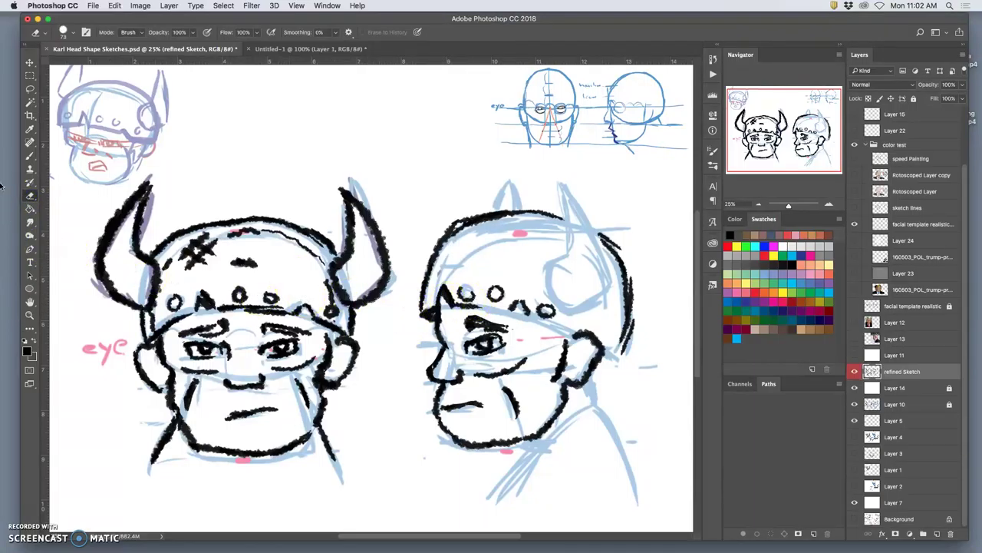
{"action": "left_click", "coordinate": [30, 156]}
{"action": "left_click_drag", "start_coordinate": [476, 307], "coordinate": [475, 308]}
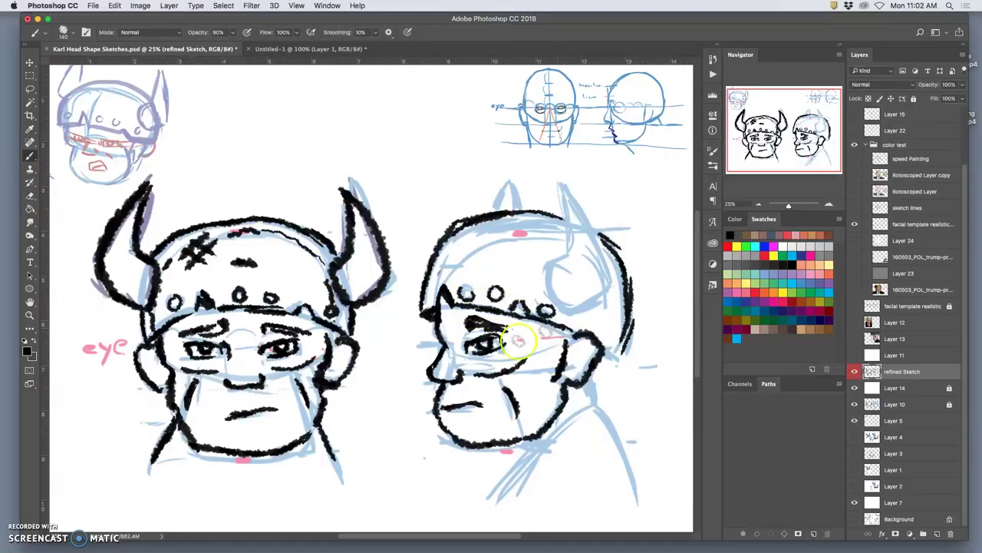
{"action": "left_click", "coordinate": [30, 195]}
{"action": "left_click_drag", "start_coordinate": [527, 315], "coordinate": [515, 313]}
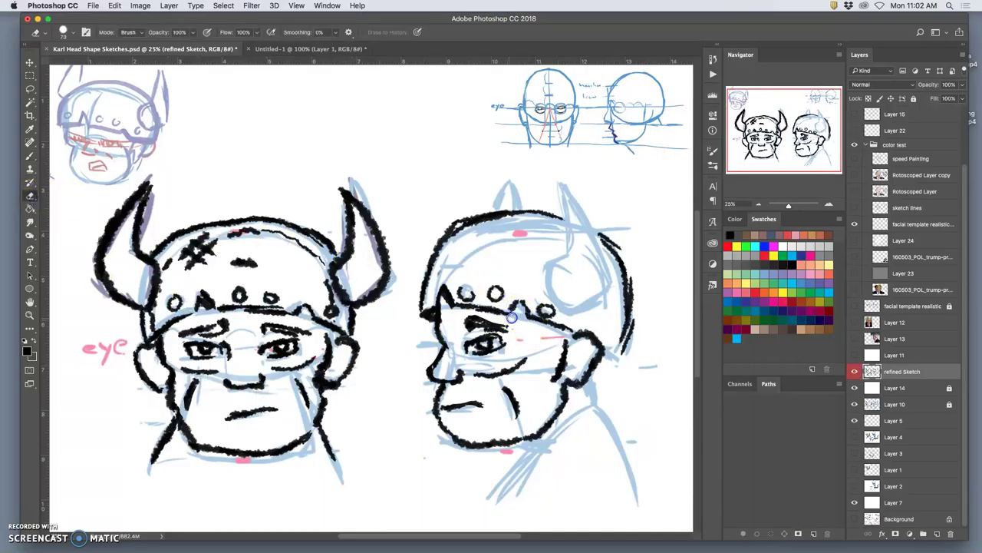
{"action": "left_click", "coordinate": [33, 192]}
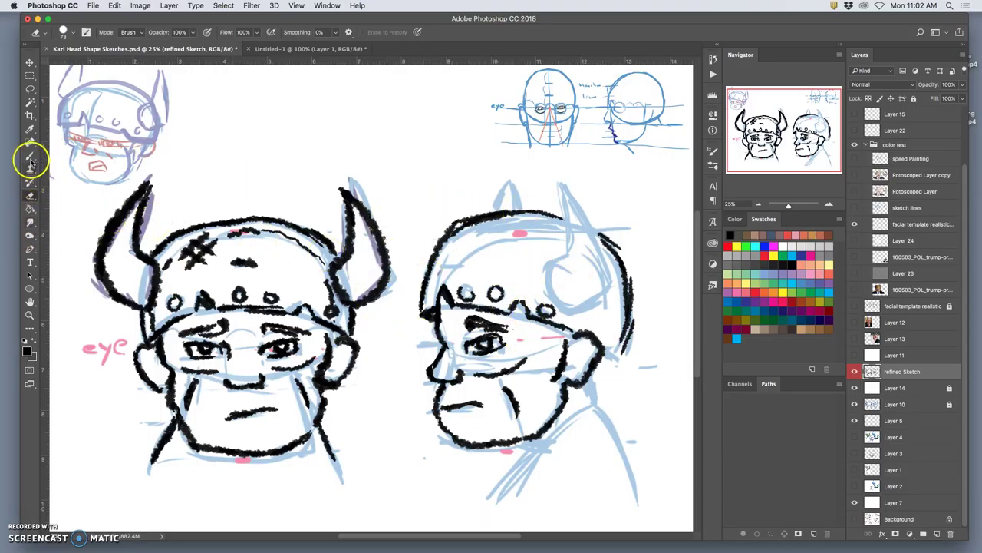
Ink the three-quarter-view helmet's back edge, the large near horn, the far horn tip and the small dome and rivet details
{"action": "left_click", "coordinate": [31, 158]}
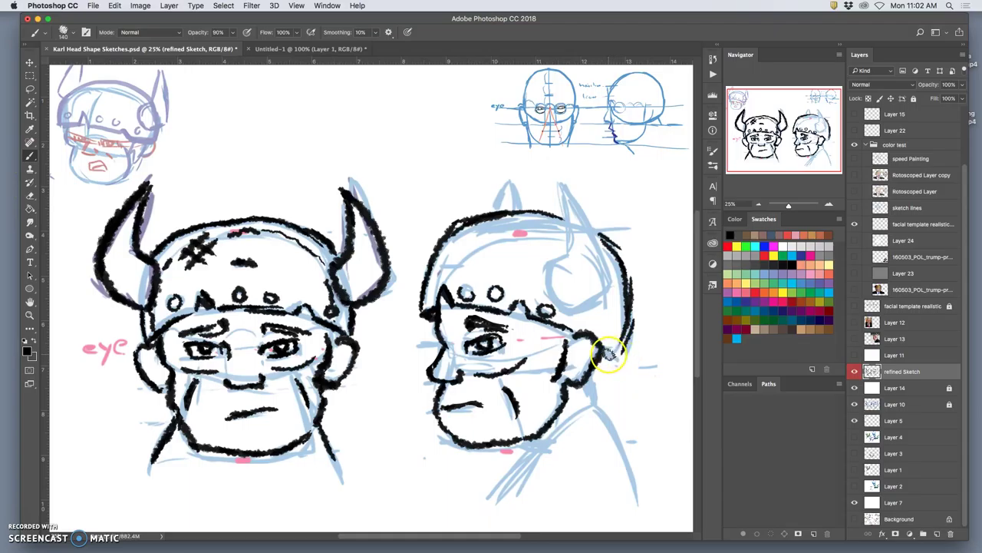
{"action": "left_click_drag", "start_coordinate": [620, 351], "coordinate": [635, 299]}
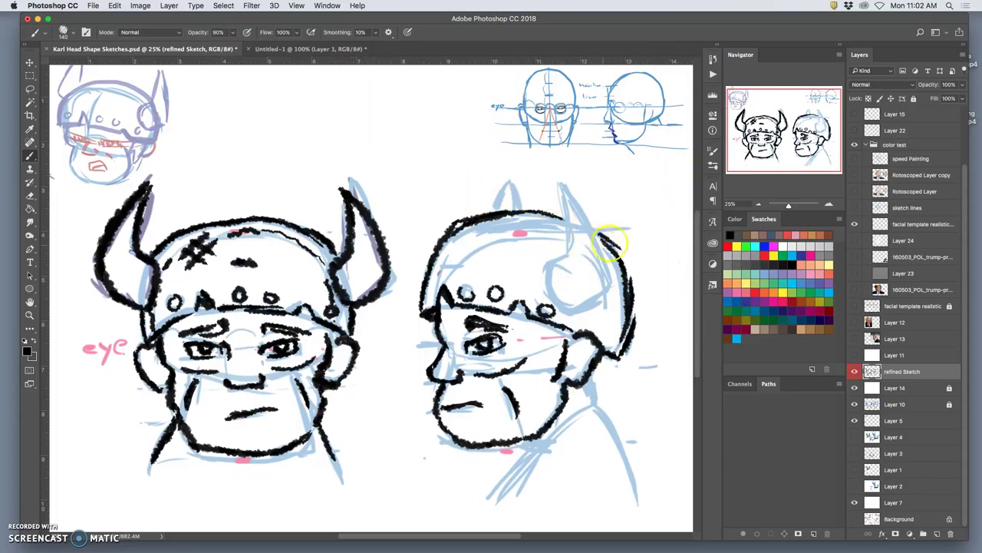
{"action": "mouse_move", "coordinate": [565, 188]}
{"action": "left_mouse_down"}
{"action": "mouse_move", "coordinate": [571, 254]}
{"action": "mouse_move", "coordinate": [574, 245]}
{"action": "mouse_move", "coordinate": [549, 280]}
{"action": "mouse_move", "coordinate": [566, 308]}
{"action": "mouse_move", "coordinate": [585, 311]}
{"action": "mouse_move", "coordinate": [569, 300]}
{"action": "mouse_move", "coordinate": [577, 308]}
{"action": "mouse_move", "coordinate": [599, 297]}
{"action": "mouse_move", "coordinate": [577, 311]}
{"action": "mouse_move", "coordinate": [614, 288]}
{"action": "mouse_move", "coordinate": [588, 308]}
{"action": "mouse_move", "coordinate": [616, 277]}
{"action": "mouse_move", "coordinate": [600, 234]}
{"action": "left_mouse_up"}
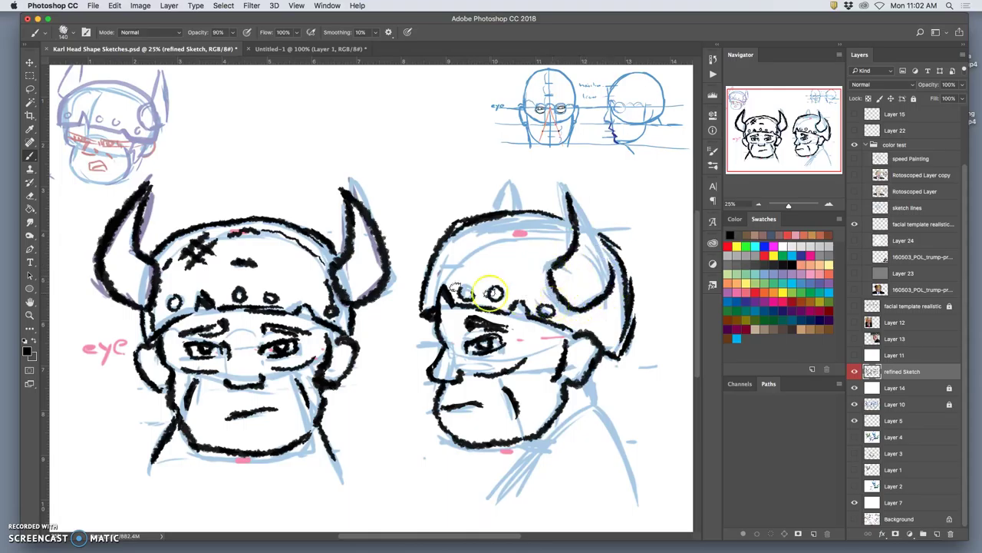
{"action": "mouse_move", "coordinate": [355, 306]}
{"action": "left_mouse_down"}
{"action": "mouse_move", "coordinate": [334, 269]}
{"action": "mouse_move", "coordinate": [354, 307]}
{"action": "mouse_move", "coordinate": [332, 274]}
{"action": "mouse_move", "coordinate": [347, 296]}
{"action": "mouse_move", "coordinate": [381, 295]}
{"action": "mouse_move", "coordinate": [352, 281]}
{"action": "mouse_move", "coordinate": [346, 261]}
{"action": "mouse_move", "coordinate": [333, 269]}
{"action": "mouse_move", "coordinate": [362, 305]}
{"action": "mouse_move", "coordinate": [361, 274]}
{"action": "left_mouse_up"}
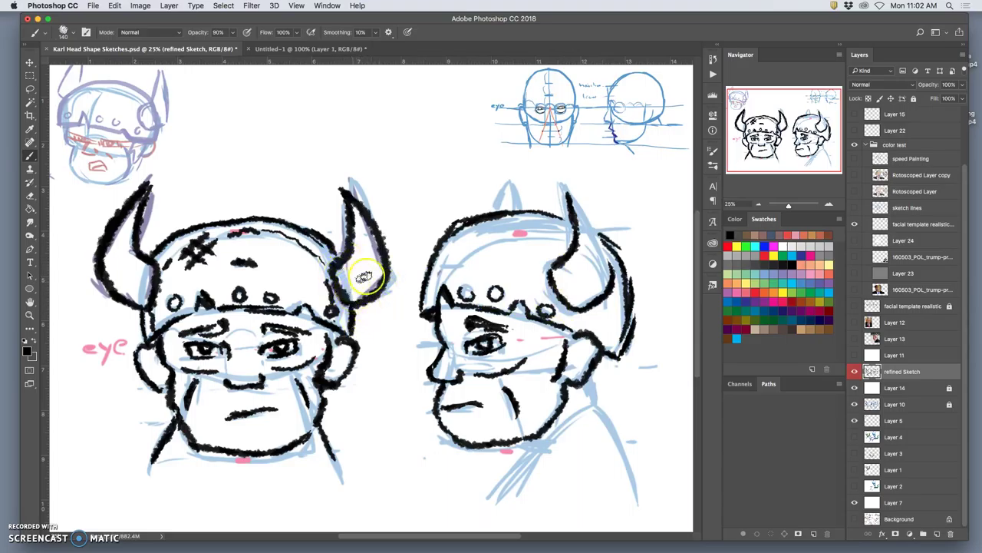
{"action": "mouse_move", "coordinate": [578, 201]}
{"action": "left_mouse_down"}
{"action": "mouse_move", "coordinate": [567, 184]}
{"action": "mouse_move", "coordinate": [606, 244]}
{"action": "mouse_move", "coordinate": [583, 204]}
{"action": "mouse_move", "coordinate": [593, 215]}
{"action": "mouse_move", "coordinate": [614, 274]}
{"action": "mouse_move", "coordinate": [598, 302]}
{"action": "left_mouse_up"}
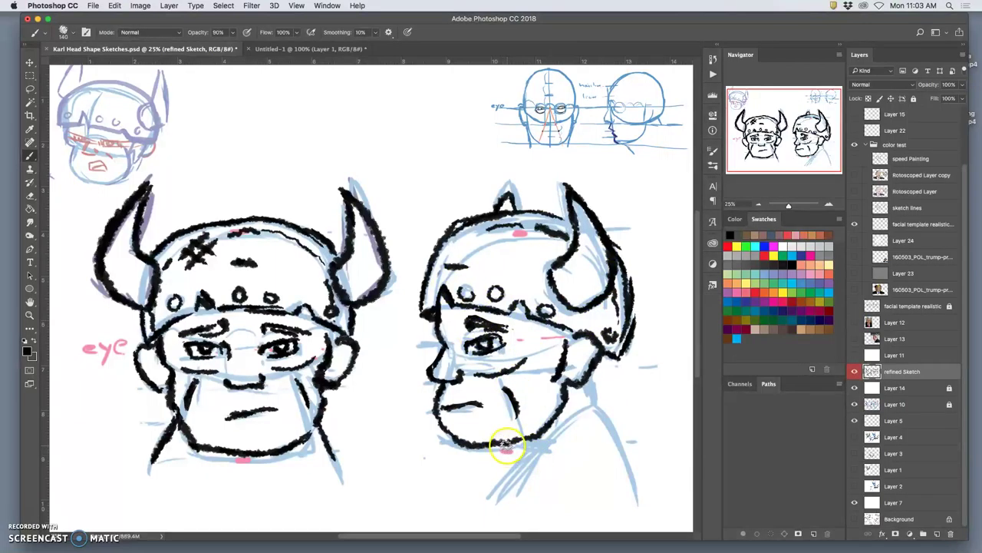
Reinforce the three-quarter-view chin line and ink the front and back neck lines down to the shoulders
{"action": "left_click_drag", "start_coordinate": [499, 447], "coordinate": [514, 443]}
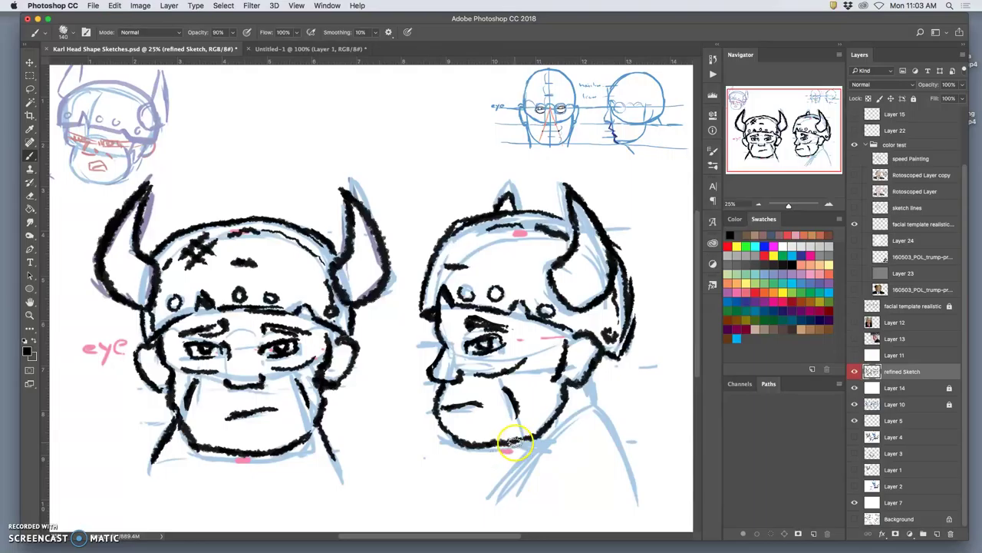
{"action": "left_click_drag", "start_coordinate": [589, 385], "coordinate": [640, 474]}
{"action": "mouse_move", "coordinate": [544, 450]}
{"action": "left_mouse_down"}
{"action": "mouse_move", "coordinate": [532, 431]}
{"action": "mouse_move", "coordinate": [483, 502]}
{"action": "left_mouse_up"}
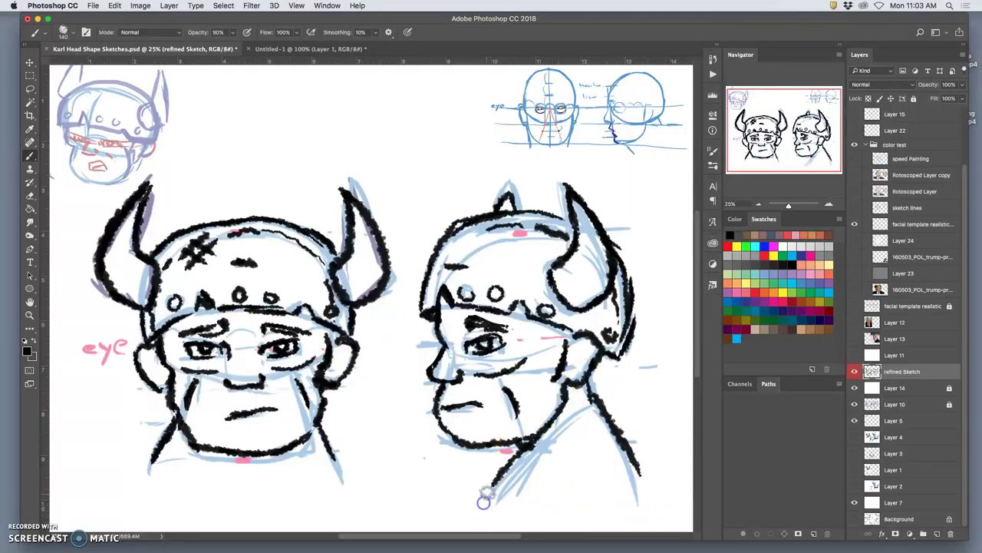
{"action": "left_click_drag", "start_coordinate": [537, 437], "coordinate": [496, 496]}
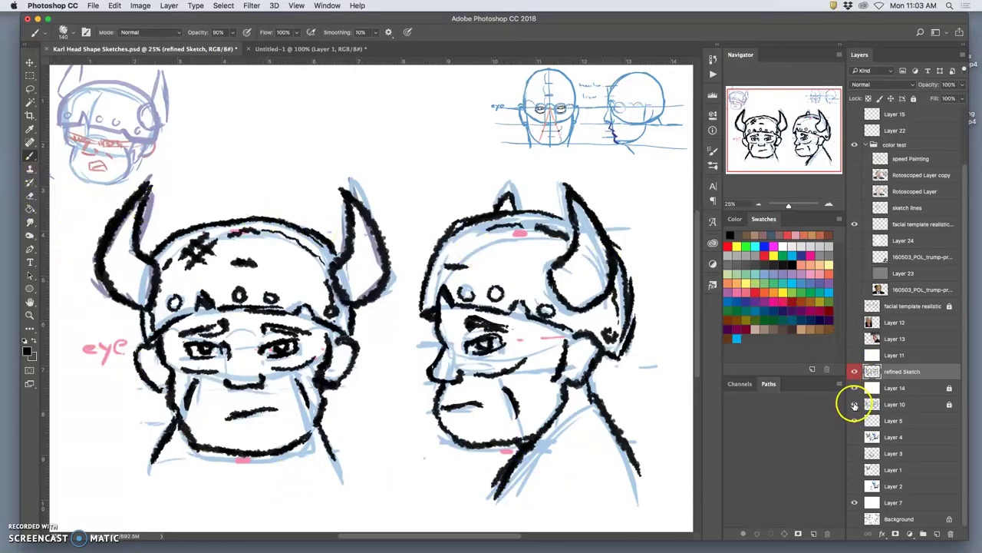
Hide the blue sketch on Layer 10 and thin the three-quarter-view eyebrow with the Eraser
{"action": "left_click", "coordinate": [854, 404]}
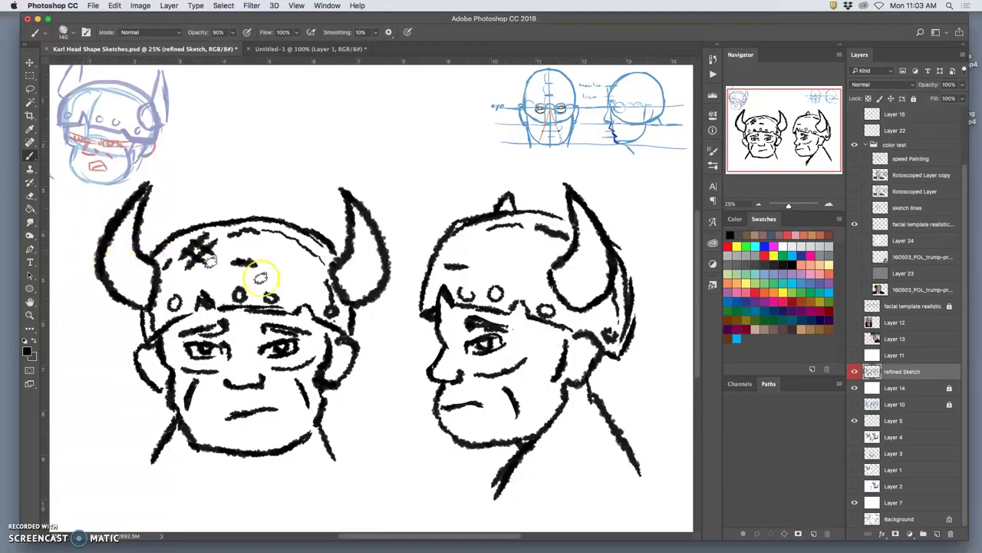
{"action": "left_click", "coordinate": [30, 194]}
{"action": "mouse_move", "coordinate": [489, 333]}
{"action": "left_mouse_down"}
{"action": "mouse_move", "coordinate": [458, 315]}
{"action": "mouse_move", "coordinate": [487, 318]}
{"action": "mouse_move", "coordinate": [472, 325]}
{"action": "left_mouse_up"}
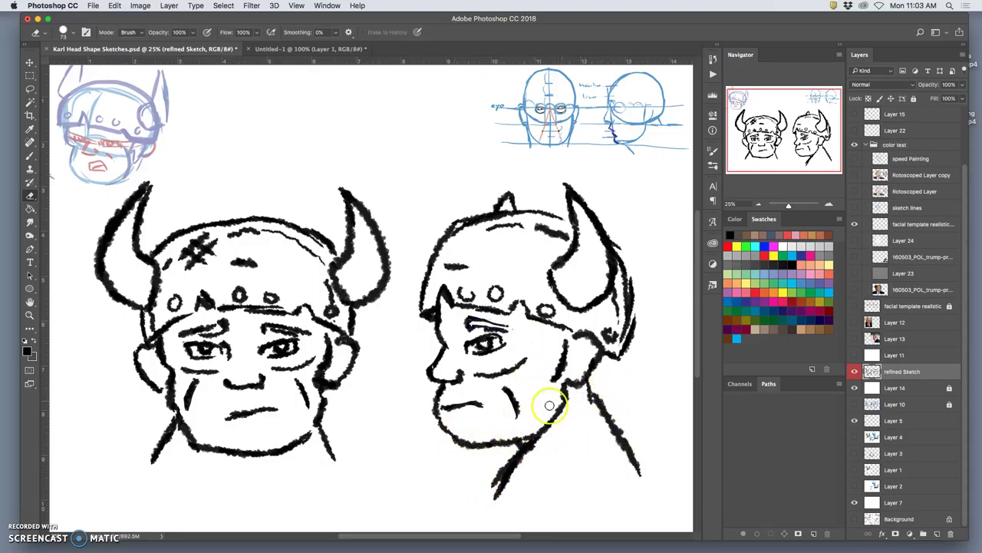
Ink curved inner-ear lines in both front-view ears and the three-quarter-view ear
{"action": "left_click", "coordinate": [30, 156]}
{"action": "mouse_move", "coordinate": [338, 347]}
{"action": "left_mouse_down"}
{"action": "mouse_move", "coordinate": [351, 361]}
{"action": "mouse_move", "coordinate": [336, 369]}
{"action": "left_mouse_up"}
{"action": "left_click_drag", "start_coordinate": [157, 378], "coordinate": [145, 357]}
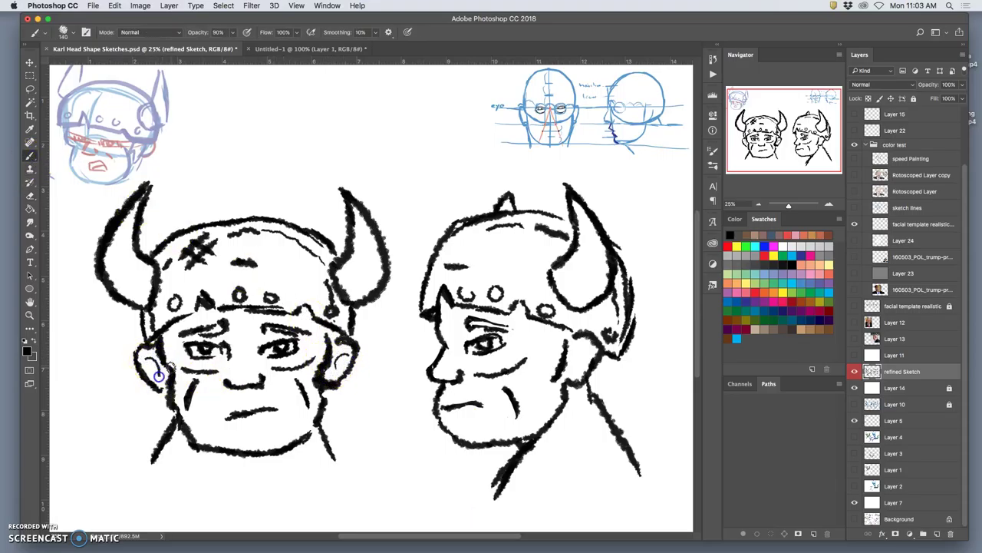
{"action": "left_click_drag", "start_coordinate": [634, 381], "coordinate": [575, 367]}
{"action": "left_click", "coordinate": [552, 546]}
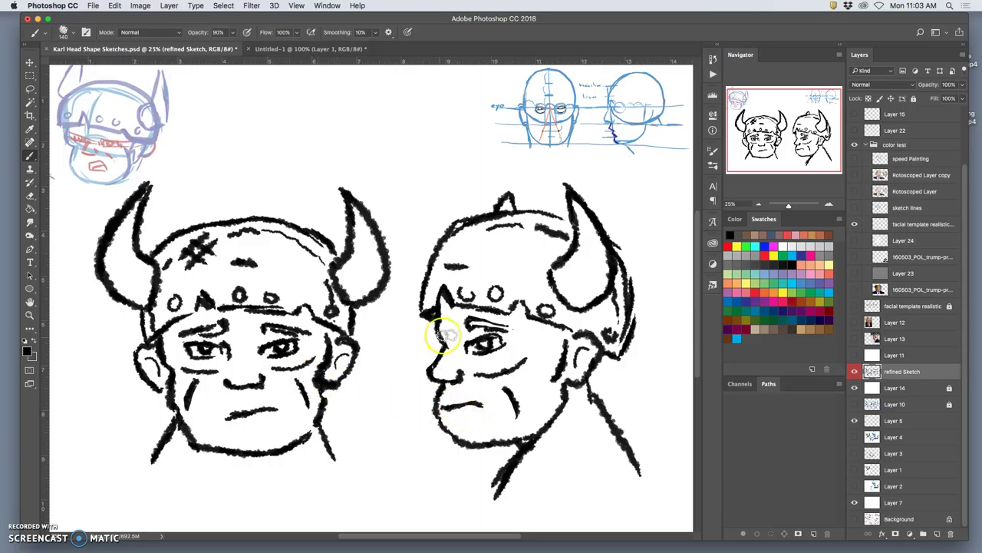
Ink spiky hair tufts below the helmet behind the three-quarter-view ear and beneath one front-view ear
{"action": "left_click_drag", "start_coordinate": [606, 372], "coordinate": [594, 378]}
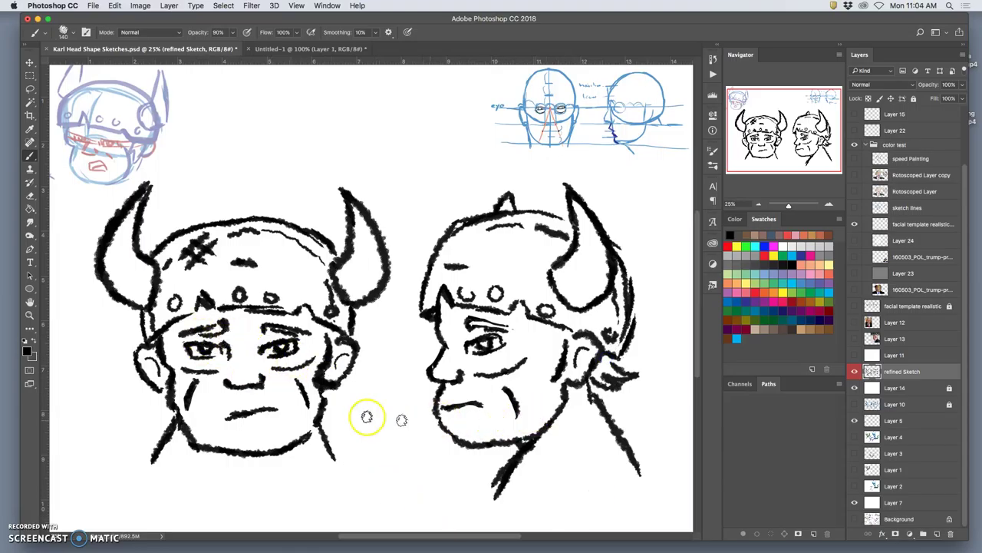
{"action": "left_click_drag", "start_coordinate": [328, 407], "coordinate": [322, 410]}
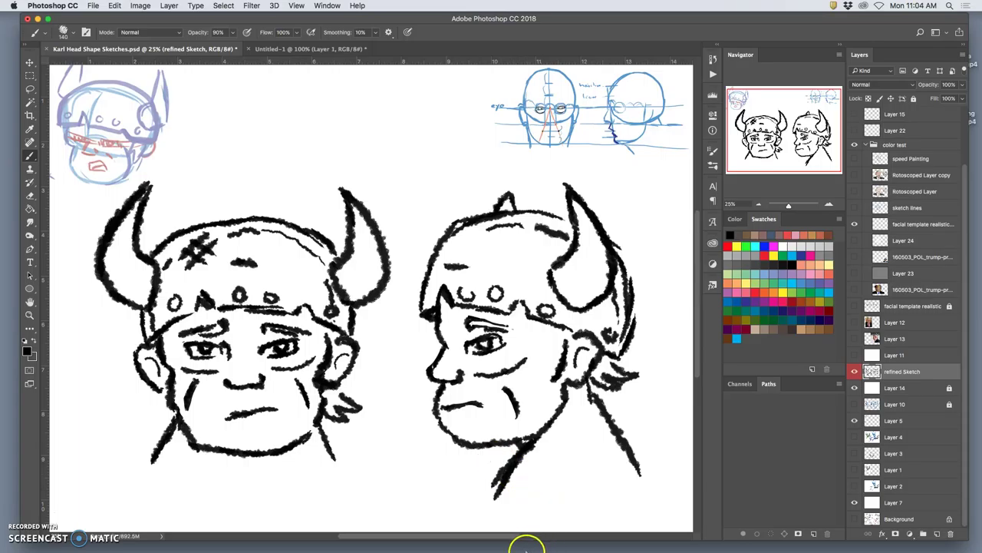
{"action": "left_click", "coordinate": [539, 446]}
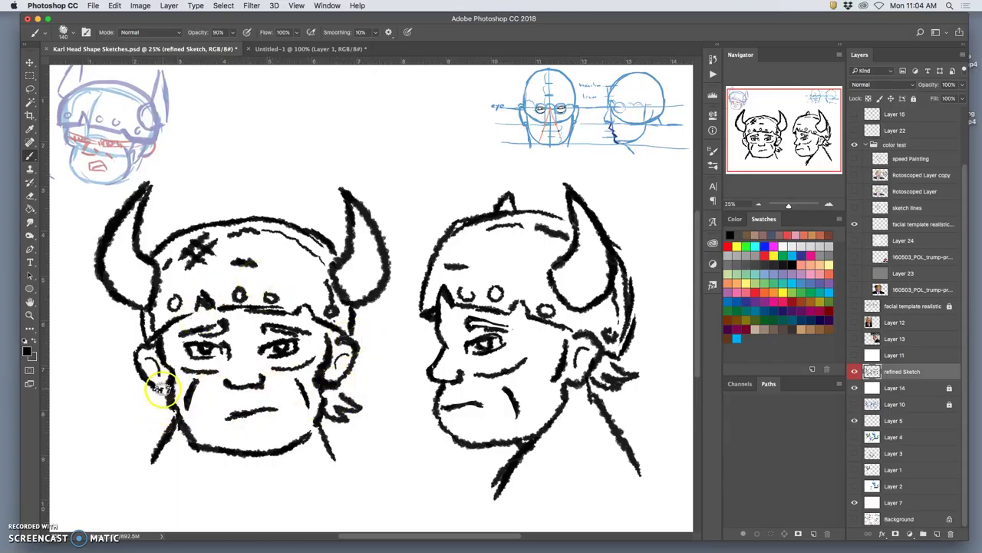
{"action": "left_click", "coordinate": [189, 522]}
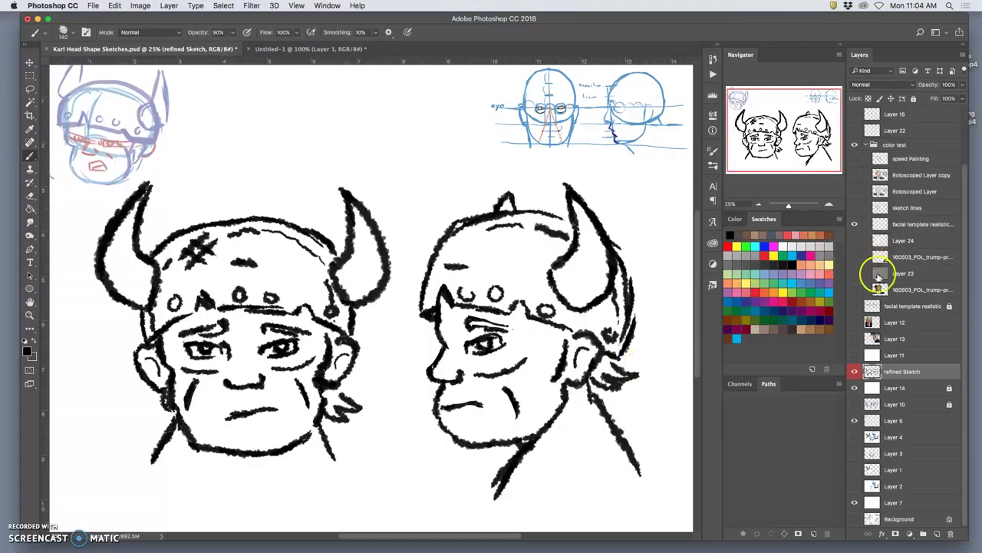
Show the Rotoscoped Layer copy in the color test group and make it the active layer
{"action": "left_click", "coordinate": [855, 145]}
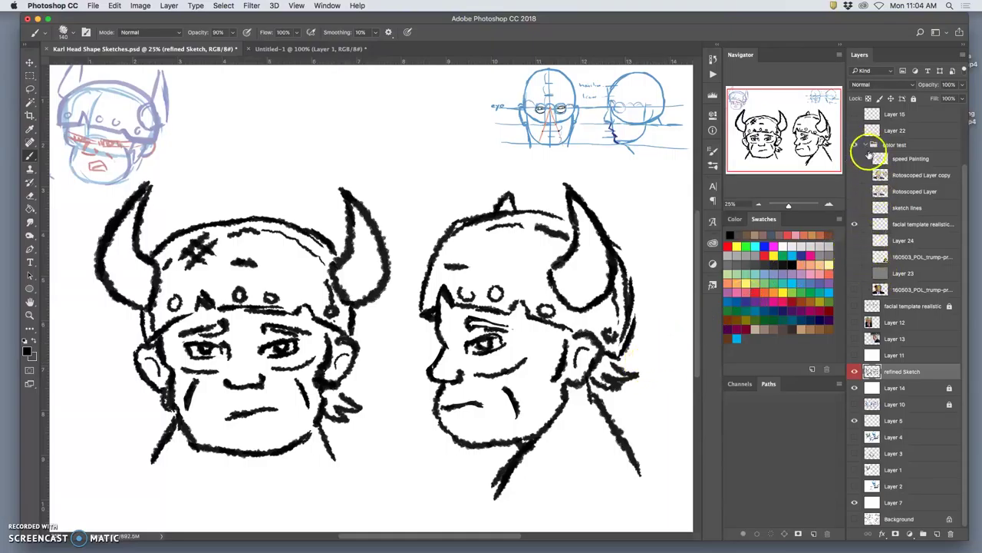
{"action": "left_click", "coordinate": [856, 175]}
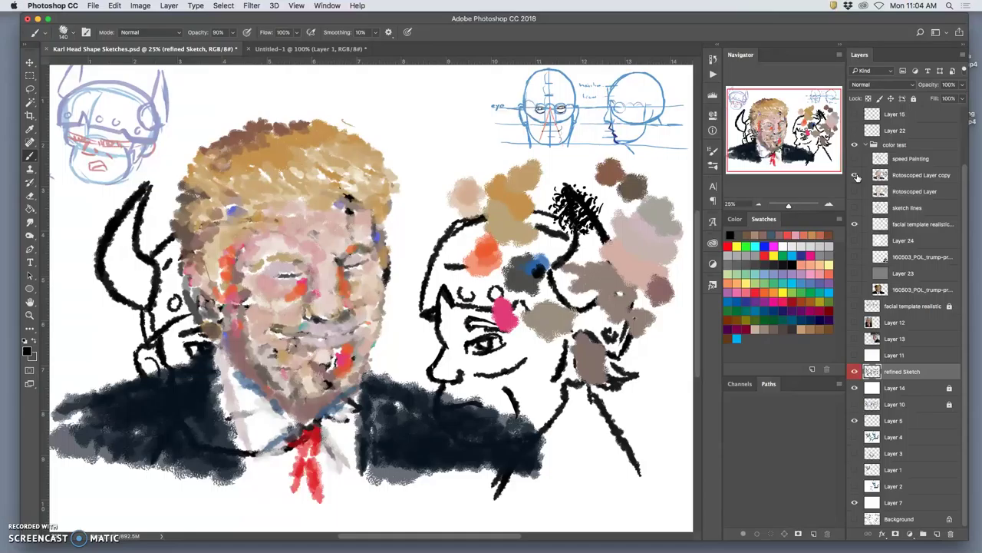
{"action": "left_click", "coordinate": [899, 175]}
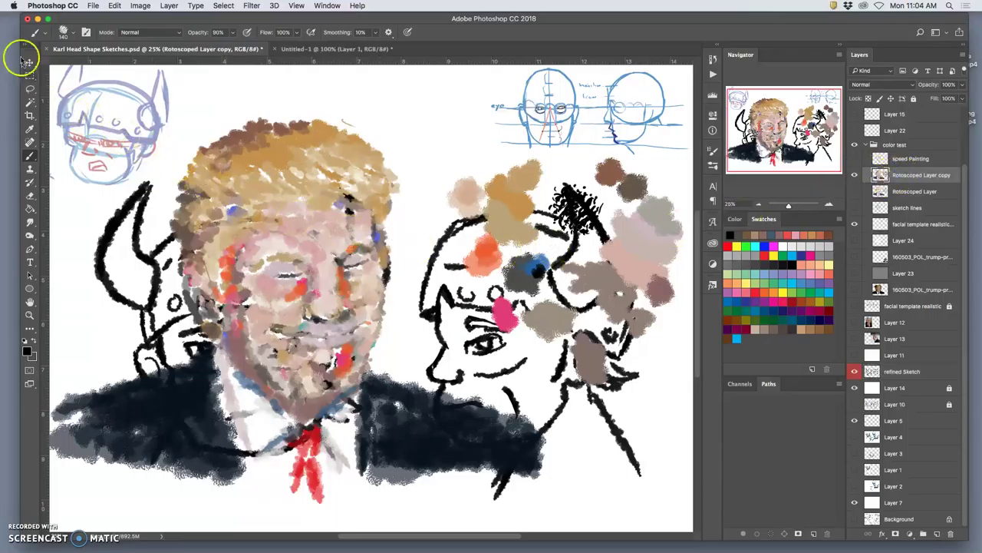
Lasso the painted head, copy it to a new layer and hide the Rotoscoped Layer copy
{"action": "left_click", "coordinate": [29, 92]}
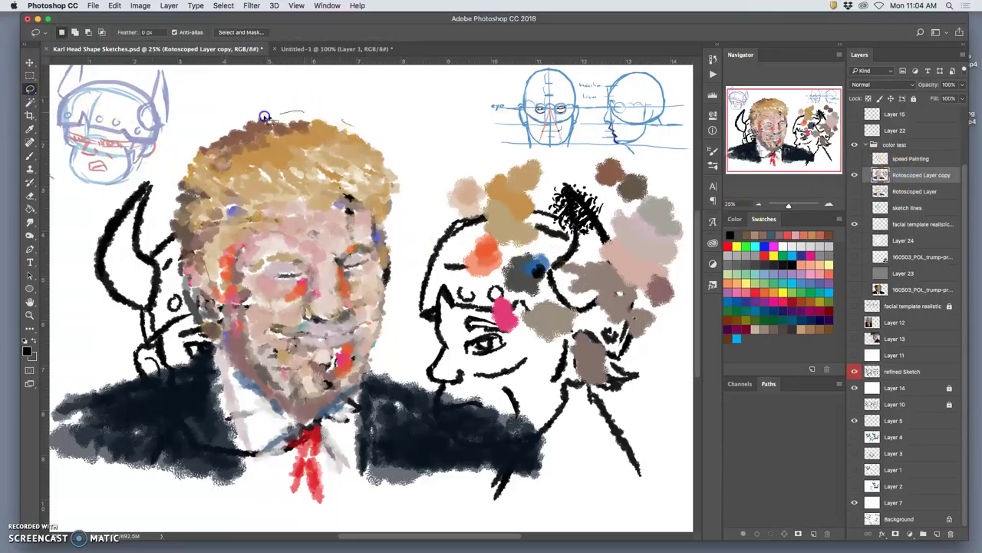
{"action": "mouse_move", "coordinate": [175, 238]}
{"action": "left_mouse_down"}
{"action": "mouse_move", "coordinate": [175, 292]}
{"action": "mouse_move", "coordinate": [196, 330]}
{"action": "left_mouse_up"}
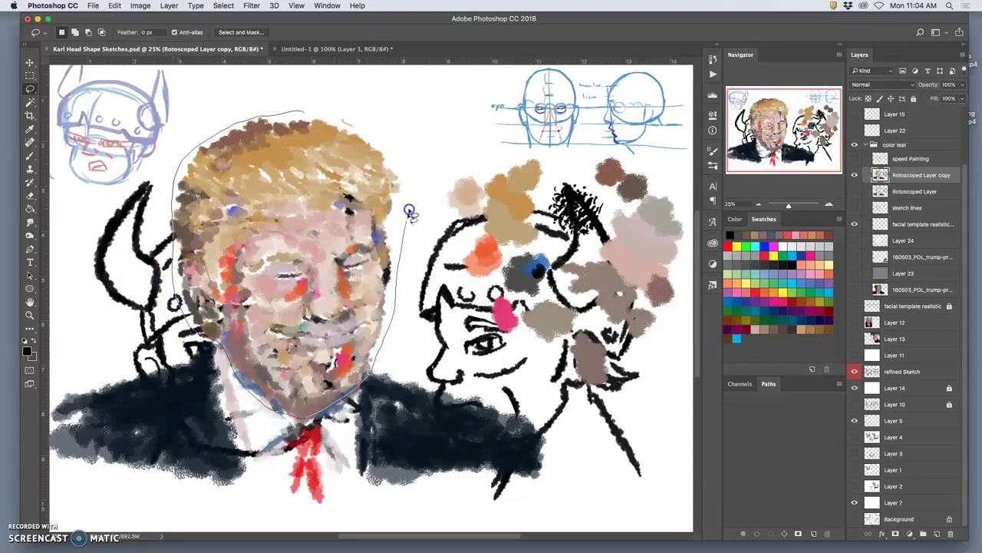
{"action": "left_click_drag", "start_coordinate": [358, 127], "coordinate": [357, 128]}
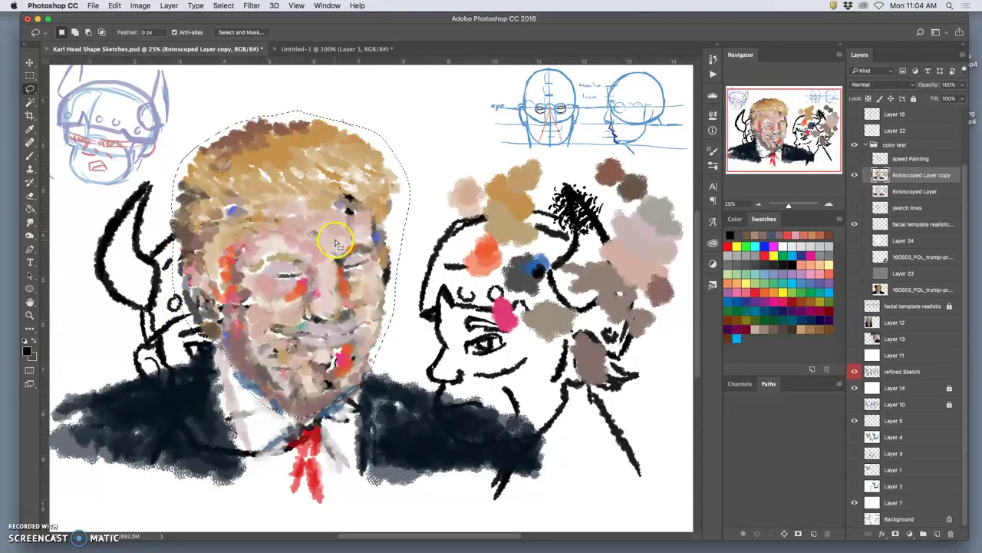
{"action": "key", "text": "super+j"}
{"action": "left_click", "coordinate": [855, 192]}
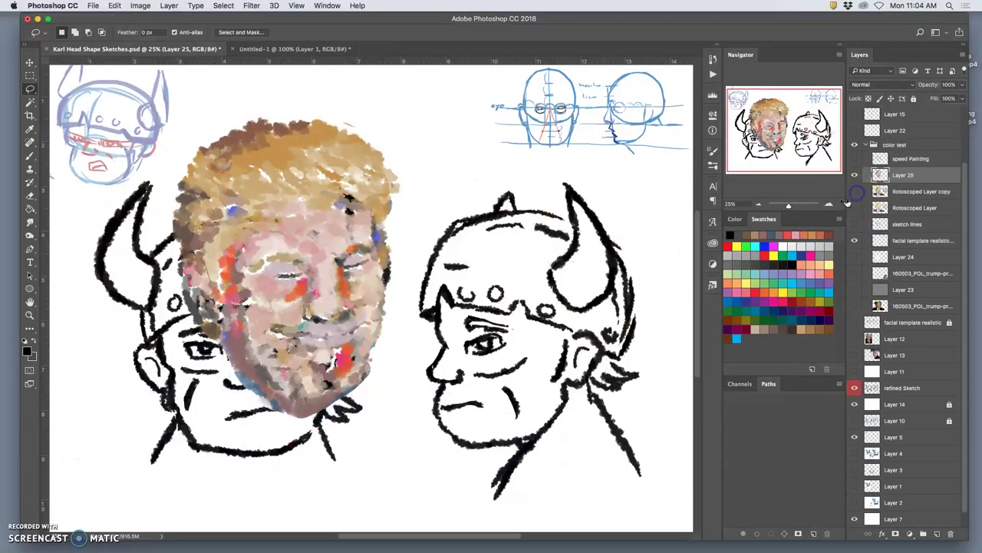
Move the copied painted head over the front-view drawing and scale it to about 105% width and 82% height
{"action": "key", "text": "super+t"}
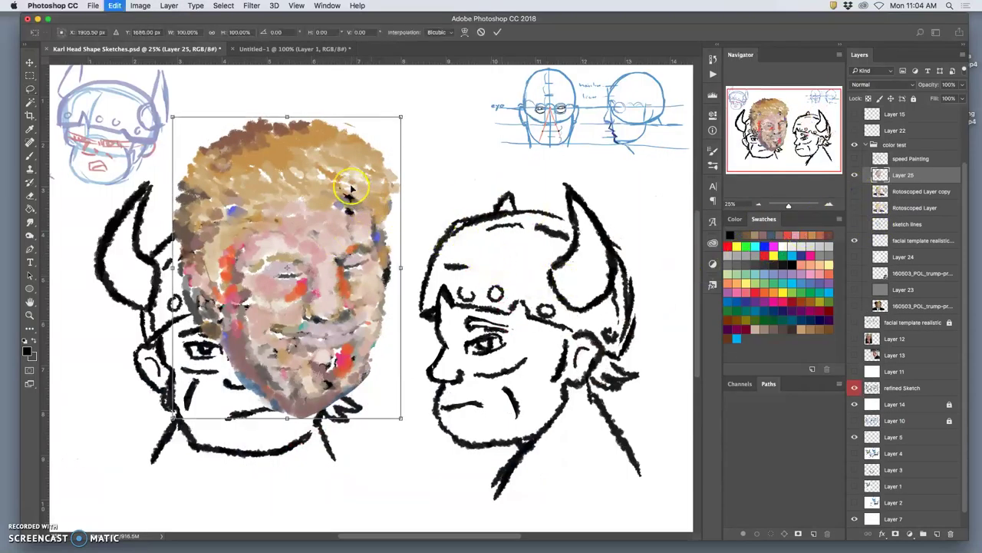
{"action": "left_click_drag", "start_coordinate": [351, 166], "coordinate": [298, 215]}
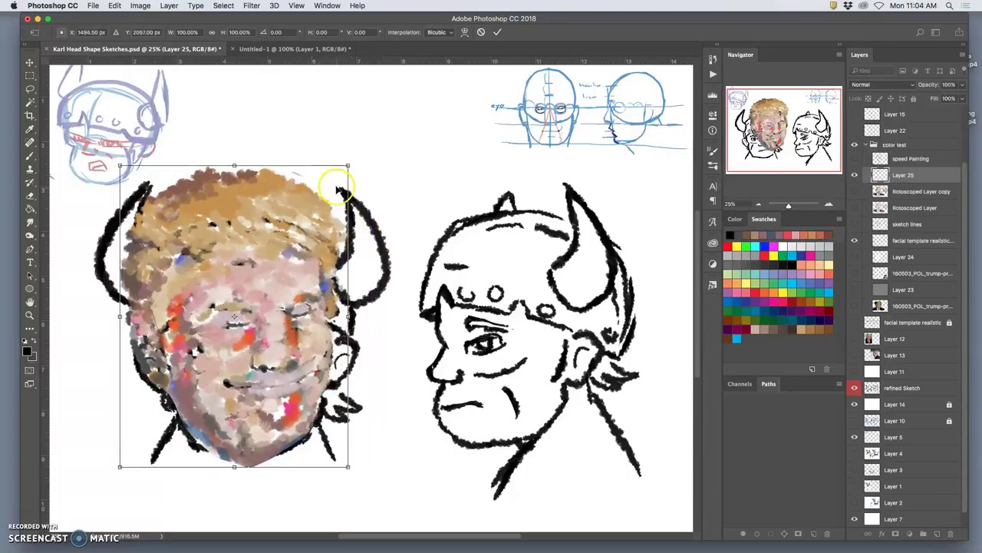
{"action": "left_click_drag", "start_coordinate": [349, 169], "coordinate": [359, 219]}
{"action": "left_click_drag", "start_coordinate": [360, 466], "coordinate": [361, 462]}
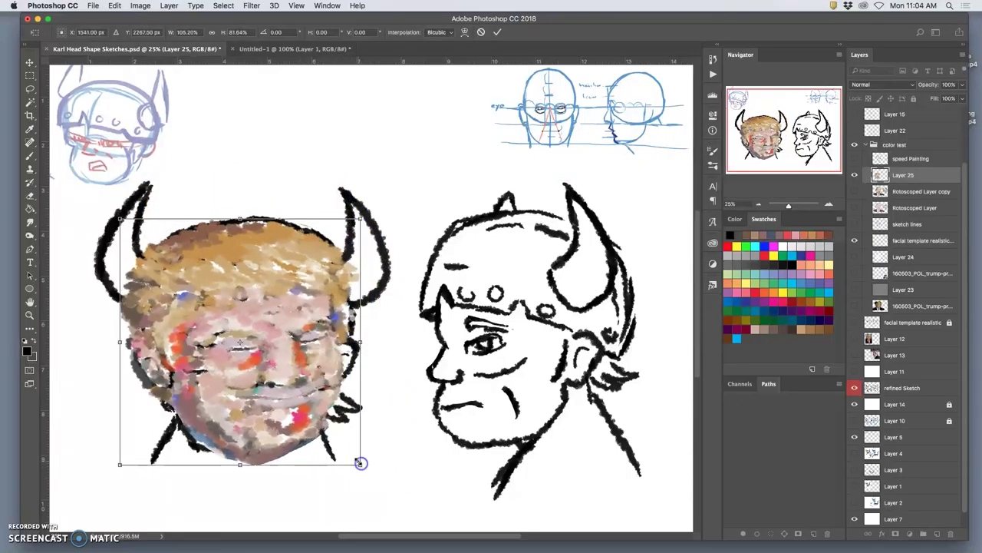
Warp the painted head so its facial features and side contours fit the front-view drawing, and apply the transform
{"action": "right_click", "coordinate": [275, 408]}
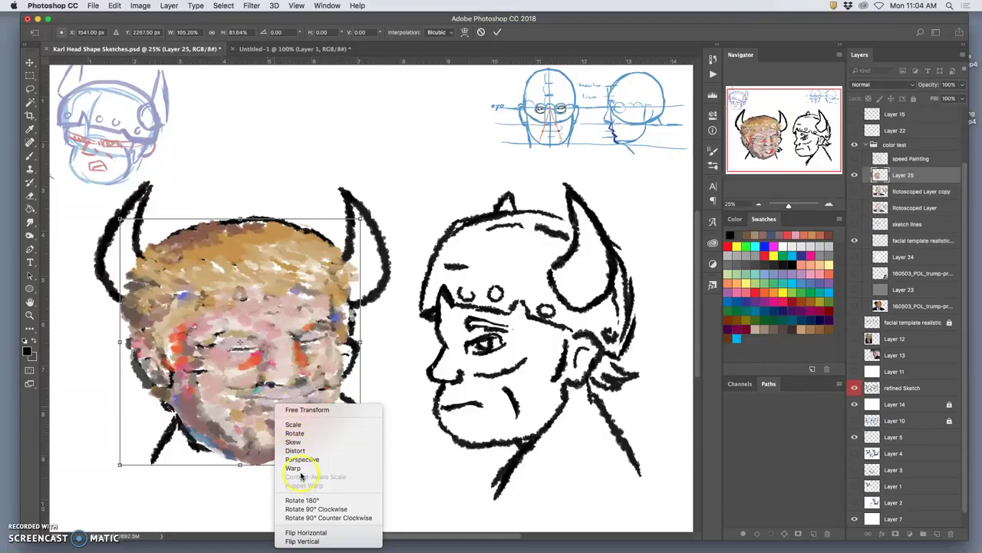
{"action": "left_click", "coordinate": [294, 467]}
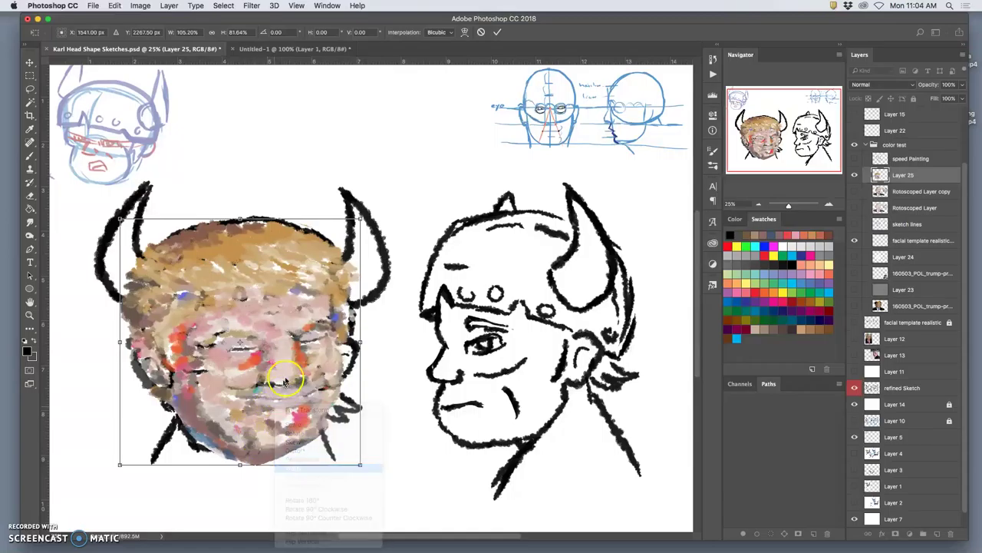
{"action": "left_click_drag", "start_coordinate": [265, 366], "coordinate": [252, 373]}
{"action": "mouse_move", "coordinate": [316, 345]}
{"action": "left_mouse_down"}
{"action": "mouse_move", "coordinate": [301, 341]}
{"action": "mouse_move", "coordinate": [310, 344]}
{"action": "left_mouse_up"}
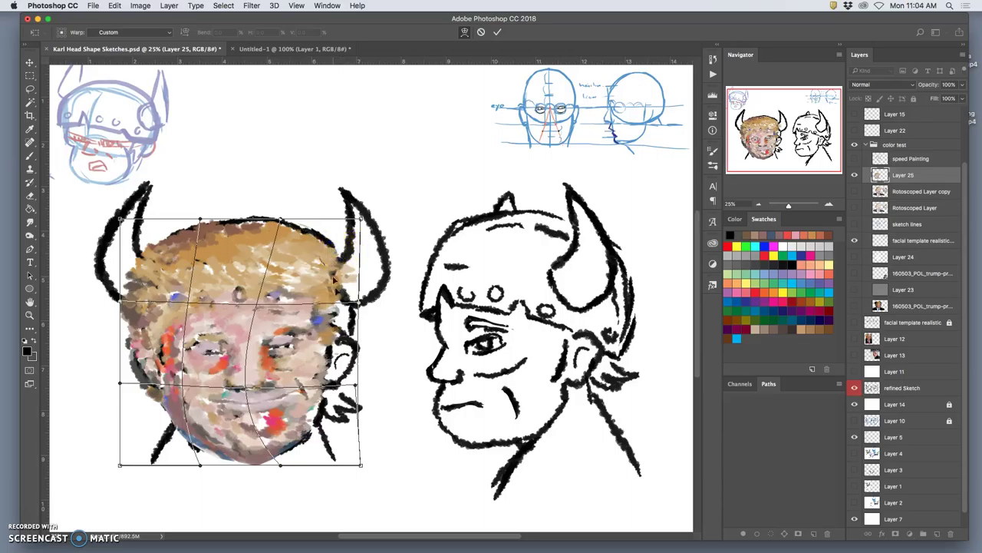
{"action": "key", "text": "Return"}
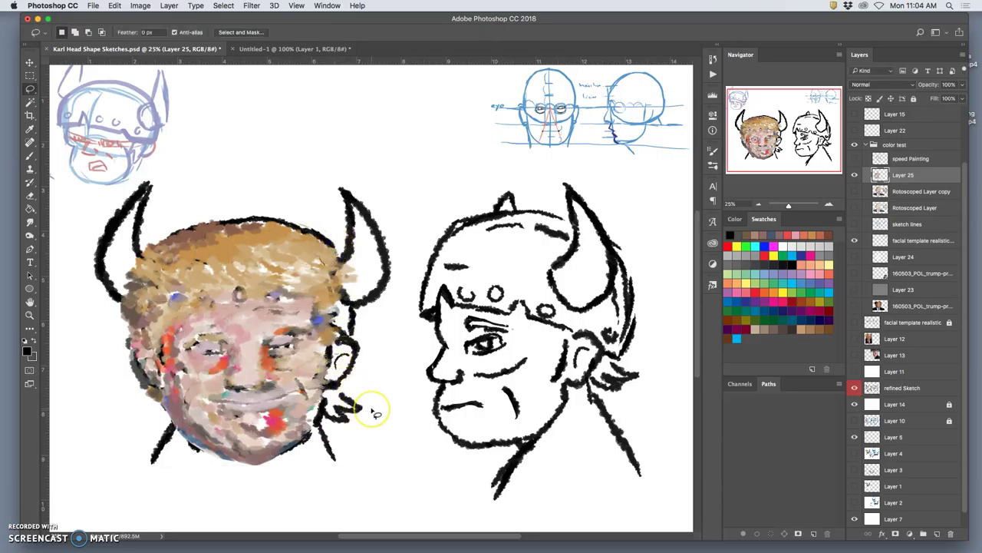
Toggle the last edit to the painted head off and on to compare both versions
{"action": "key", "text": "super+z"}
{"action": "key", "text": "super+z"}
{"action": "key", "text": "super+z"}
{"action": "key", "text": "super+z"}
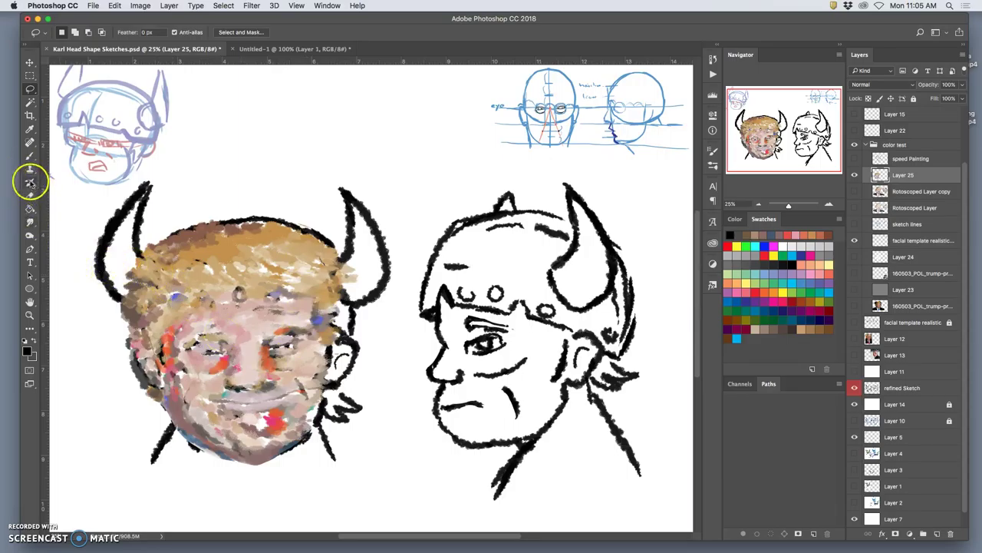
Paint both ears of the front-view head on Layer 25 with skin tones sampled from the painted face
{"action": "left_click", "coordinate": [29, 155]}
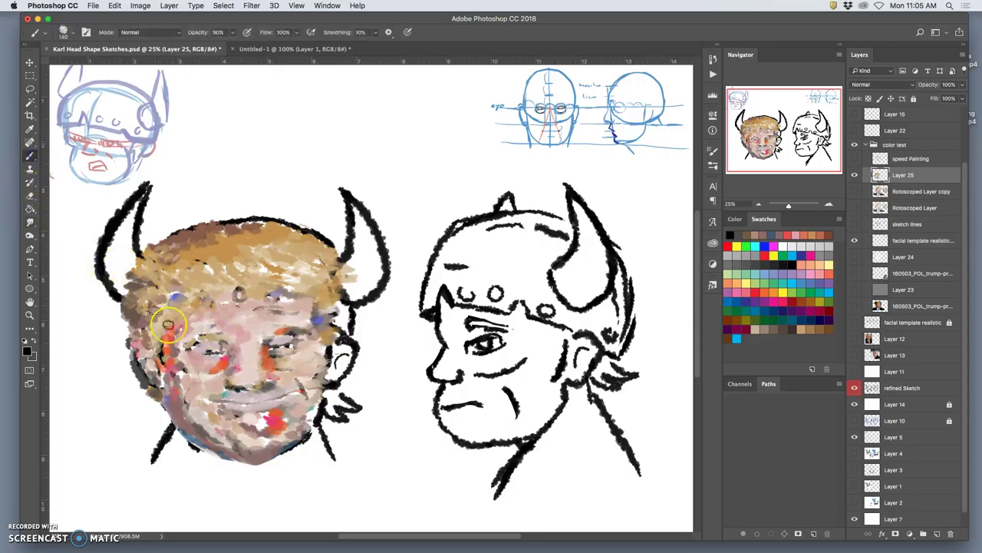
{"action": "left_click", "coordinate": [152, 361], "text": "alt"}
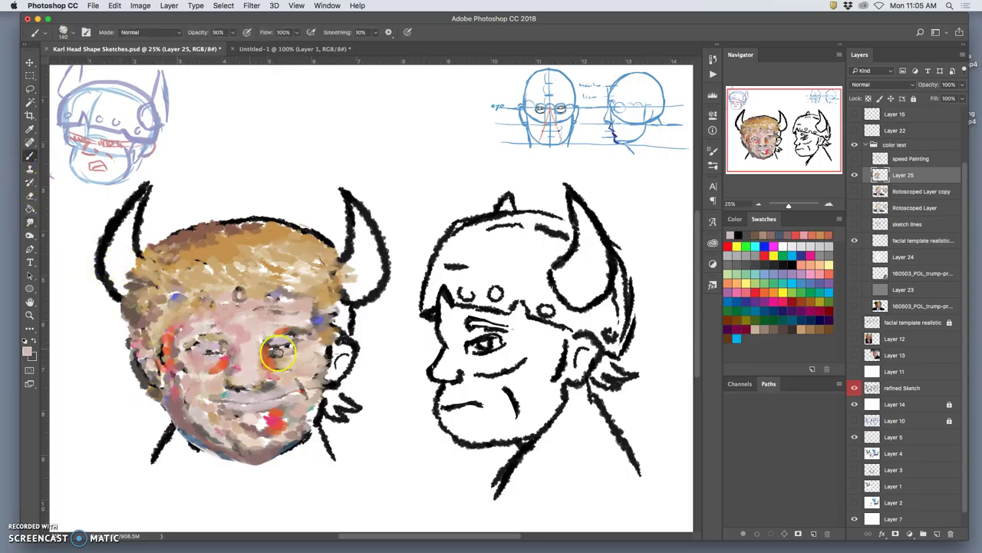
{"action": "left_click", "coordinate": [144, 378], "text": "alt"}
{"action": "left_click", "coordinate": [324, 378]}
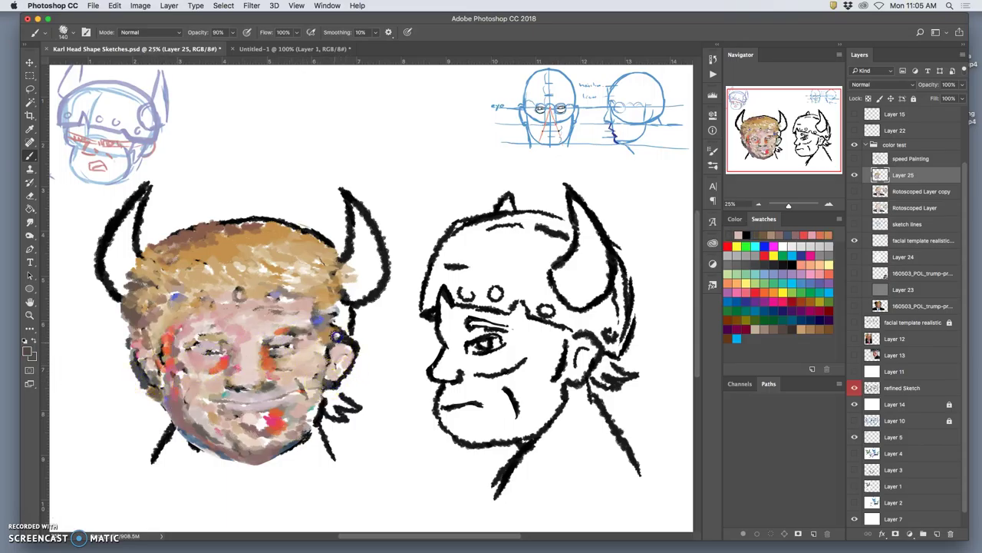
Fill the gaps along the head's side and color the hair tuft below the ear with browns sampled from the painted hair
{"action": "left_click", "coordinate": [324, 295], "text": "alt"}
{"action": "left_click", "coordinate": [133, 316], "text": "alt"}
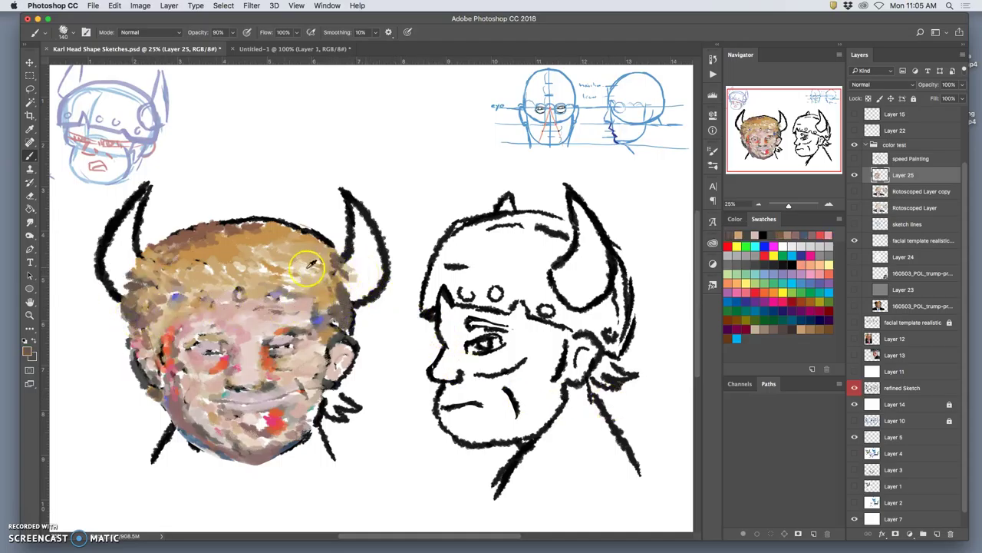
{"action": "left_click", "coordinate": [337, 309], "text": "alt"}
{"action": "left_click", "coordinate": [327, 453], "text": "alt"}
{"action": "left_click", "coordinate": [259, 267], "text": "alt"}
{"action": "left_click", "coordinate": [205, 238], "text": "alt"}
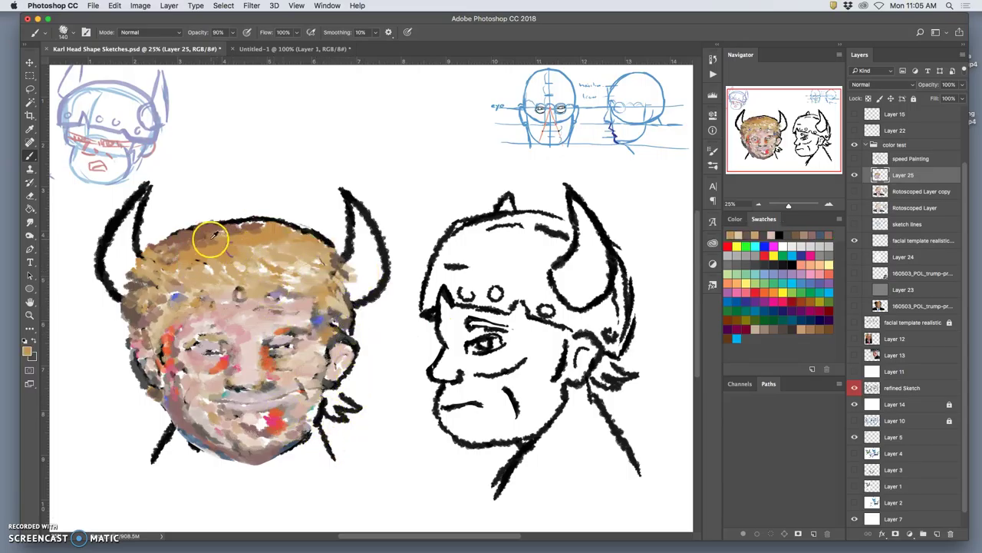
{"action": "left_click_drag", "start_coordinate": [334, 410], "coordinate": [352, 405]}
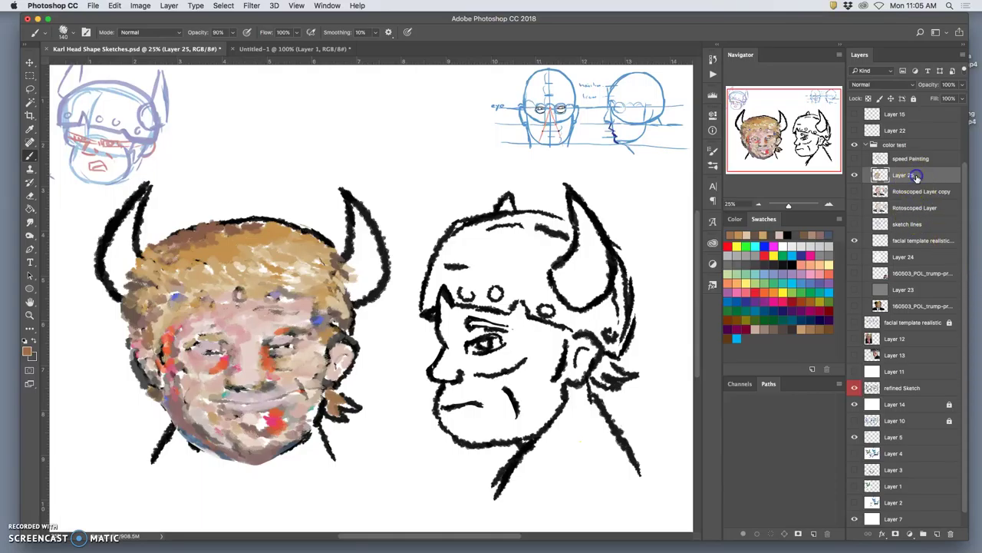
Move Layer 25 down the layer stack until it sits directly below the refined Sketch layer
{"action": "key", "text": "super+bracketleft"}
{"action": "key", "text": "super+bracketleft"}
{"action": "key", "text": "super+bracketleft"}
{"action": "key", "text": "super+bracketleft"}
{"action": "key", "text": "super+bracketleft"}
{"action": "key", "text": "super+bracketleft"}
{"action": "key", "text": "super+bracketleft"}
{"action": "key", "text": "super+bracketleft"}
{"action": "key", "text": "super+bracketleft"}
{"action": "key", "text": "super+bracketleft"}
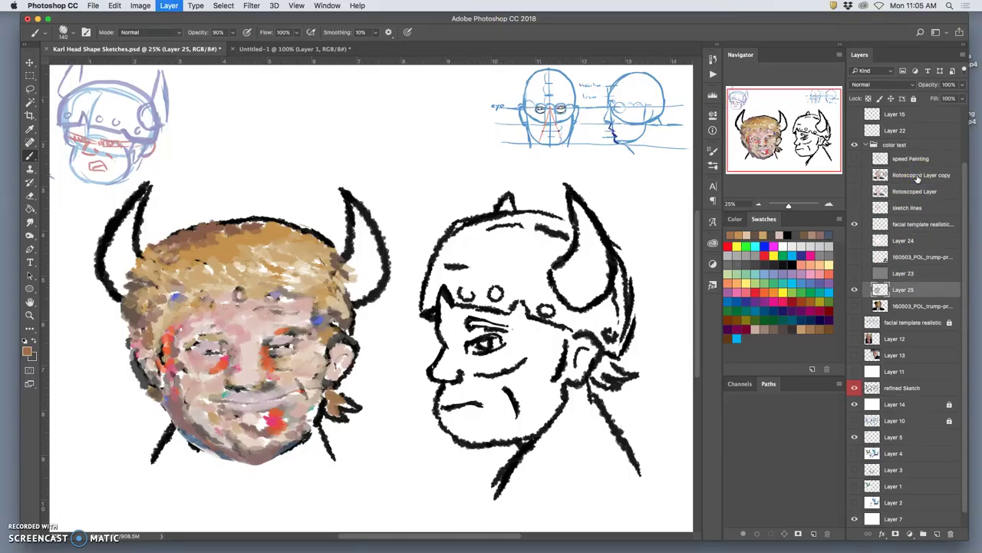
{"action": "key", "text": "super+bracketleft"}
{"action": "key", "text": "super+bracketleft"}
{"action": "key", "text": "super+bracketleft"}
{"action": "key", "text": "super+bracketleft"}
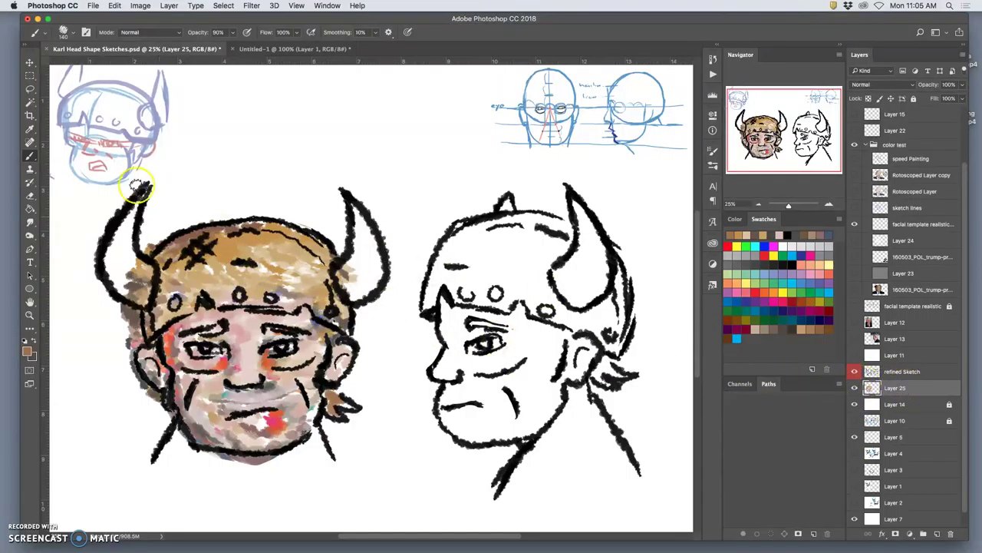
Erase the paint that spills outside the front-view head's outline along the helmet side, cheek and jaw
{"action": "left_click", "coordinate": [30, 195]}
{"action": "mouse_move", "coordinate": [160, 235]}
{"action": "left_mouse_down"}
{"action": "mouse_move", "coordinate": [131, 264]}
{"action": "mouse_move", "coordinate": [154, 242]}
{"action": "mouse_move", "coordinate": [135, 275]}
{"action": "mouse_move", "coordinate": [139, 304]}
{"action": "mouse_move", "coordinate": [140, 273]}
{"action": "mouse_move", "coordinate": [124, 305]}
{"action": "mouse_move", "coordinate": [138, 330]}
{"action": "left_mouse_up"}
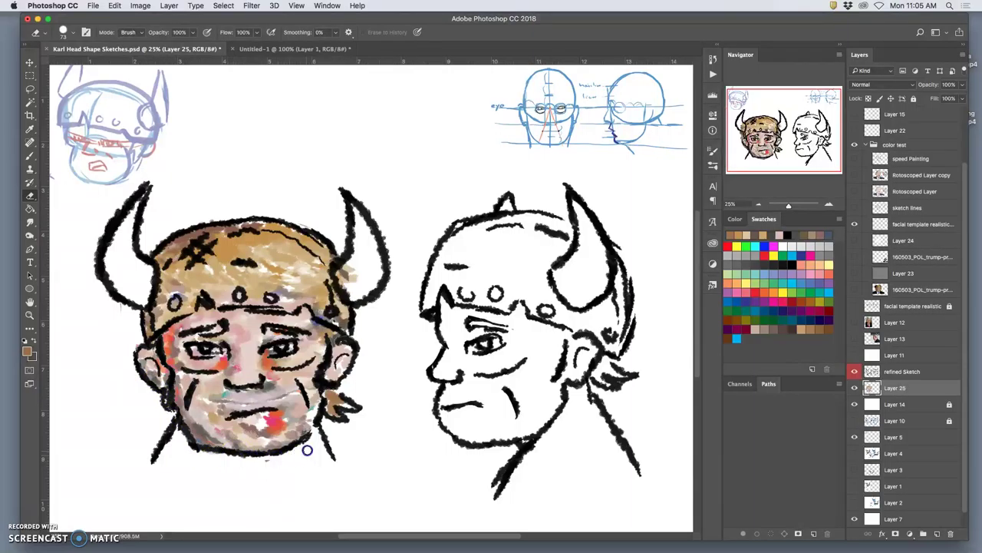
{"action": "mouse_move", "coordinate": [320, 439]}
{"action": "left_mouse_down"}
{"action": "mouse_move", "coordinate": [341, 421]}
{"action": "mouse_move", "coordinate": [352, 334]}
{"action": "mouse_move", "coordinate": [324, 327]}
{"action": "mouse_move", "coordinate": [236, 403]}
{"action": "mouse_move", "coordinate": [254, 405]}
{"action": "mouse_move", "coordinate": [229, 405]}
{"action": "mouse_move", "coordinate": [331, 397]}
{"action": "left_mouse_up"}
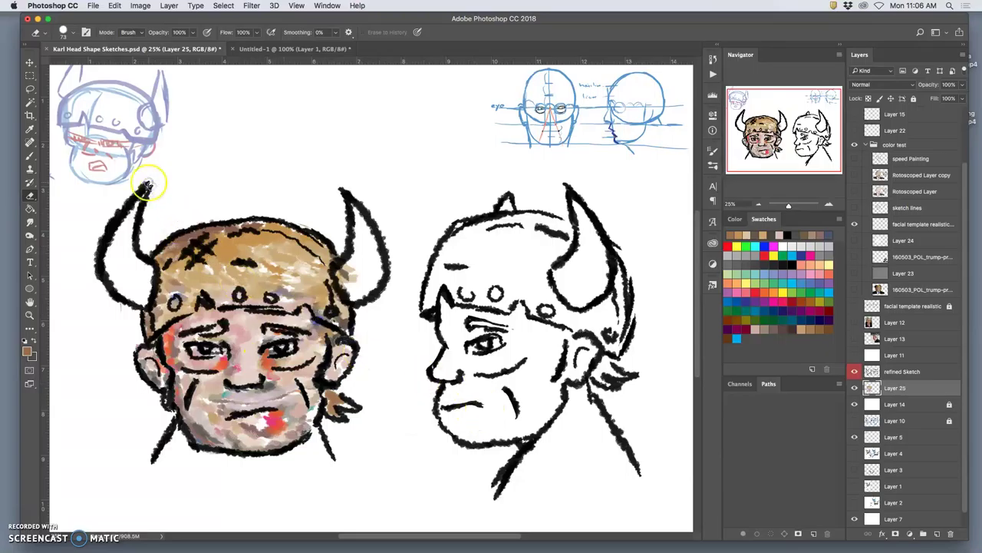
Warp Layer 25 so the painted mouth area shifts slightly upward between the drawn nose and mouth, and apply the transform
{"action": "left_click", "coordinate": [30, 155]}
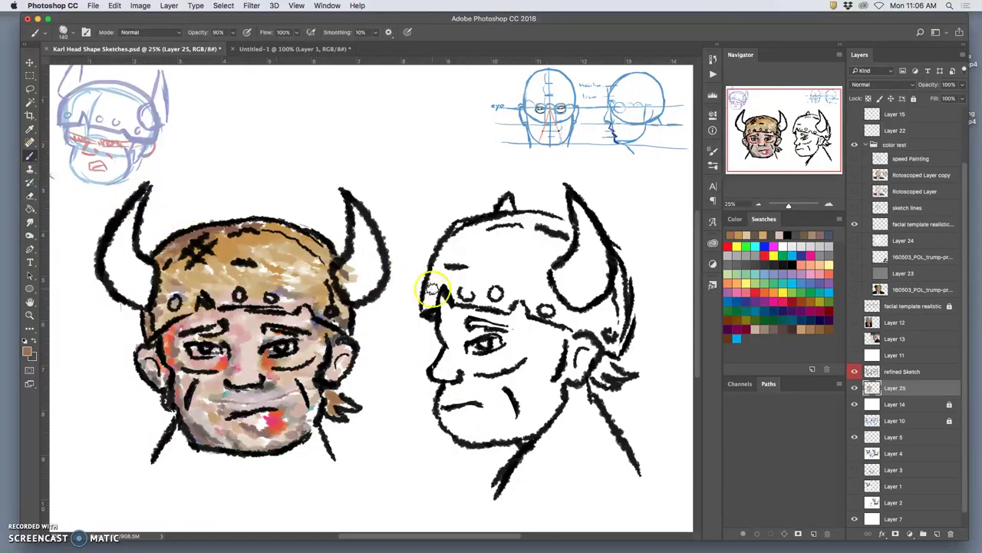
{"action": "left_click", "coordinate": [890, 372]}
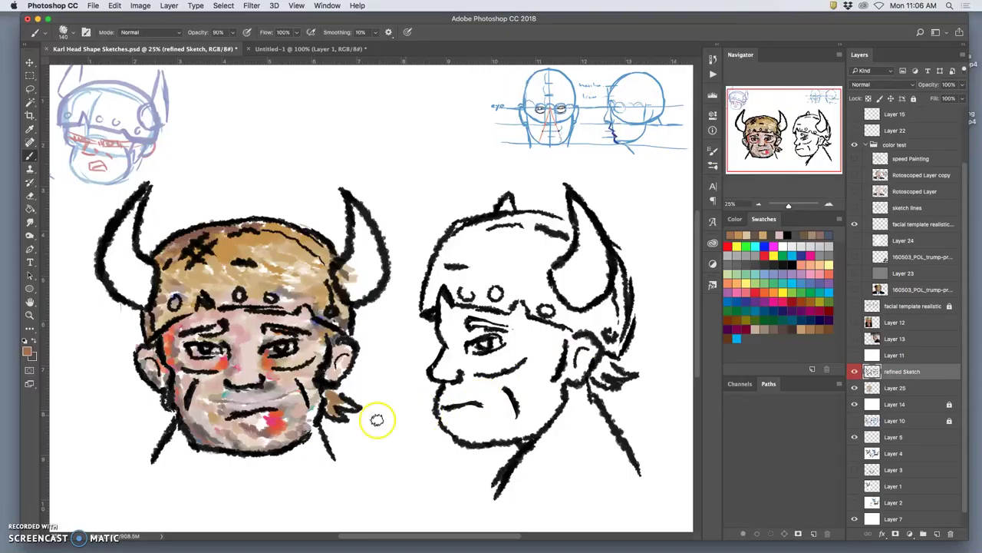
{"action": "left_click", "coordinate": [897, 389]}
{"action": "key", "text": "ctrl+t"}
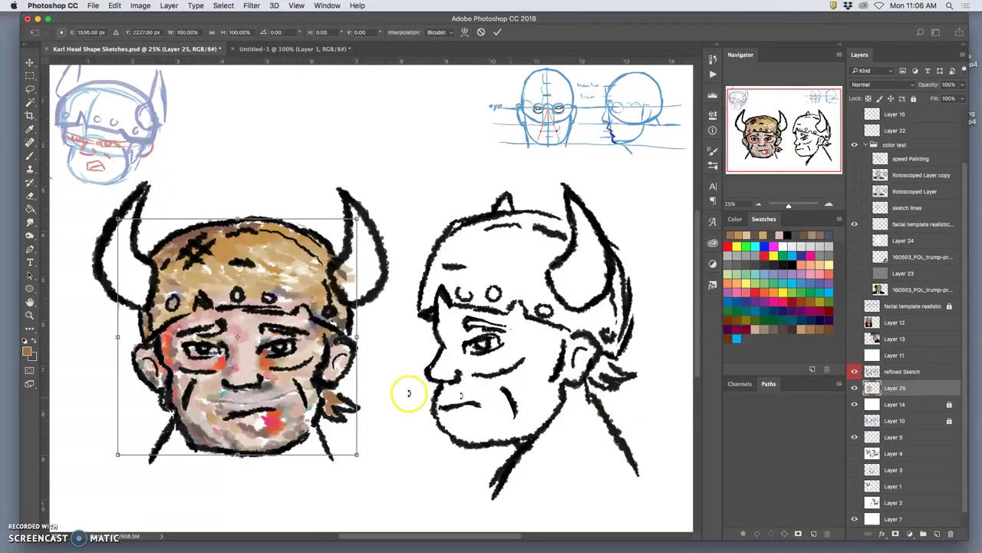
{"action": "right_click", "coordinate": [273, 384]}
{"action": "left_click", "coordinate": [291, 448]}
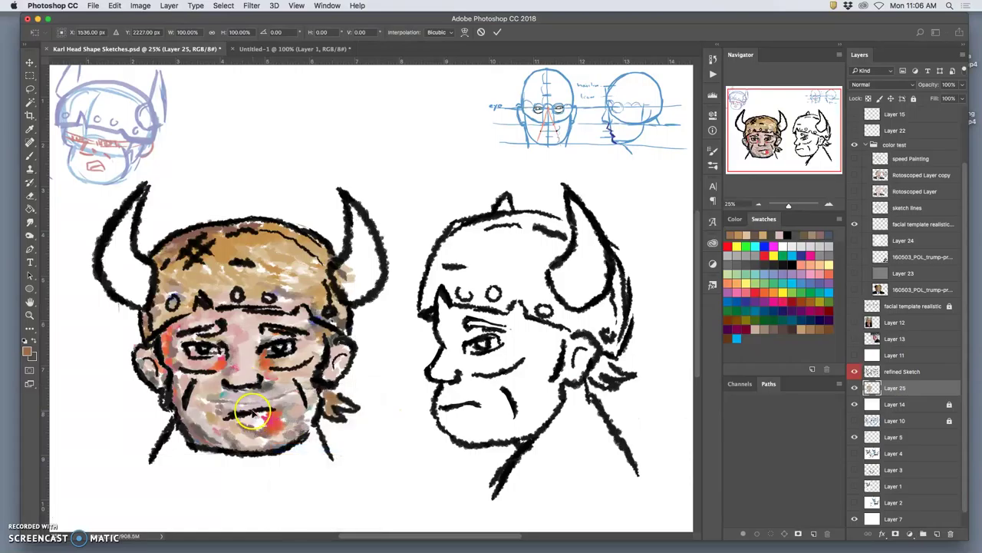
{"action": "mouse_move", "coordinate": [242, 401]}
{"action": "left_mouse_down"}
{"action": "mouse_move", "coordinate": [229, 439]}
{"action": "mouse_move", "coordinate": [240, 446]}
{"action": "mouse_move", "coordinate": [247, 382]}
{"action": "left_mouse_up"}
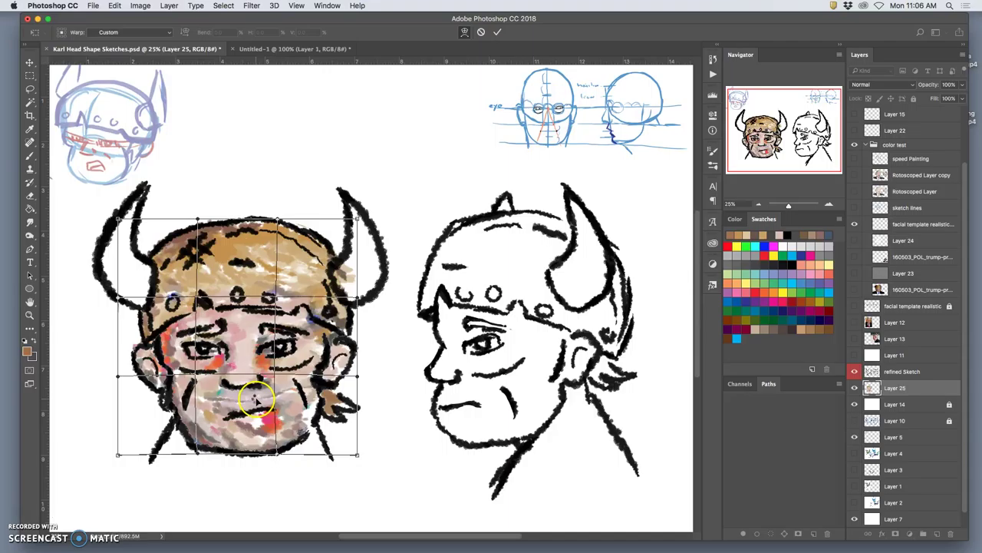
{"action": "key", "text": "Return"}
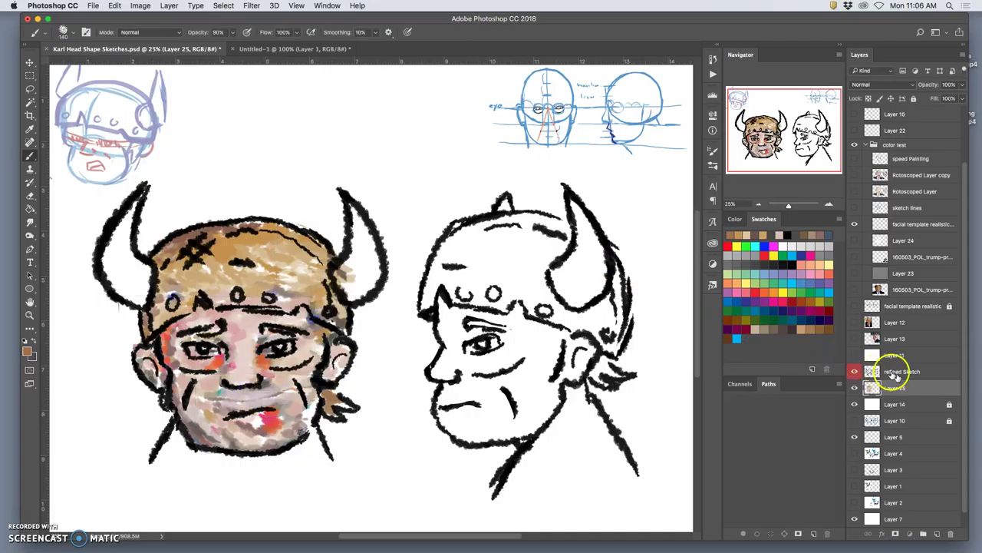
On the refined Sketch layer, draw a wider black mouth line above the existing one, following the painted lips
{"action": "left_click", "coordinate": [898, 371]}
{"action": "left_click", "coordinate": [30, 154]}
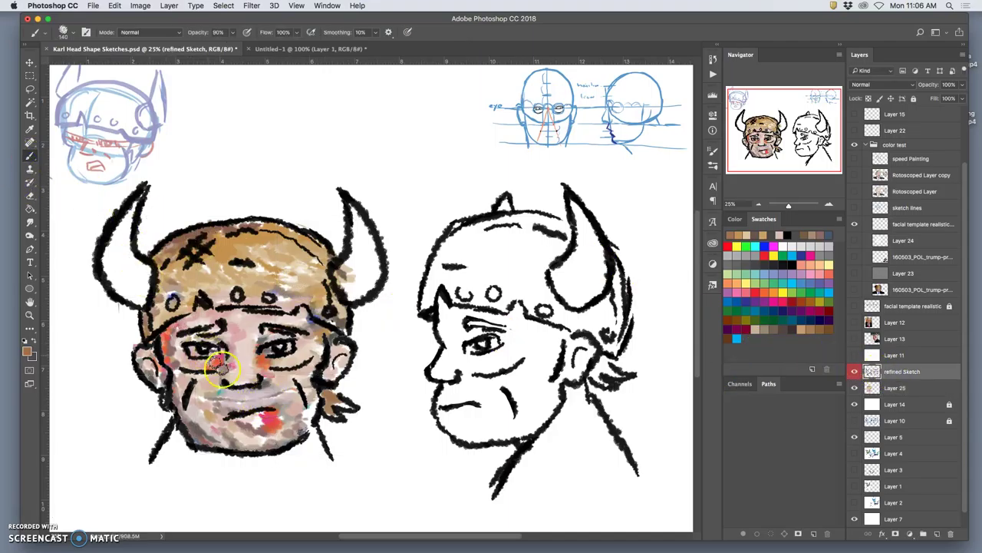
{"action": "left_click", "coordinate": [243, 414], "text": "alt"}
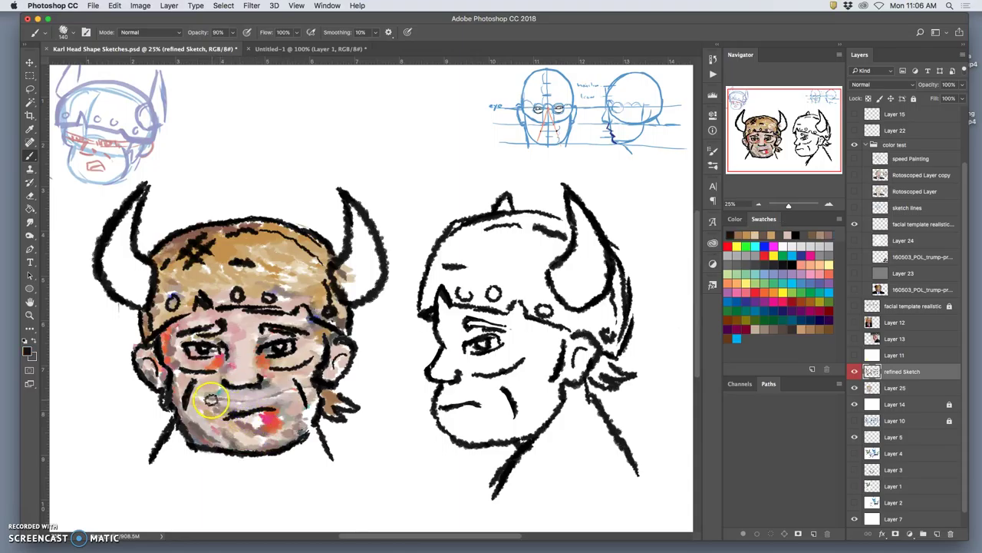
{"action": "left_click_drag", "start_coordinate": [290, 388], "coordinate": [298, 393]}
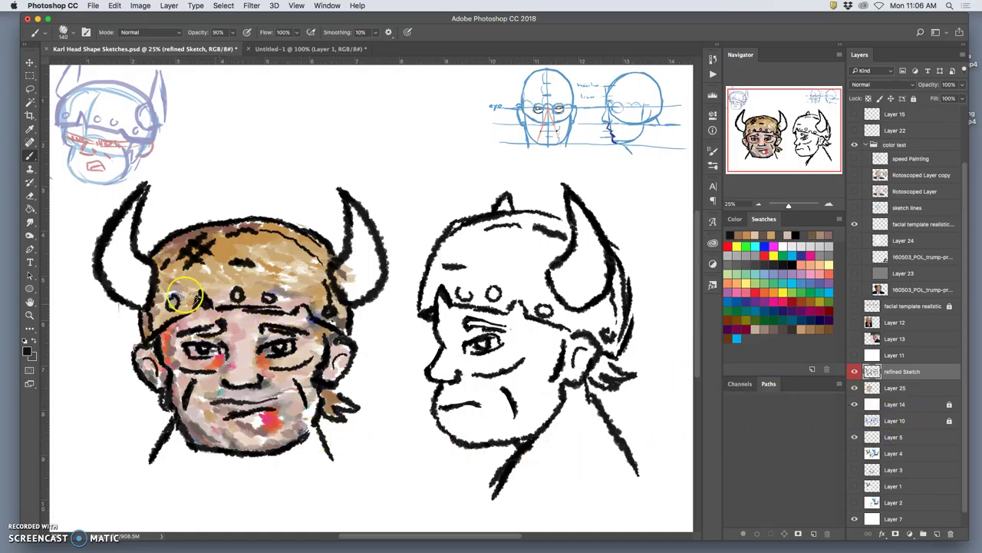
Hide Layer 25, lasso the front view's mouth lines on the refined Sketch layer and delete them, leaving nothing selected
{"action": "left_click", "coordinate": [855, 388]}
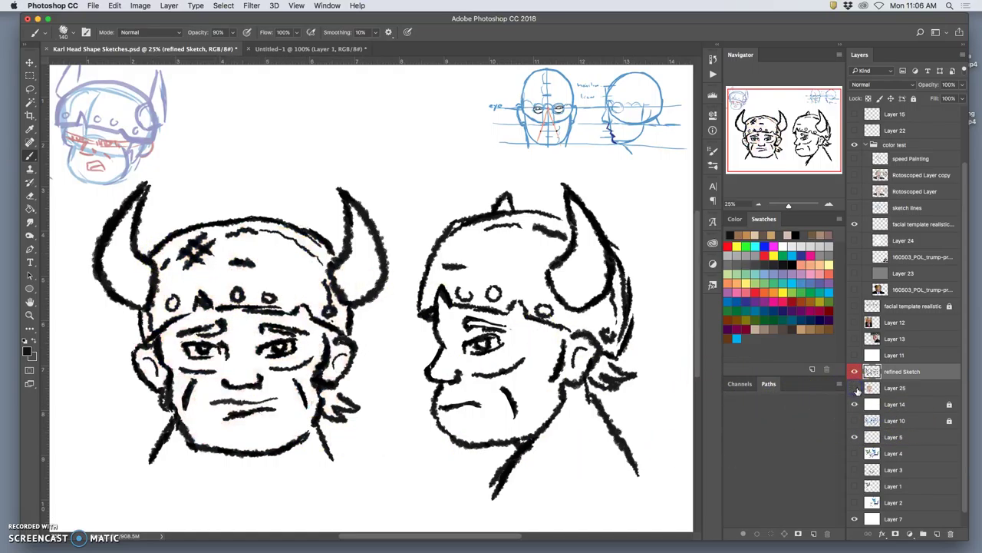
{"action": "left_click", "coordinate": [855, 387]}
{"action": "left_click", "coordinate": [855, 388]}
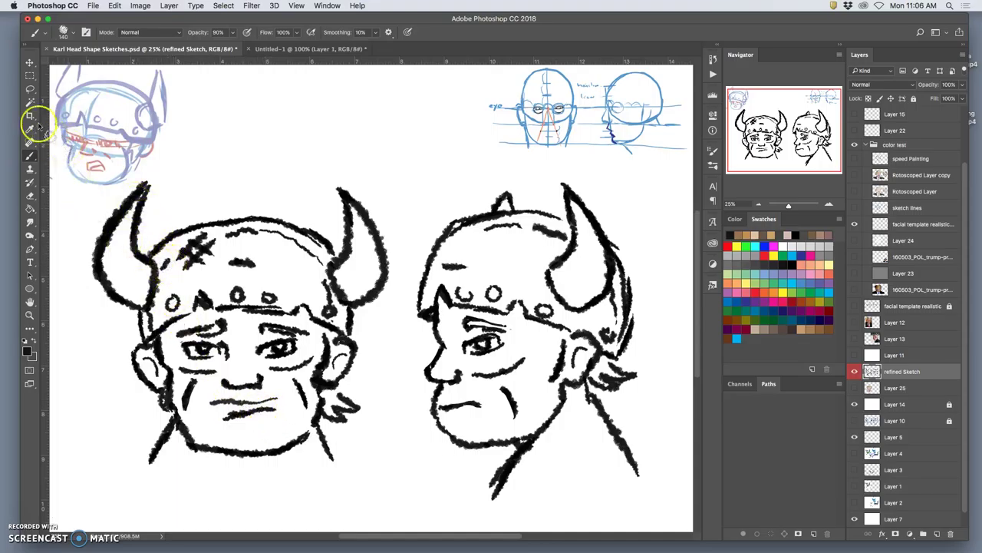
{"action": "left_click", "coordinate": [30, 89]}
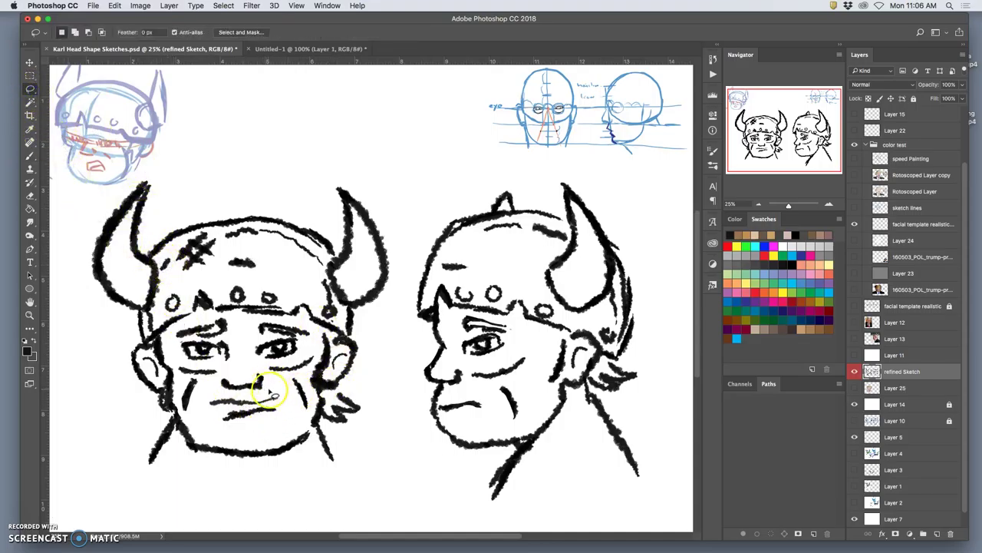
{"action": "left_click_drag", "start_coordinate": [293, 419], "coordinate": [284, 392]}
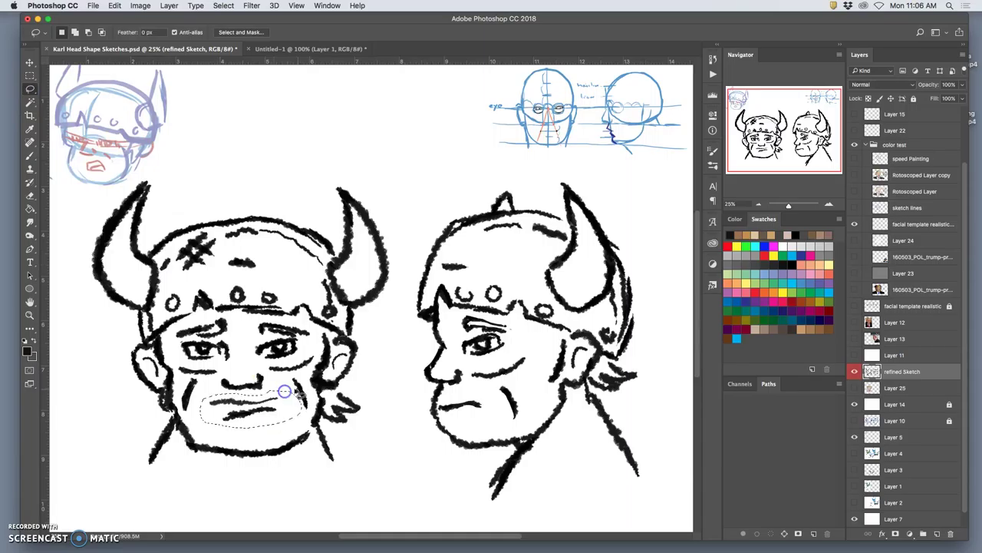
{"action": "left_click", "coordinate": [30, 155]}
{"action": "key", "text": "super+d"}
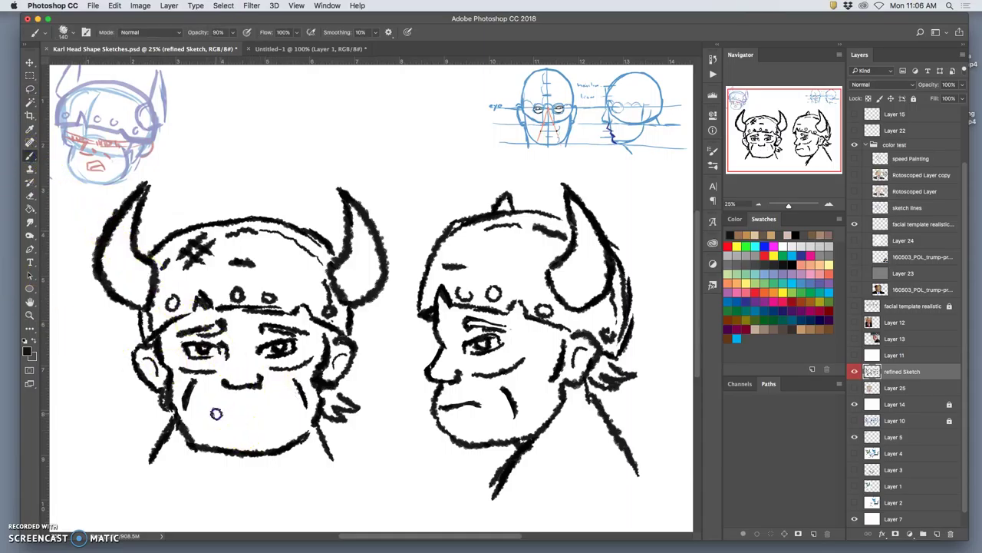
Draw a new, gently upturned black mouth line on the front view and show Layer 25 again
{"action": "left_click_drag", "start_coordinate": [277, 405], "coordinate": [271, 409]}
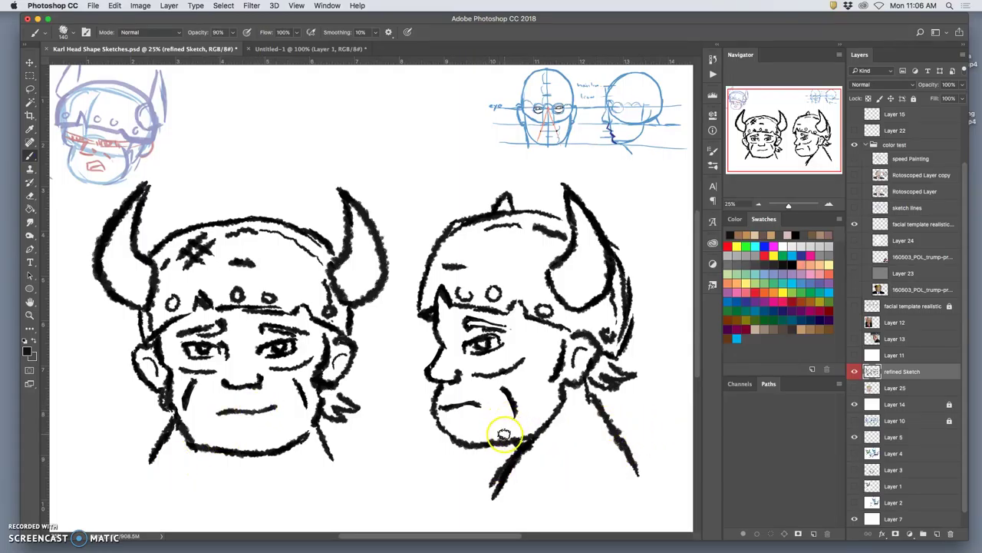
{"action": "left_click", "coordinate": [854, 387]}
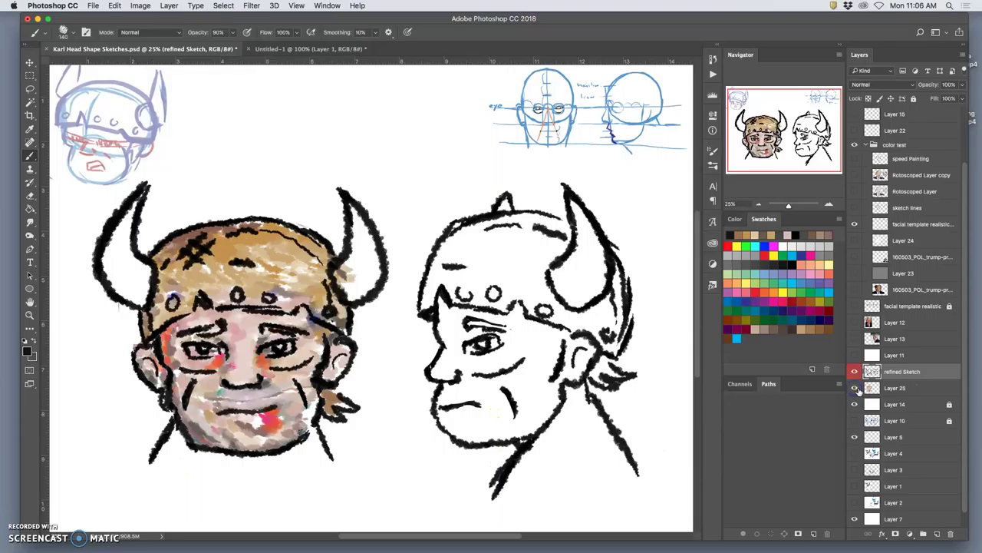
{"action": "left_click", "coordinate": [486, 438]}
{"action": "left_click", "coordinate": [175, 301]}
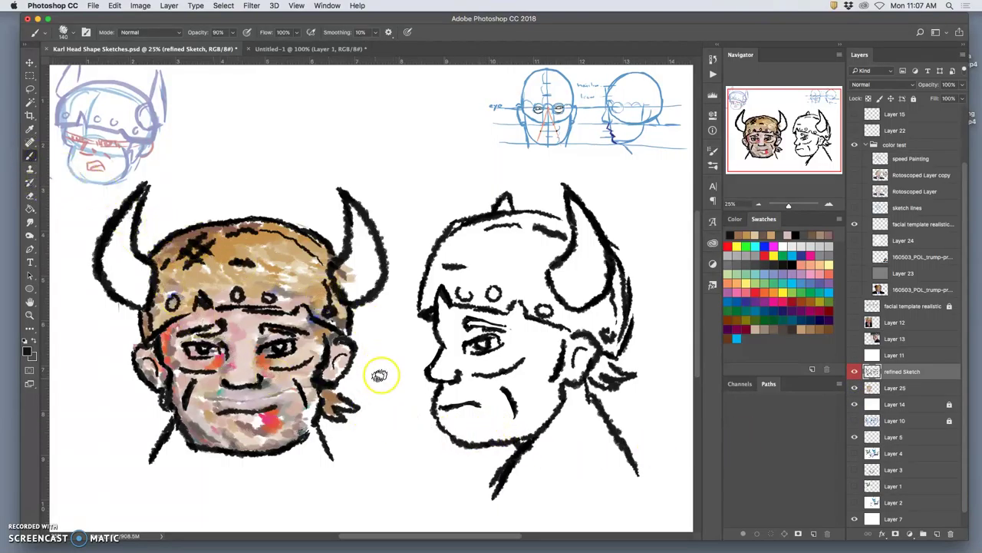
Lasso the front view's helmet area along its lower rim and copy that part of Layer 25 to a new layer
{"action": "left_click", "coordinate": [30, 87]}
{"action": "left_click_drag", "start_coordinate": [180, 318], "coordinate": [176, 322]}
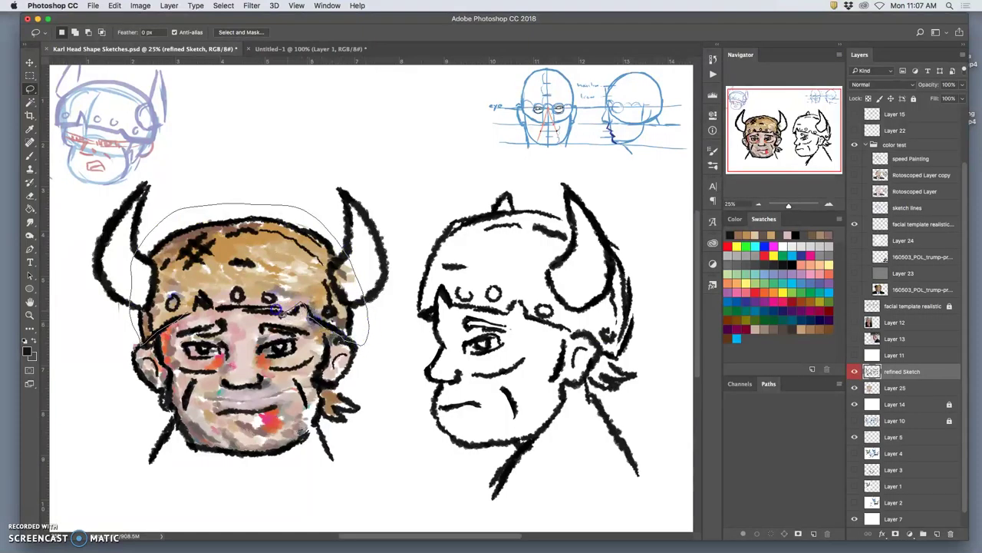
{"action": "left_click_drag", "start_coordinate": [184, 316], "coordinate": [186, 316]}
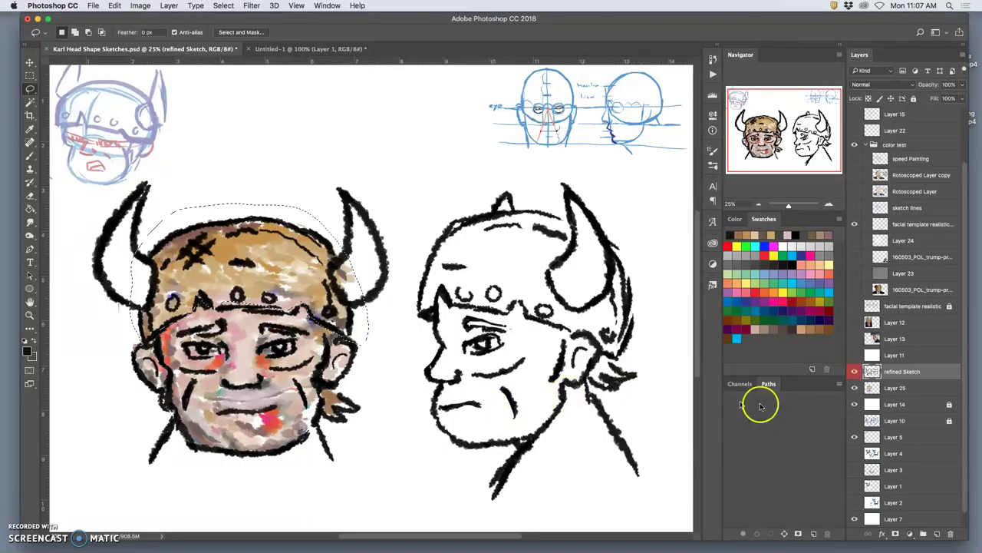
{"action": "left_click", "coordinate": [889, 385]}
{"action": "key", "text": "ctrl+j"}
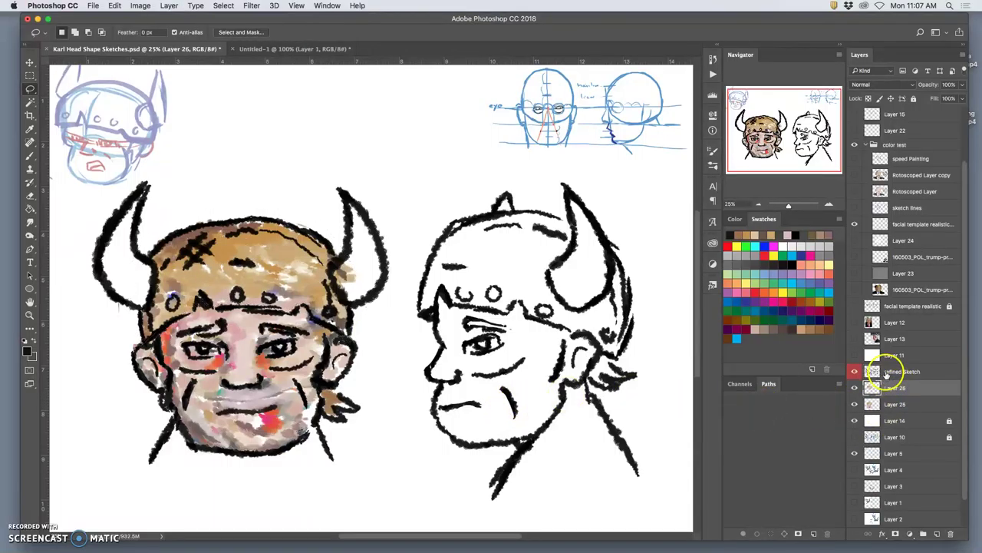
Recolor the copied helmet layer with Hue/Saturation, setting hue to +180 and saturation to -62, and return to the Brush tool
{"action": "left_click", "coordinate": [142, 6]}
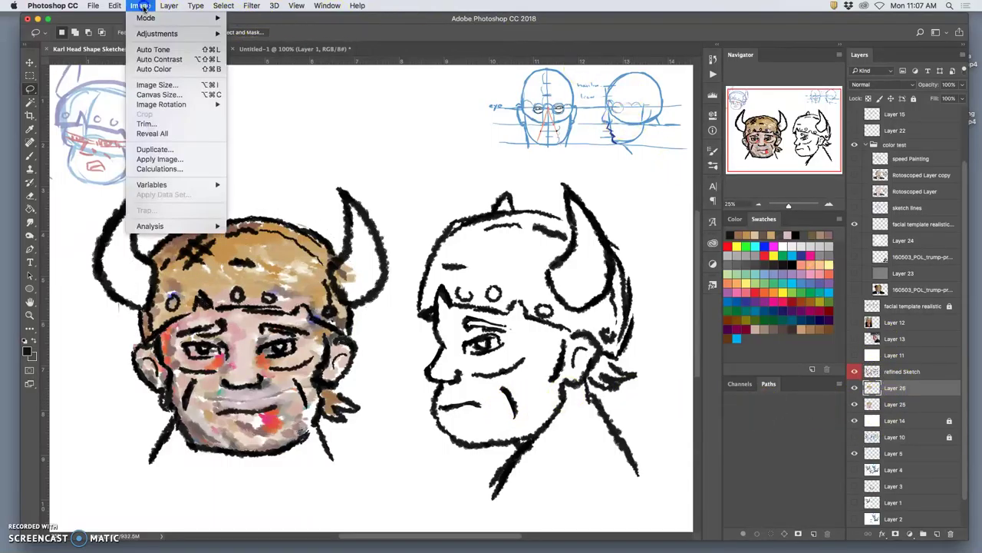
{"action": "mouse_move", "coordinate": [154, 34]}
{"action": "left_click", "coordinate": [261, 90]}
{"action": "left_click_drag", "start_coordinate": [687, 140], "coordinate": [660, 145]}
{"action": "left_click_drag", "start_coordinate": [686, 115], "coordinate": [738, 118]}
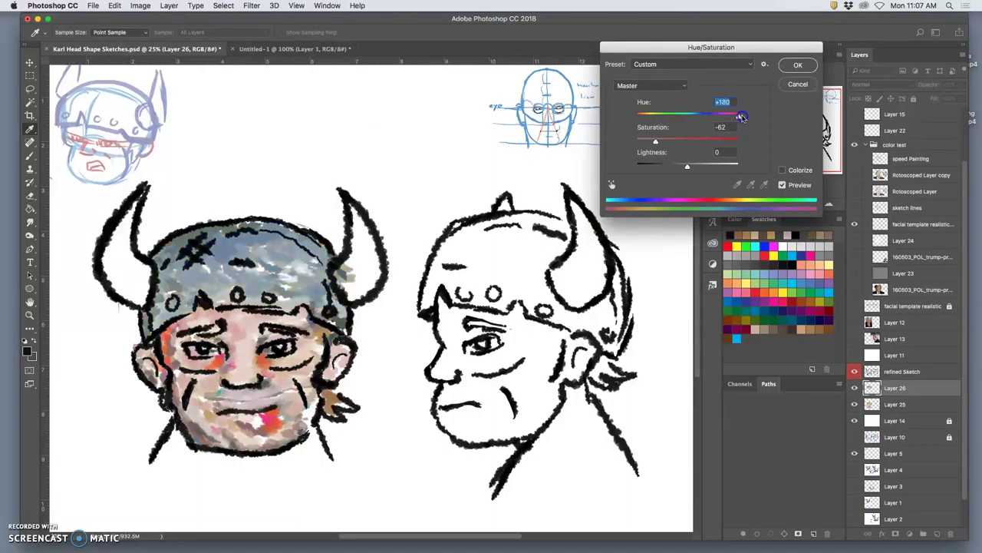
{"action": "left_click", "coordinate": [798, 65]}
{"action": "key", "text": "l"}
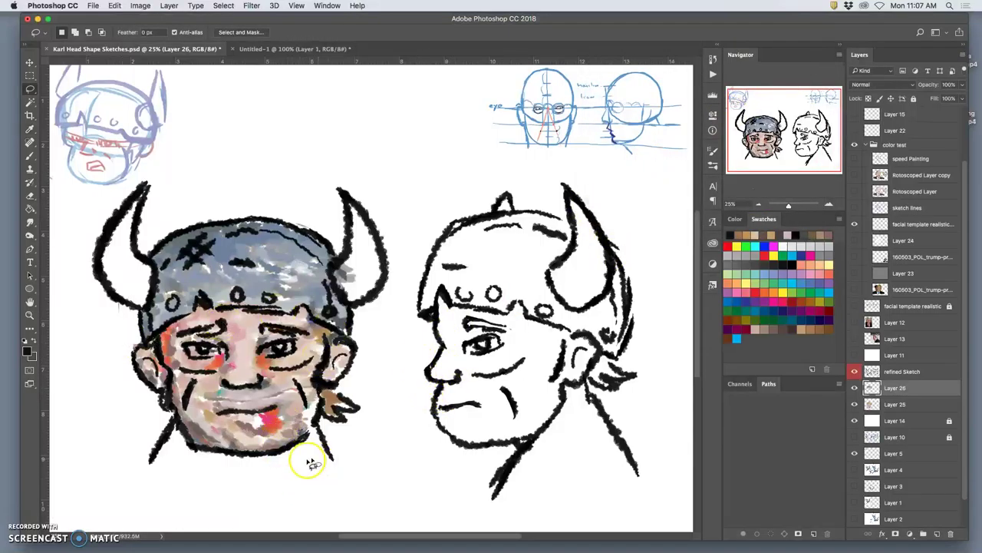
{"action": "left_click", "coordinate": [30, 156]}
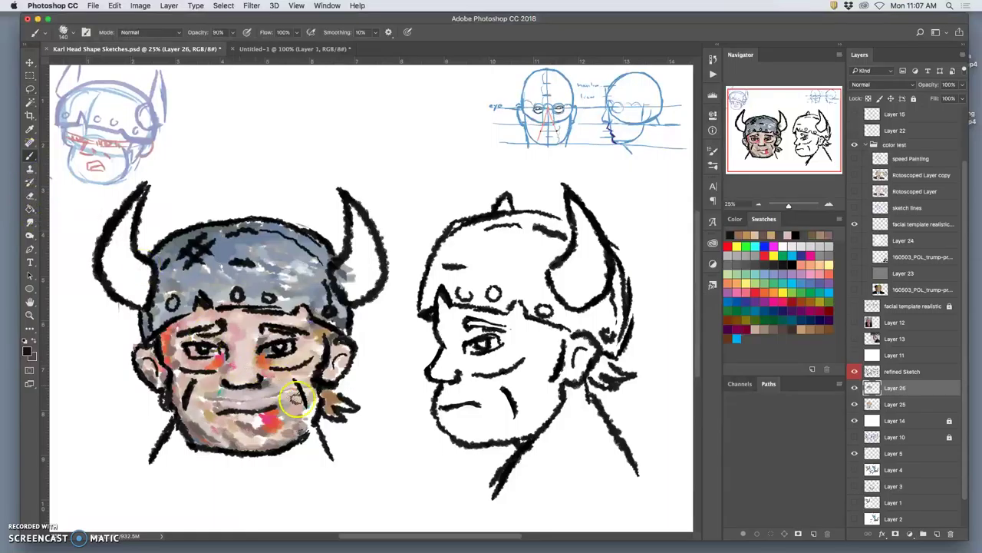
On Layer 25, paint skin tones sampled from the face over the pink and gray patches around the front view's mouth, chin and outer eye
{"action": "left_click", "coordinate": [895, 404]}
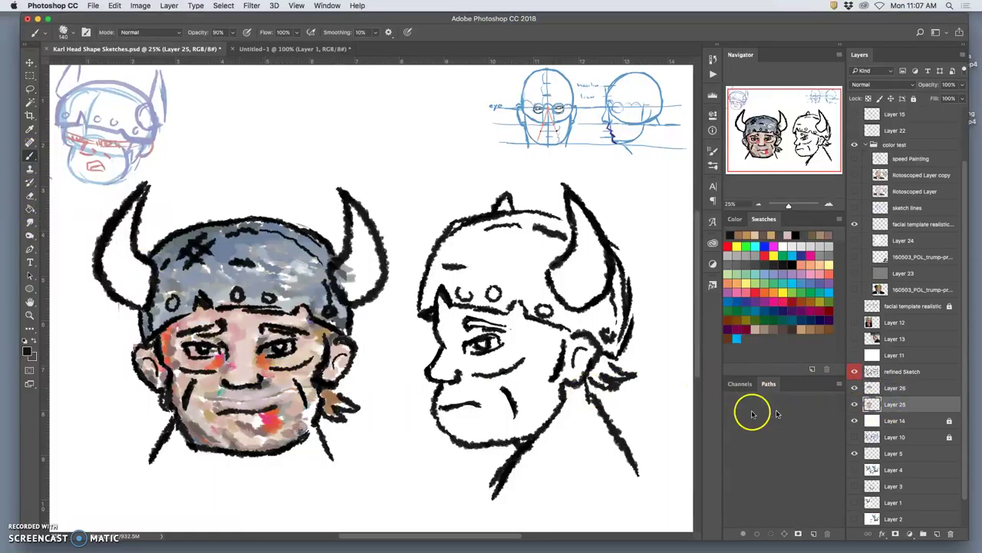
{"action": "left_click", "coordinate": [304, 375], "text": "alt"}
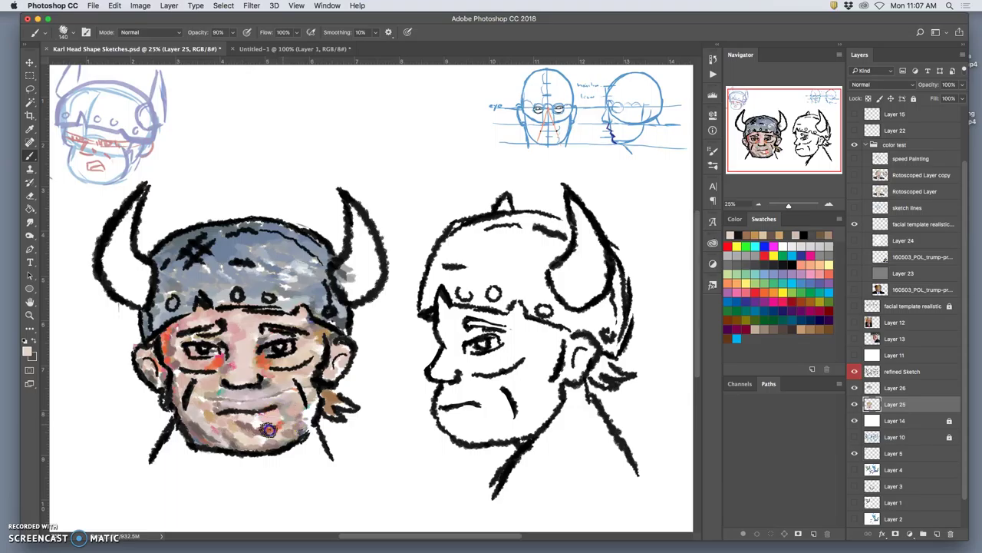
{"action": "left_click", "coordinate": [223, 394], "text": "alt"}
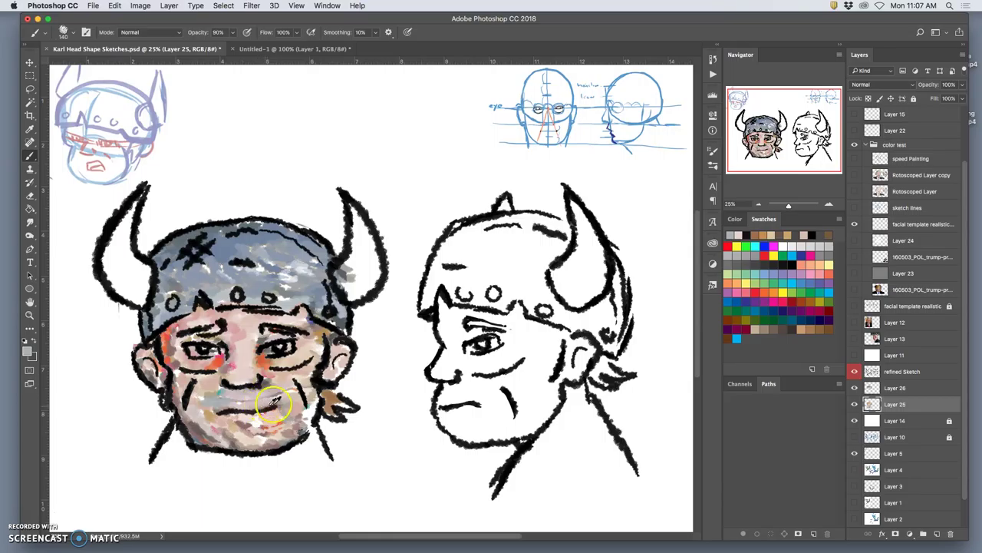
{"action": "left_click", "coordinate": [282, 383], "text": "alt"}
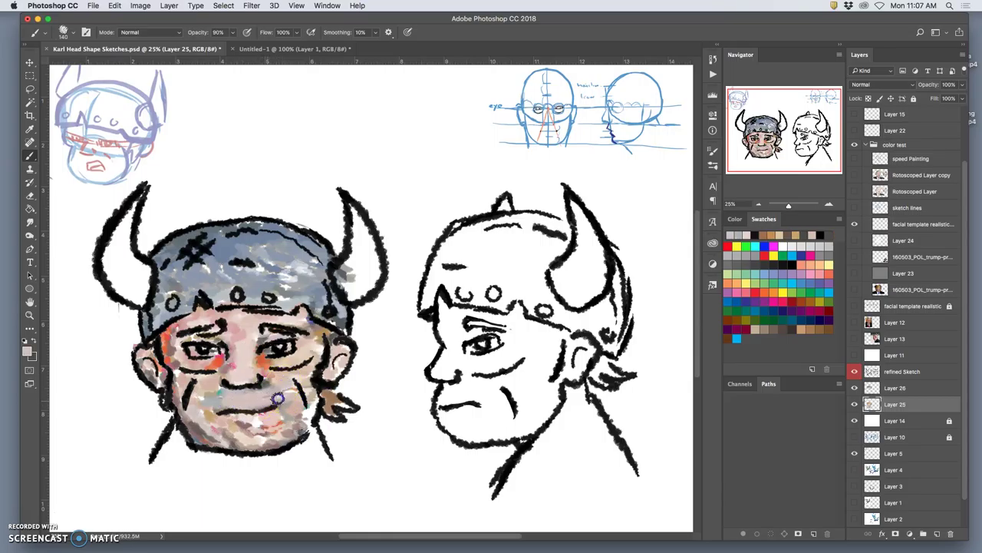
{"action": "left_click", "coordinate": [247, 417], "text": "alt"}
{"action": "mouse_move", "coordinate": [247, 419]}
{"action": "left_mouse_down"}
{"action": "mouse_move", "coordinate": [267, 402]}
{"action": "mouse_move", "coordinate": [227, 407]}
{"action": "mouse_move", "coordinate": [241, 382]}
{"action": "mouse_move", "coordinate": [212, 383]}
{"action": "mouse_move", "coordinate": [279, 398]}
{"action": "left_mouse_up"}
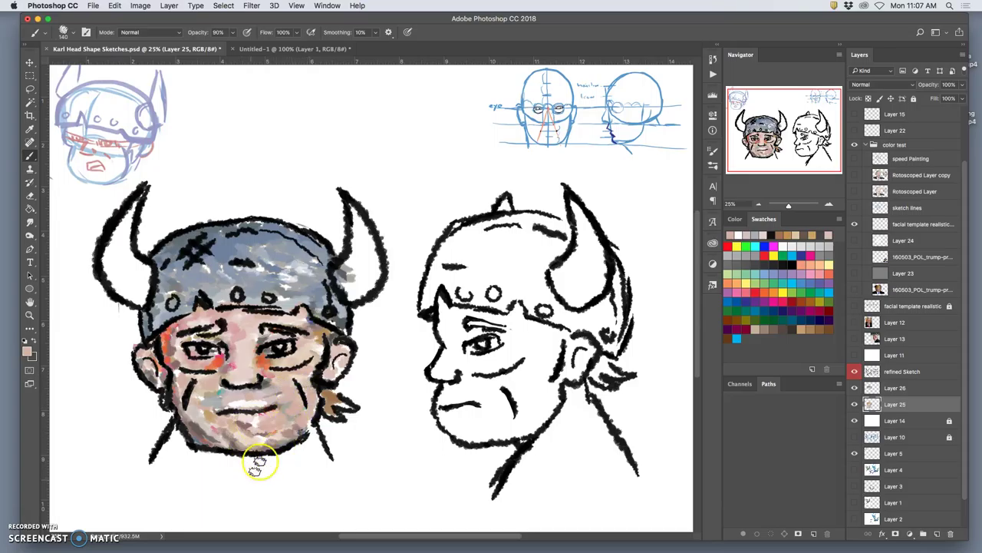
{"action": "left_click_drag", "start_coordinate": [315, 346], "coordinate": [334, 336]}
Sample white beside the front view's ear and brush highlights onto the nose and both cheeks on Layer 25
{"action": "left_click", "coordinate": [338, 368], "text": "alt"}
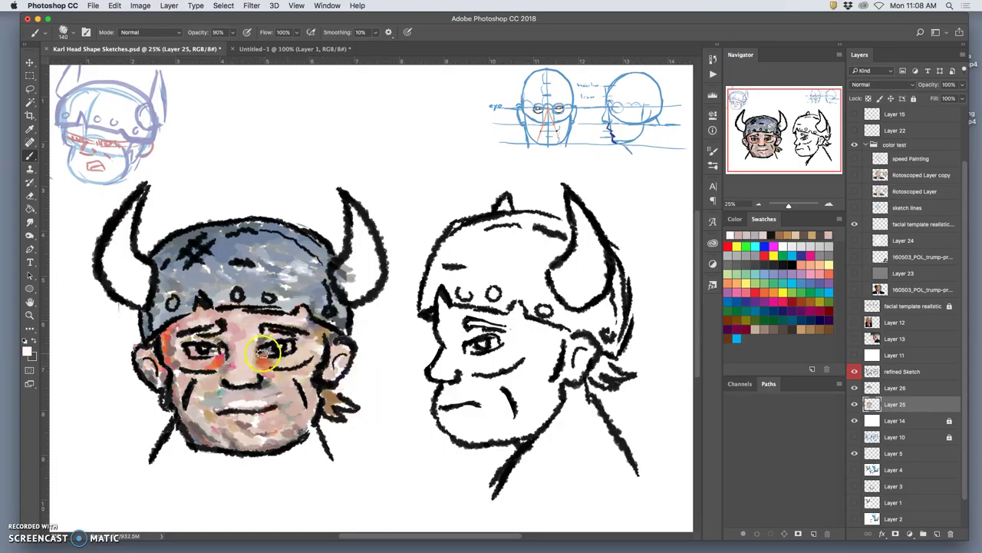
{"action": "mouse_move", "coordinate": [190, 347]}
{"action": "left_mouse_down"}
{"action": "mouse_move", "coordinate": [303, 338]}
{"action": "mouse_move", "coordinate": [285, 346]}
{"action": "mouse_move", "coordinate": [286, 363]}
{"action": "mouse_move", "coordinate": [299, 365]}
{"action": "mouse_move", "coordinate": [245, 379]}
{"action": "mouse_move", "coordinate": [244, 340]}
{"action": "mouse_move", "coordinate": [231, 330]}
{"action": "mouse_move", "coordinate": [226, 353]}
{"action": "mouse_move", "coordinate": [178, 375]}
{"action": "left_mouse_up"}
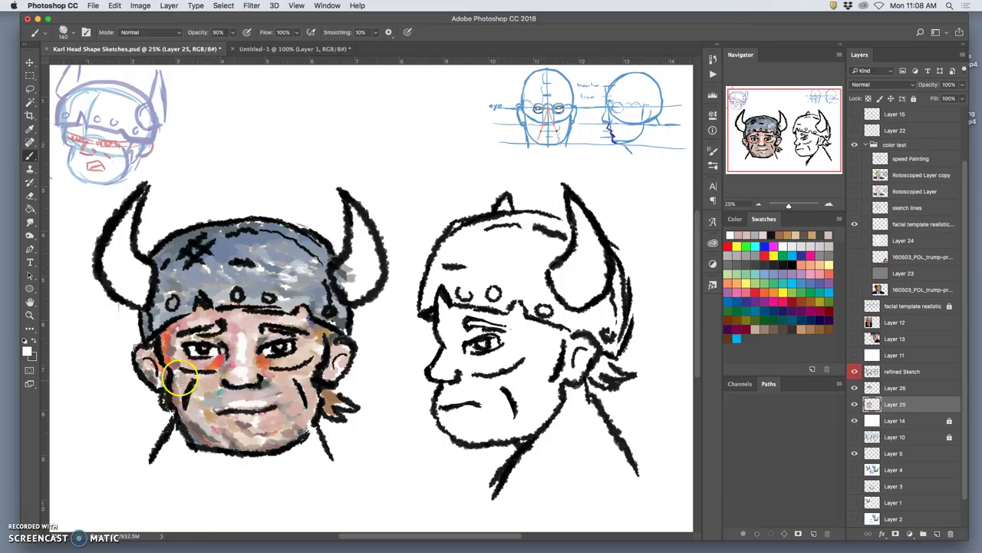
{"action": "left_click_drag", "start_coordinate": [303, 365], "coordinate": [286, 373]}
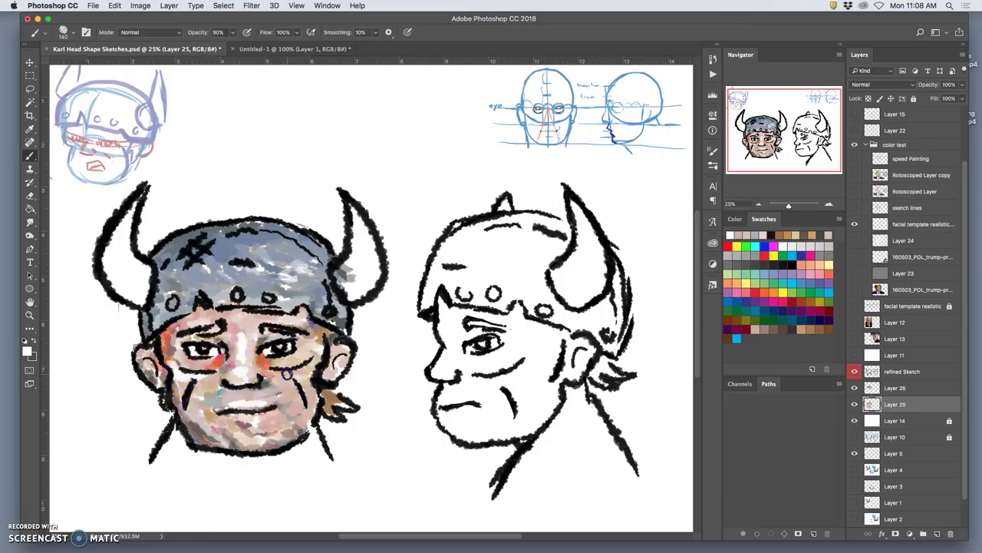